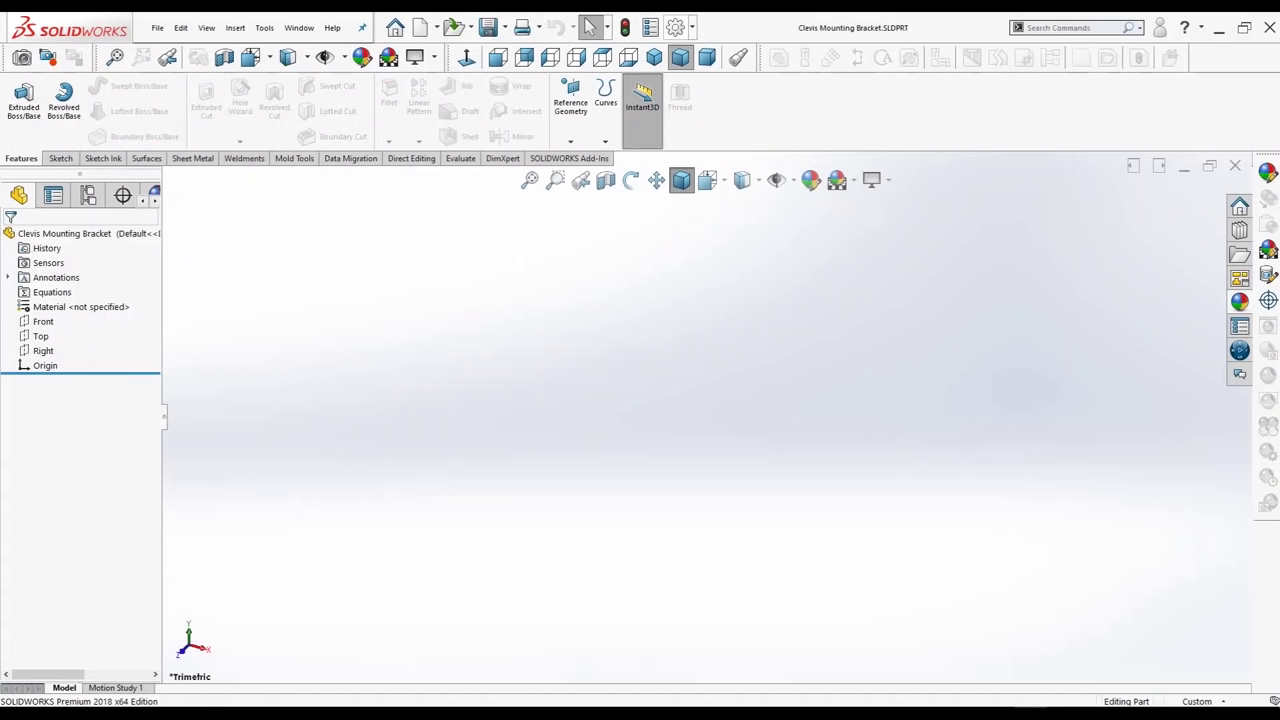
# Set the part's document units to IPS (inch, pound, second)
pyautogui.click(689, 27)
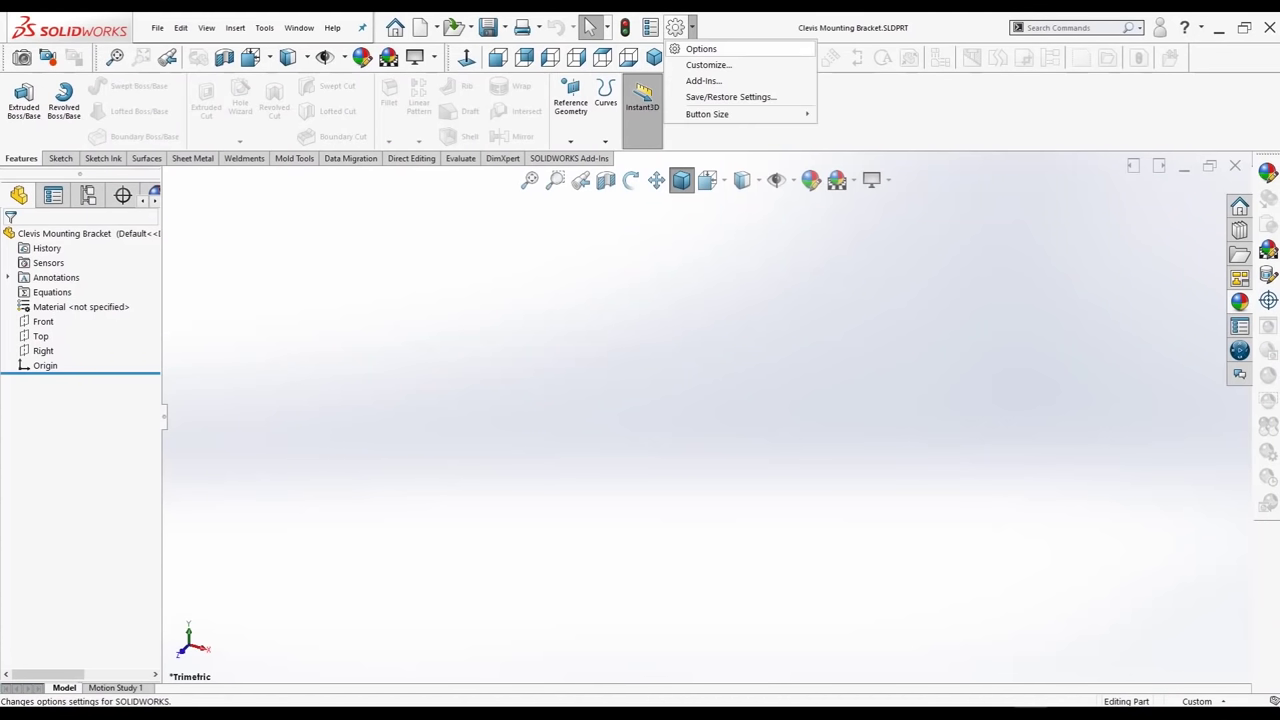
pyautogui.click(705, 46)
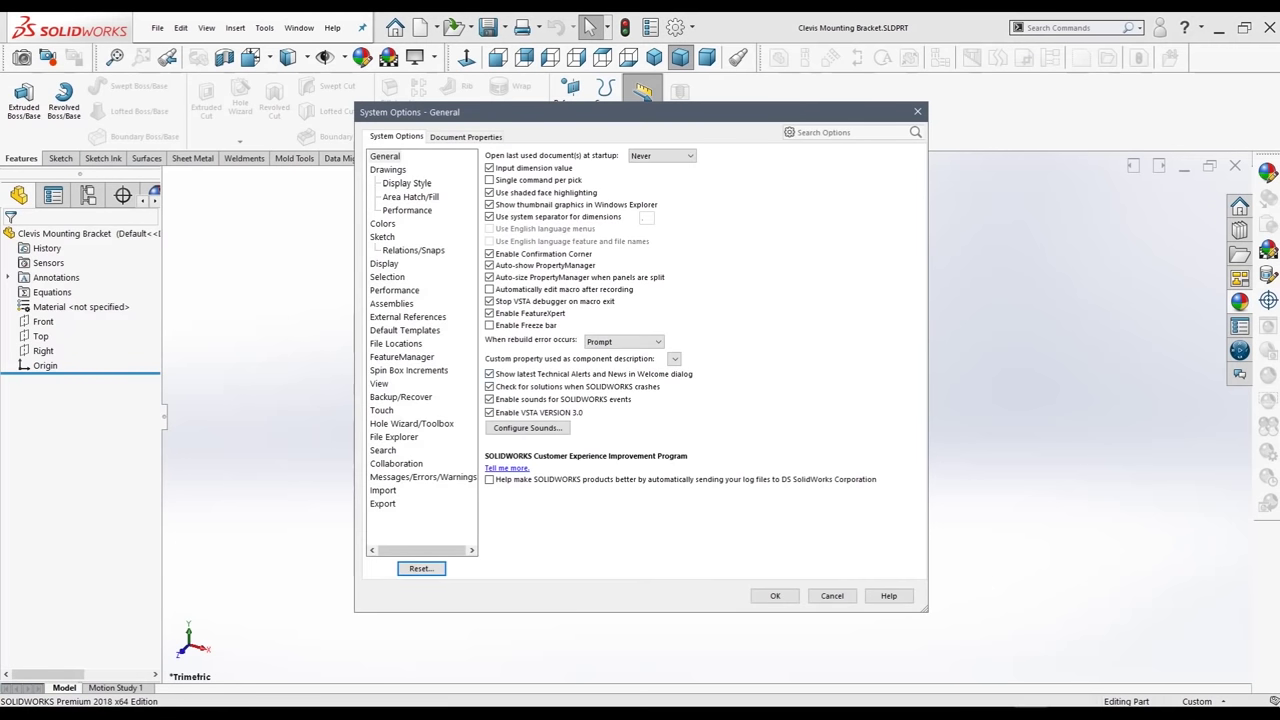
pyautogui.click(465, 136)
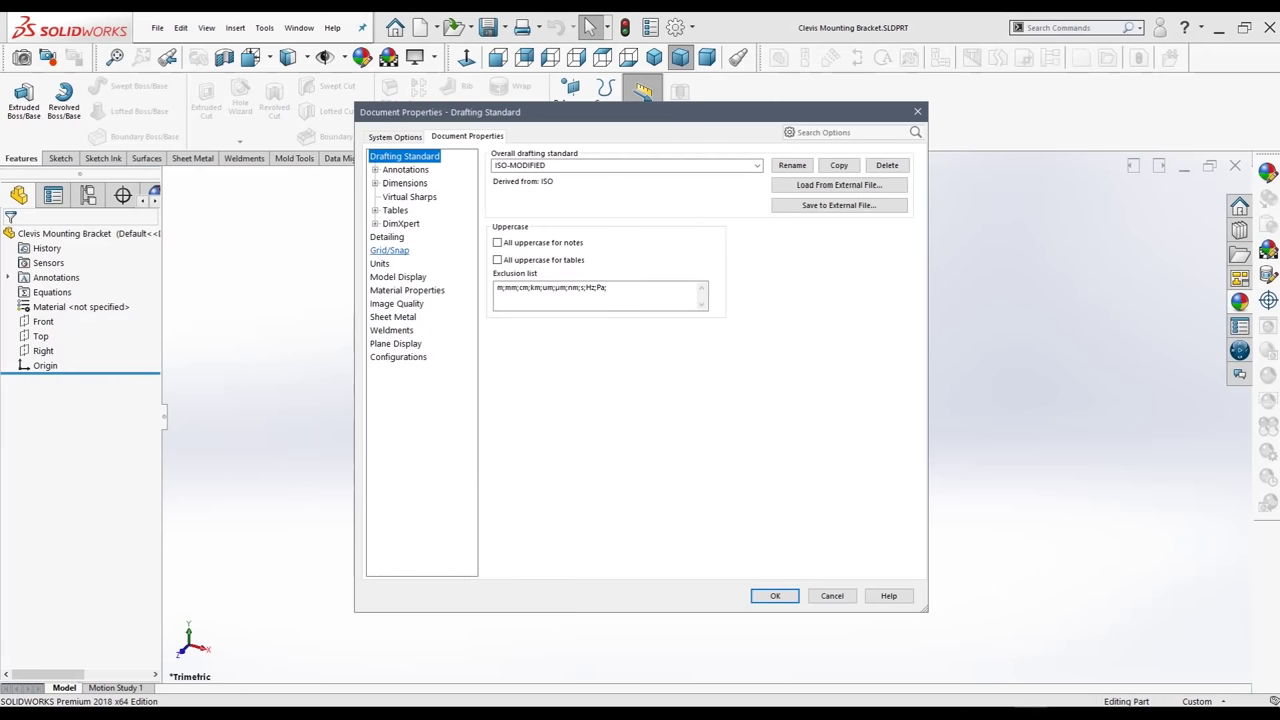
pyautogui.click(379, 263)
pyautogui.click(496, 196)
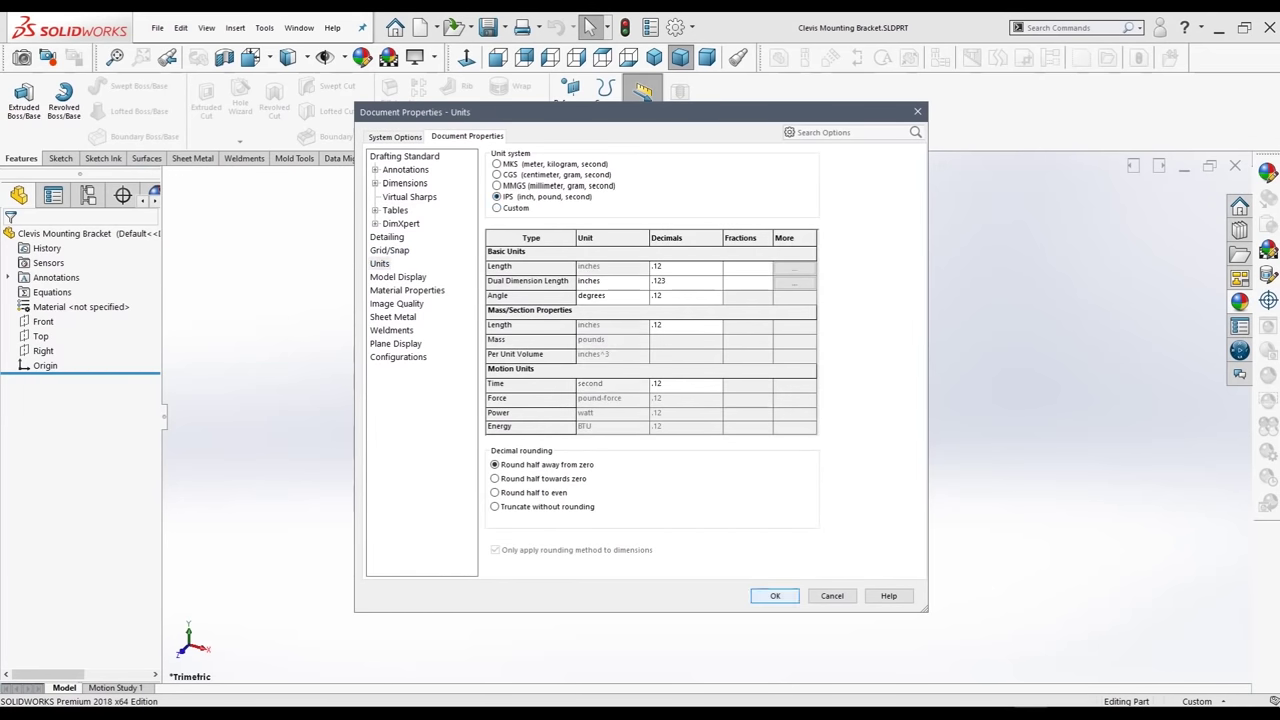
# Raise the shaded image quality slider toward High and apply the options
pyautogui.click(395, 136)
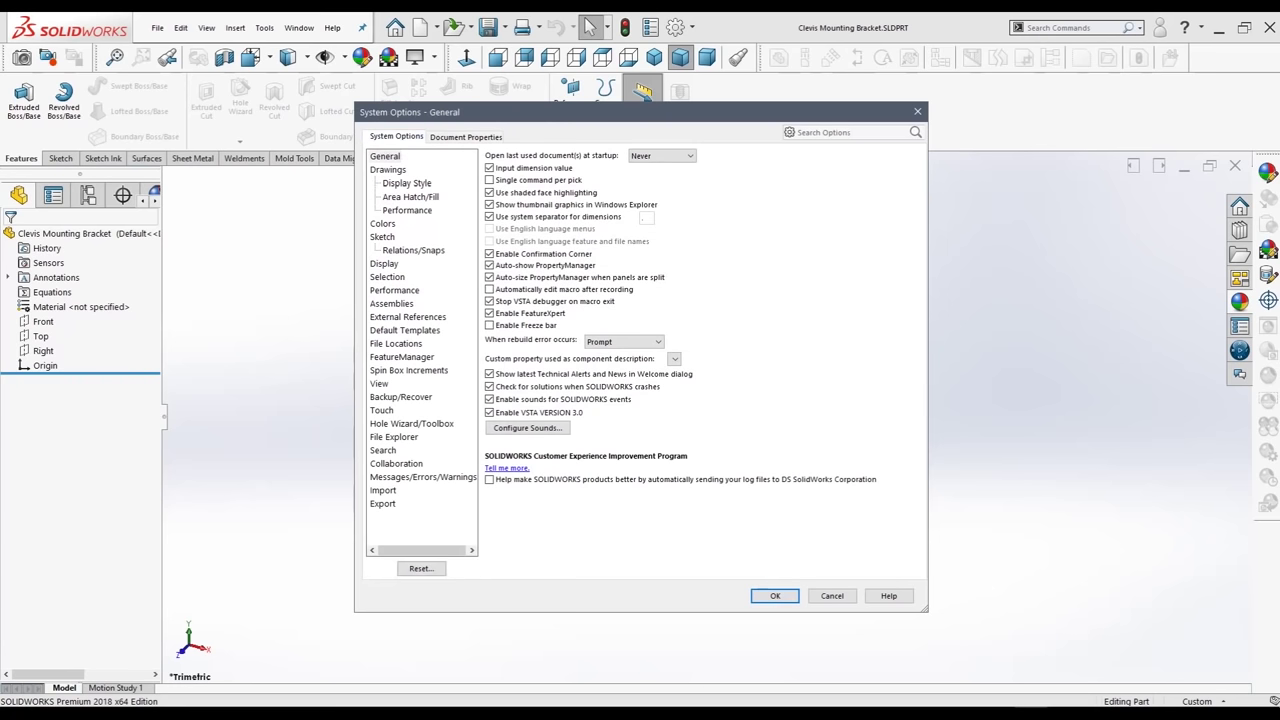
pyautogui.click(466, 136)
pyautogui.click(397, 303)
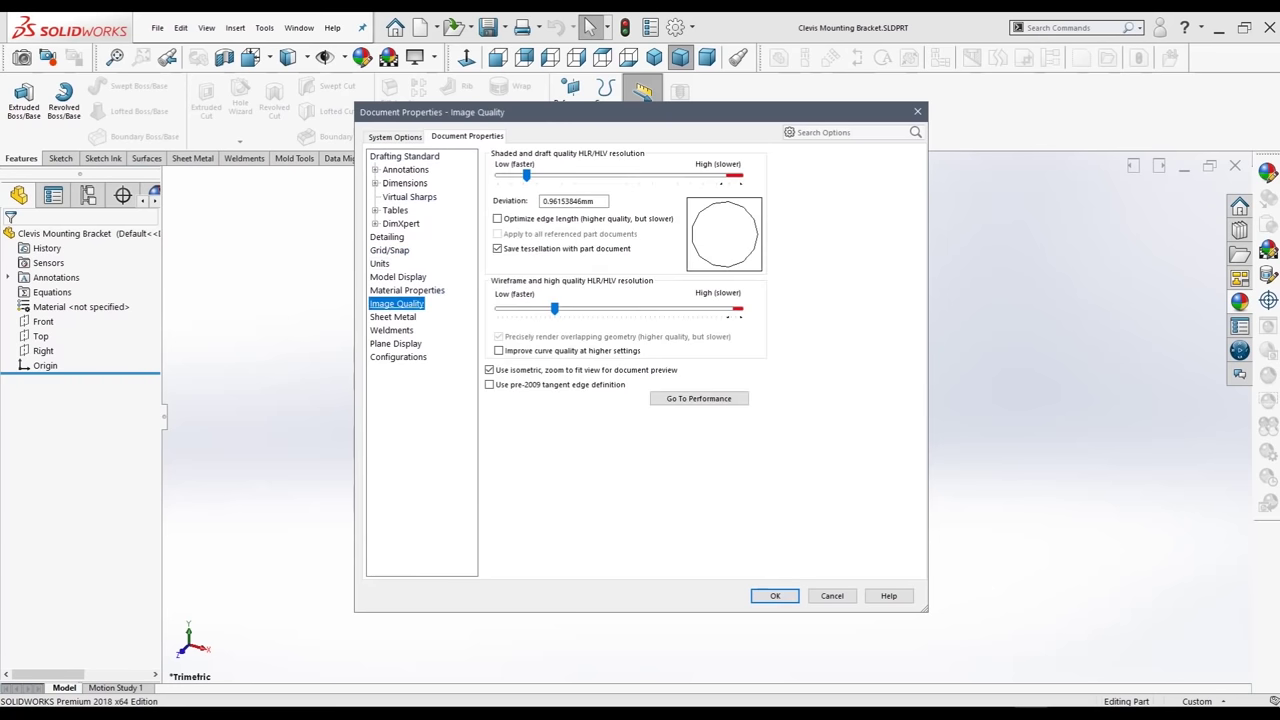
pyautogui.moveTo(526, 175); pyautogui.dragTo(723, 175)
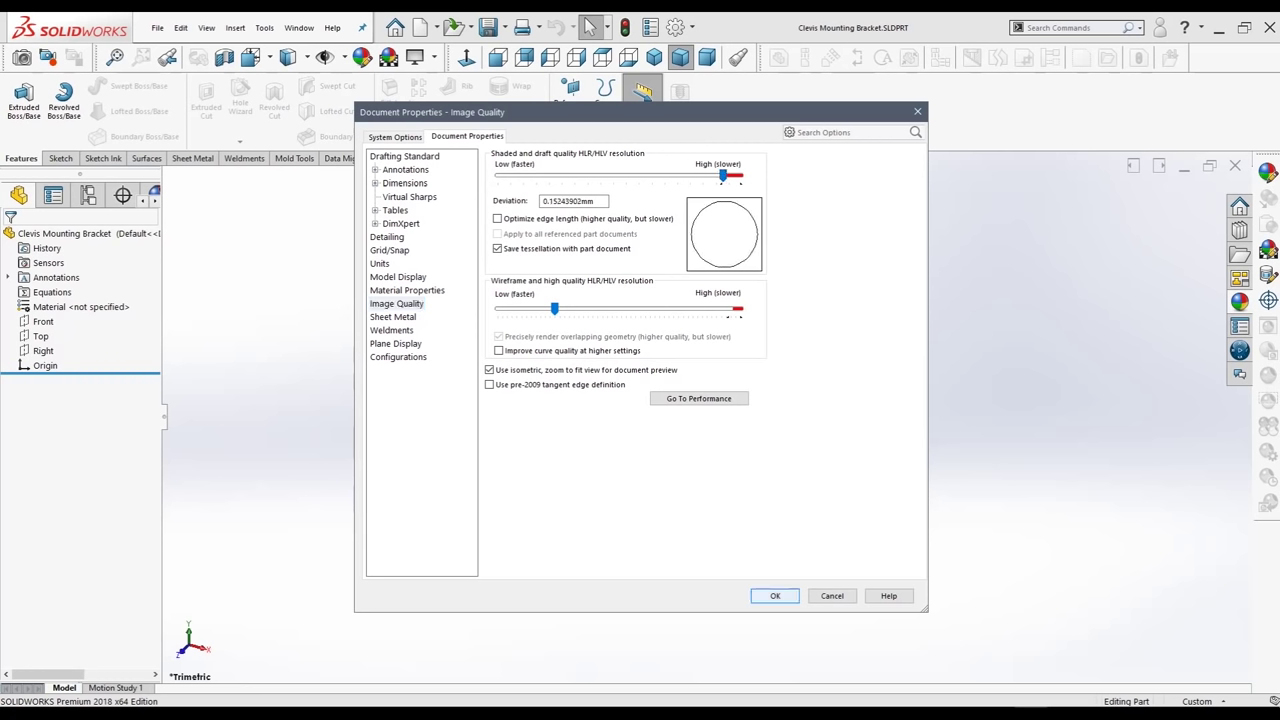
pyautogui.click(775, 595)
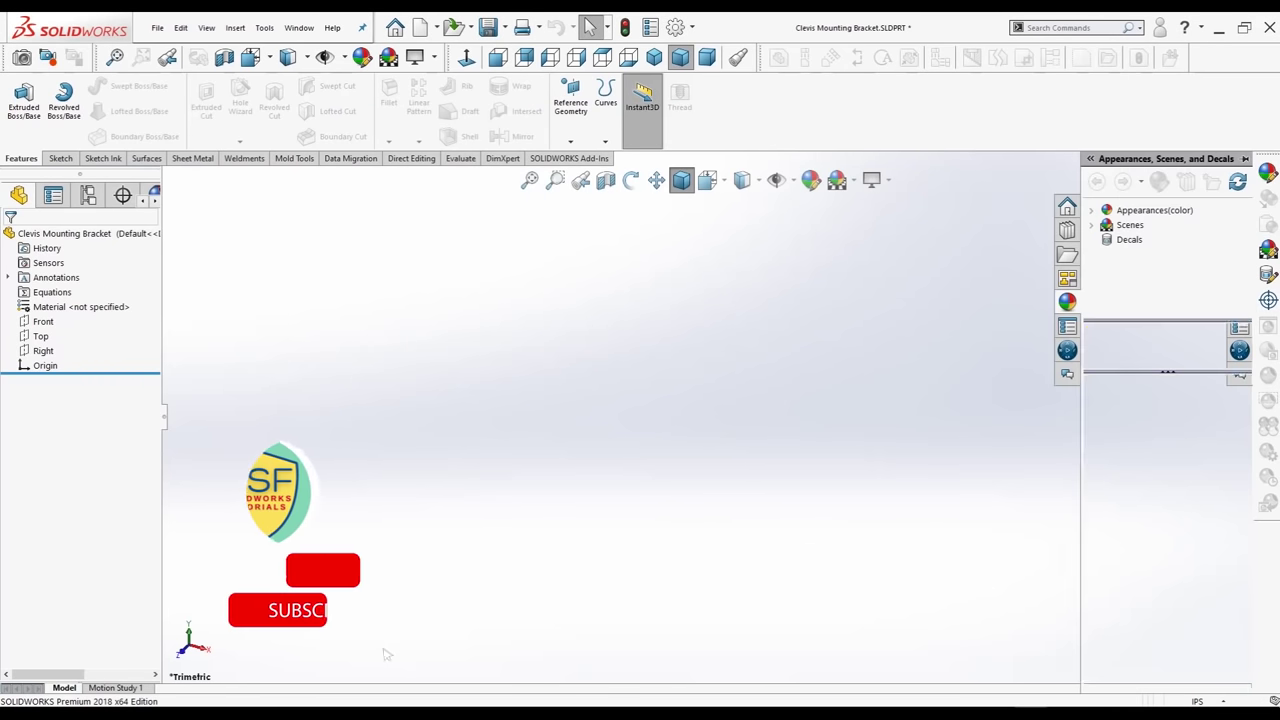
pyautogui.click(1240, 301)
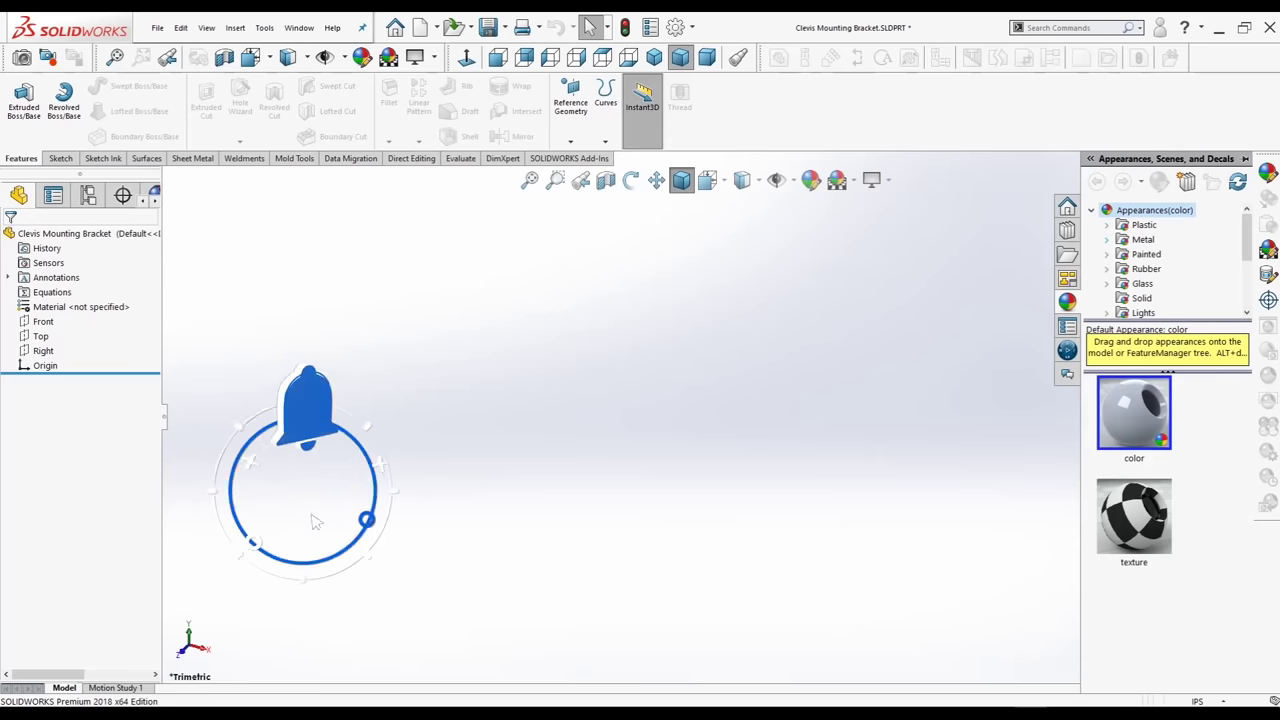
pyautogui.click(1107, 239)
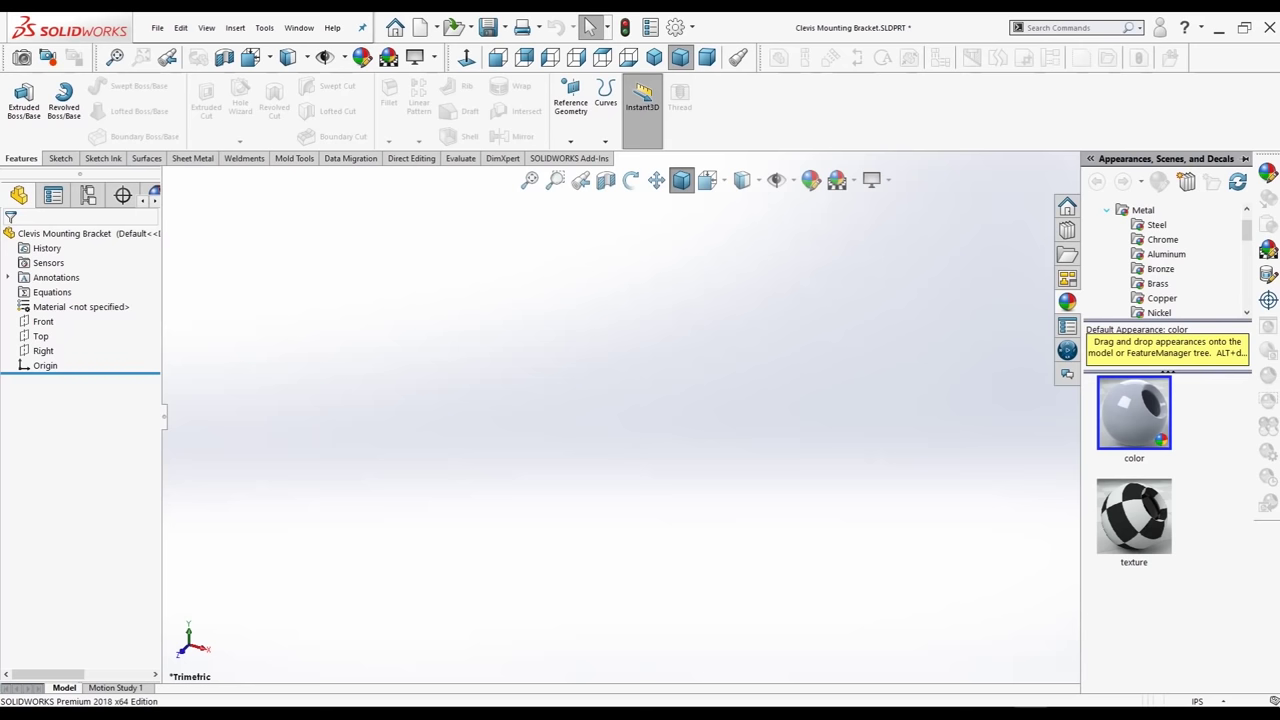
pyautogui.click(1156, 224)
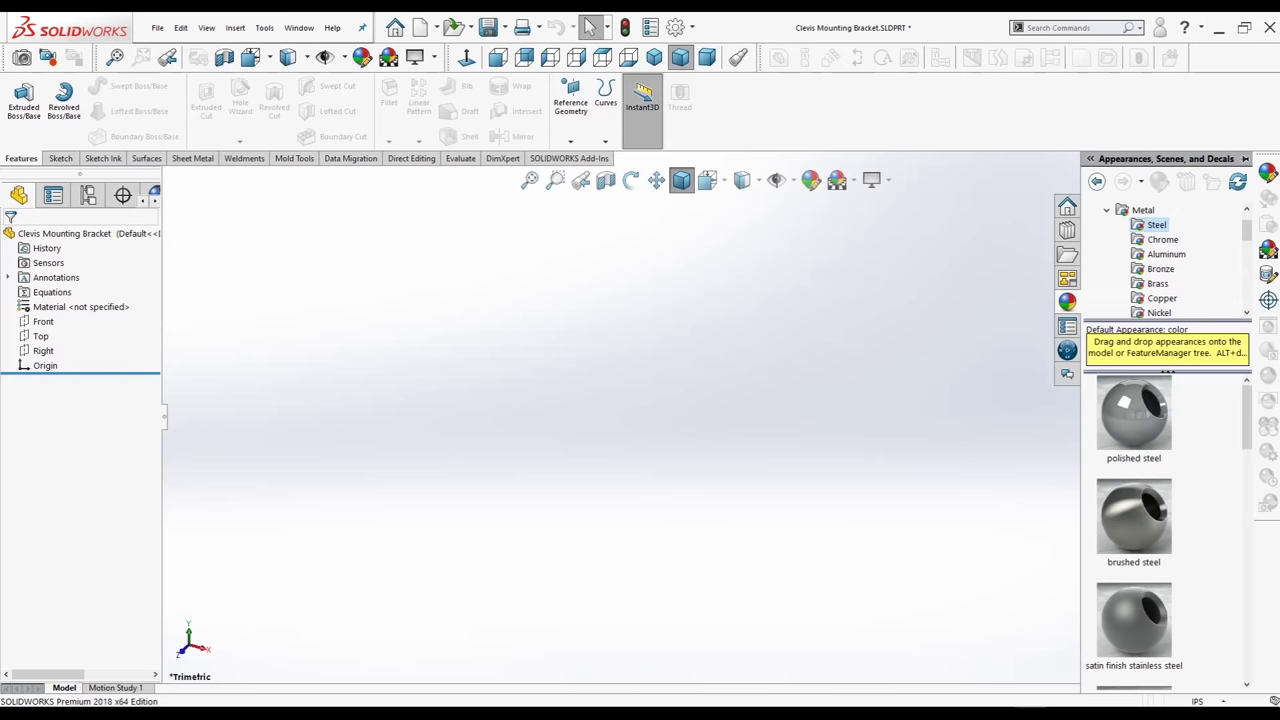
pyautogui.click(1133, 516)
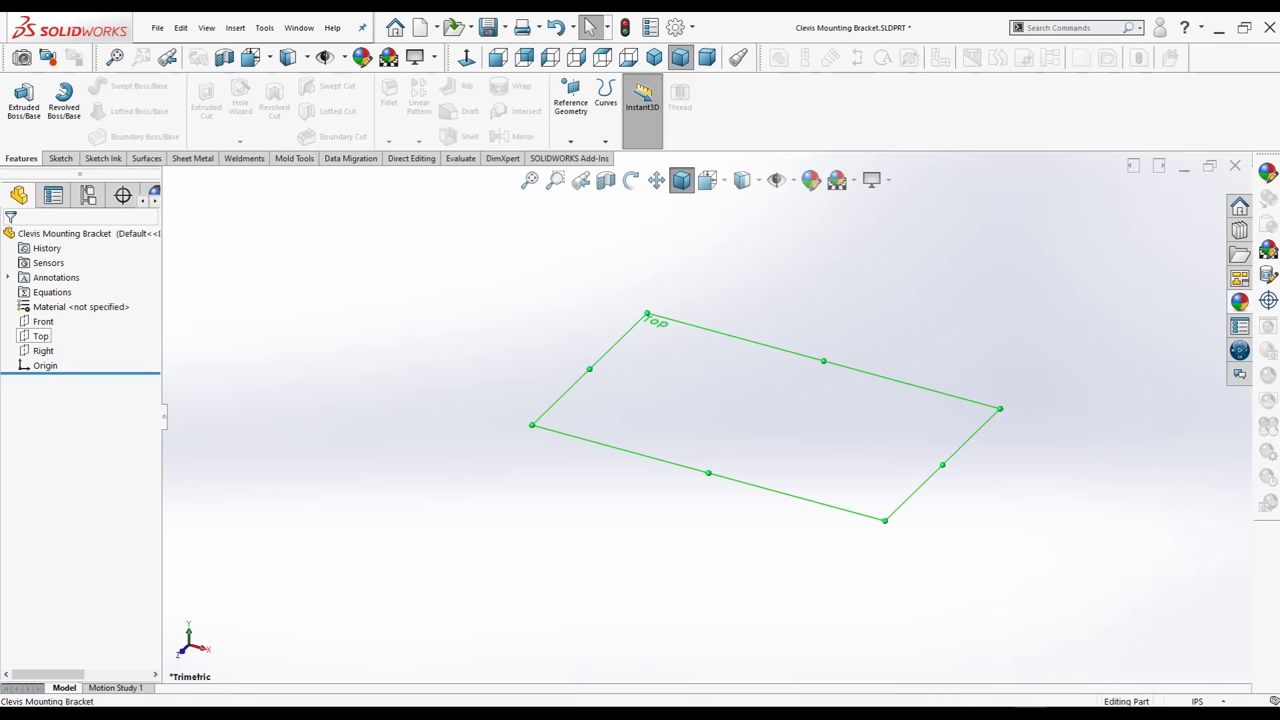
# Start a sketch on the Top plane with a center rectangle anchored at the origin
pyautogui.click(40, 336)
pyautogui.click(50, 308)
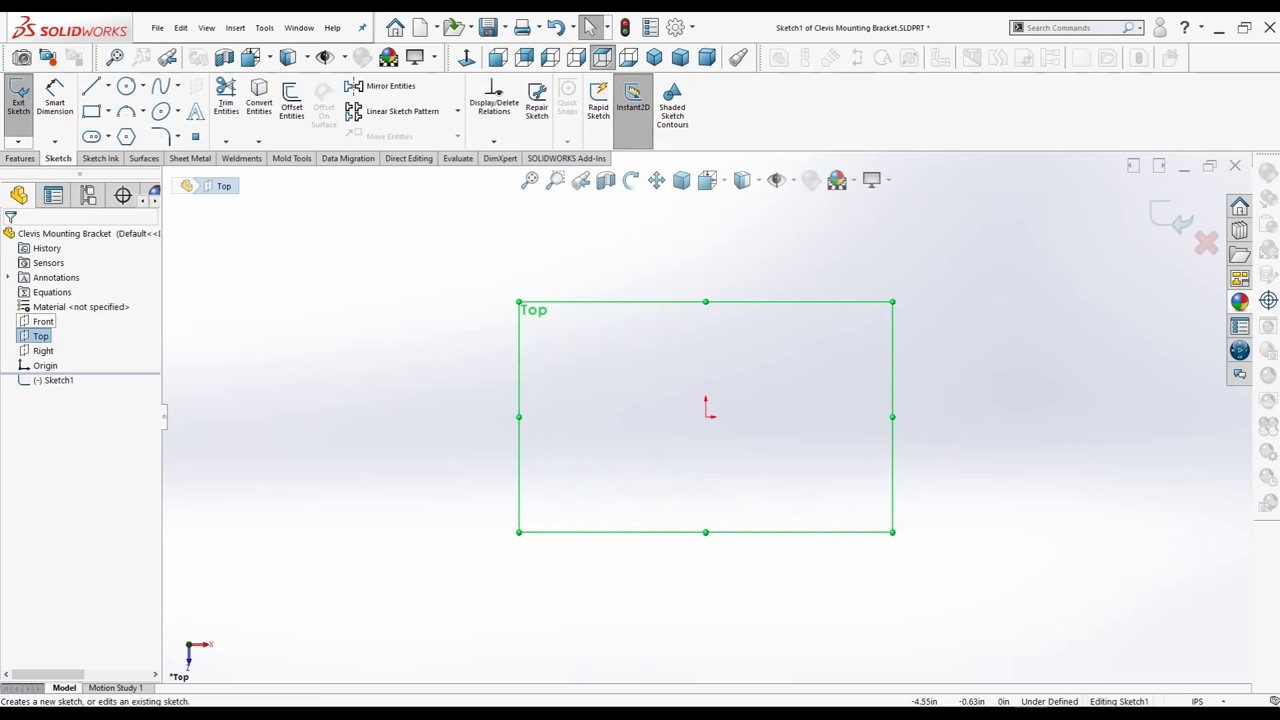
pyautogui.click(108, 111)
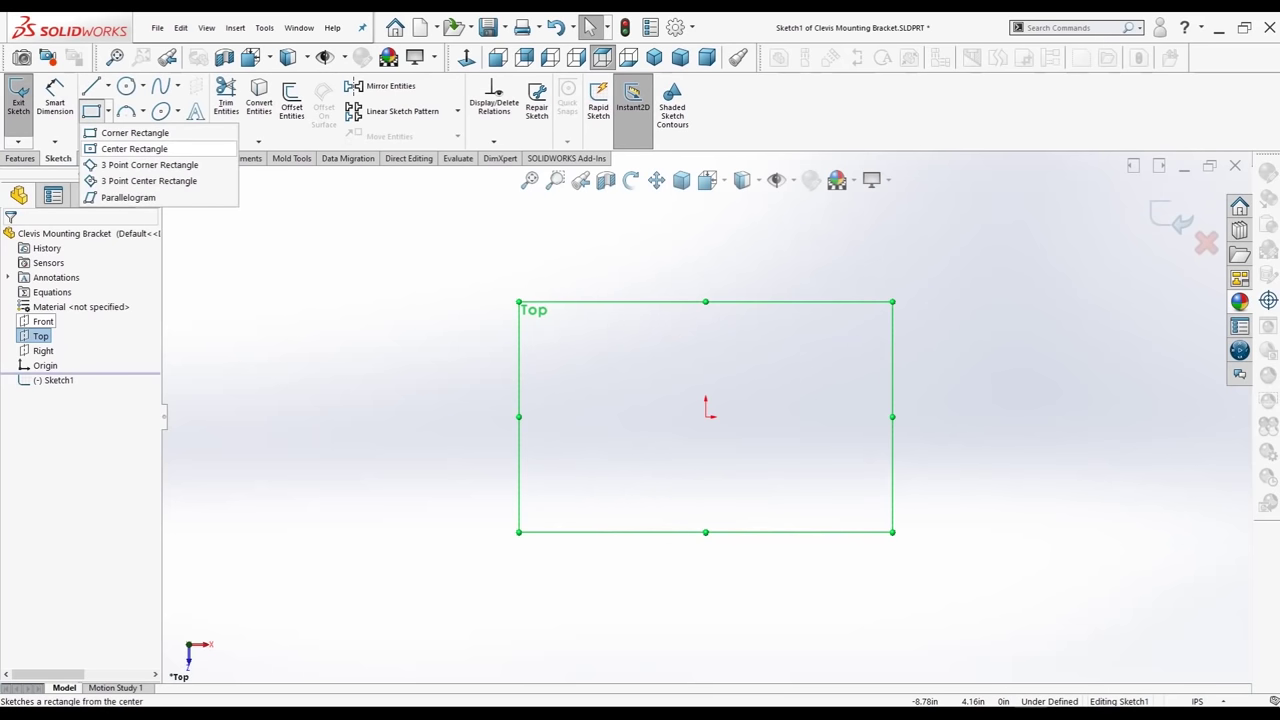
pyautogui.click(134, 148)
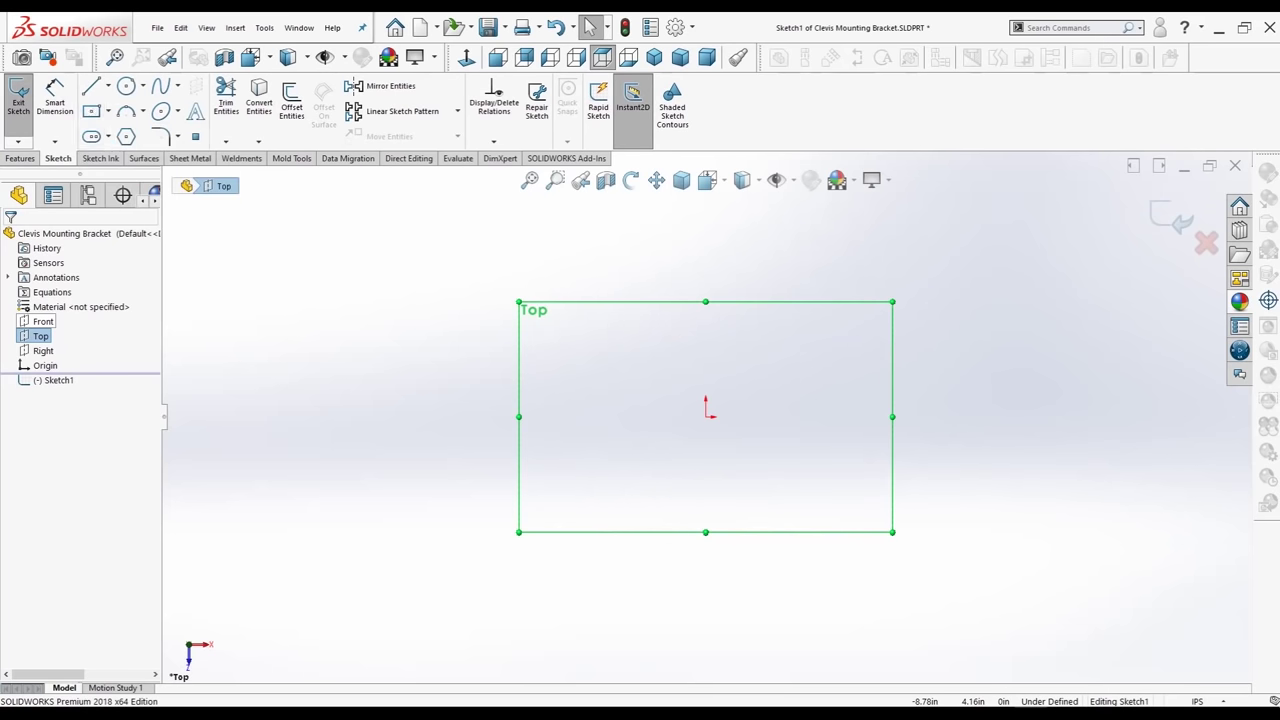
pyautogui.click(706, 415)
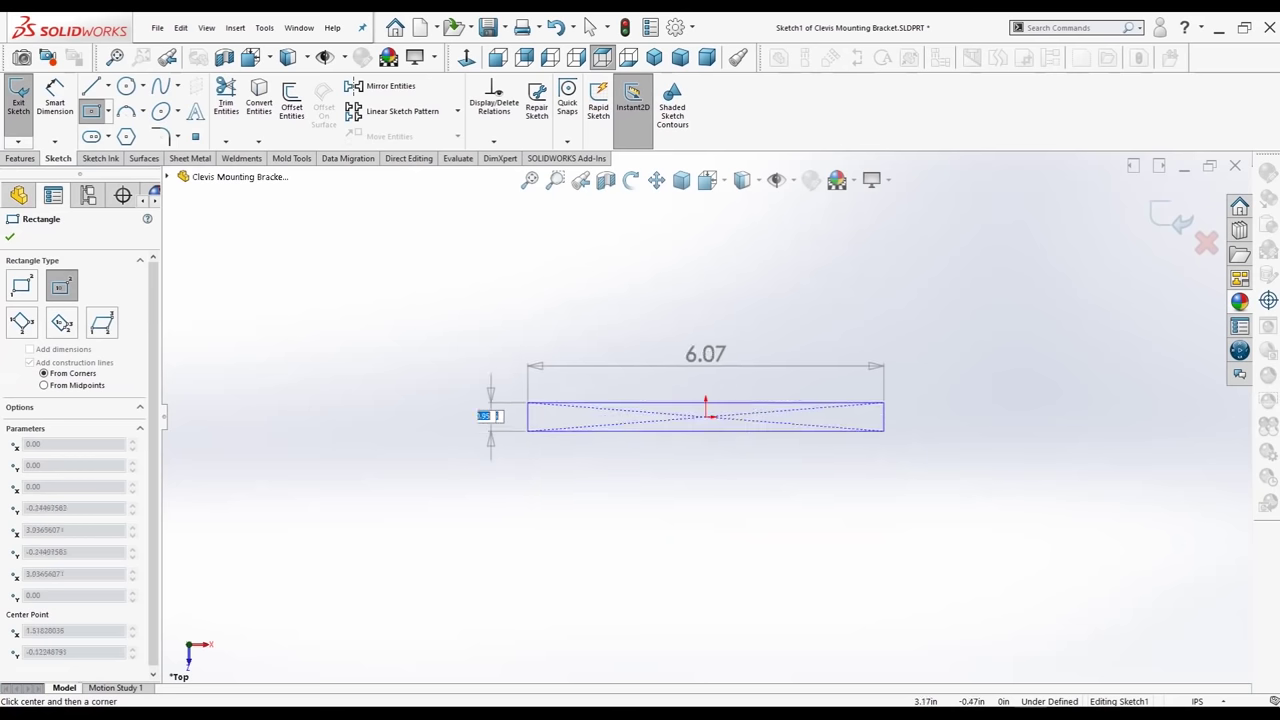
# Size the center rectangle to 2.00 high by 2.75 wide
pyautogui.press('BackSpace')
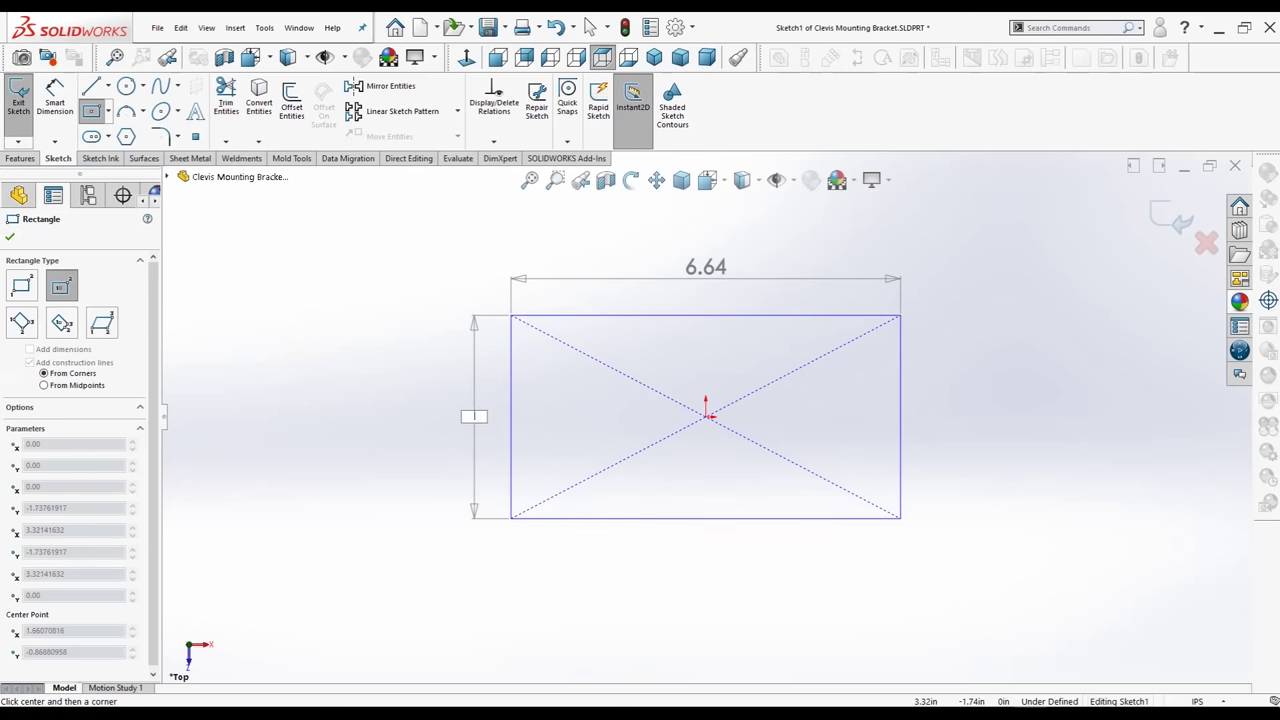
pyautogui.write('2')
pyautogui.press('Tab')
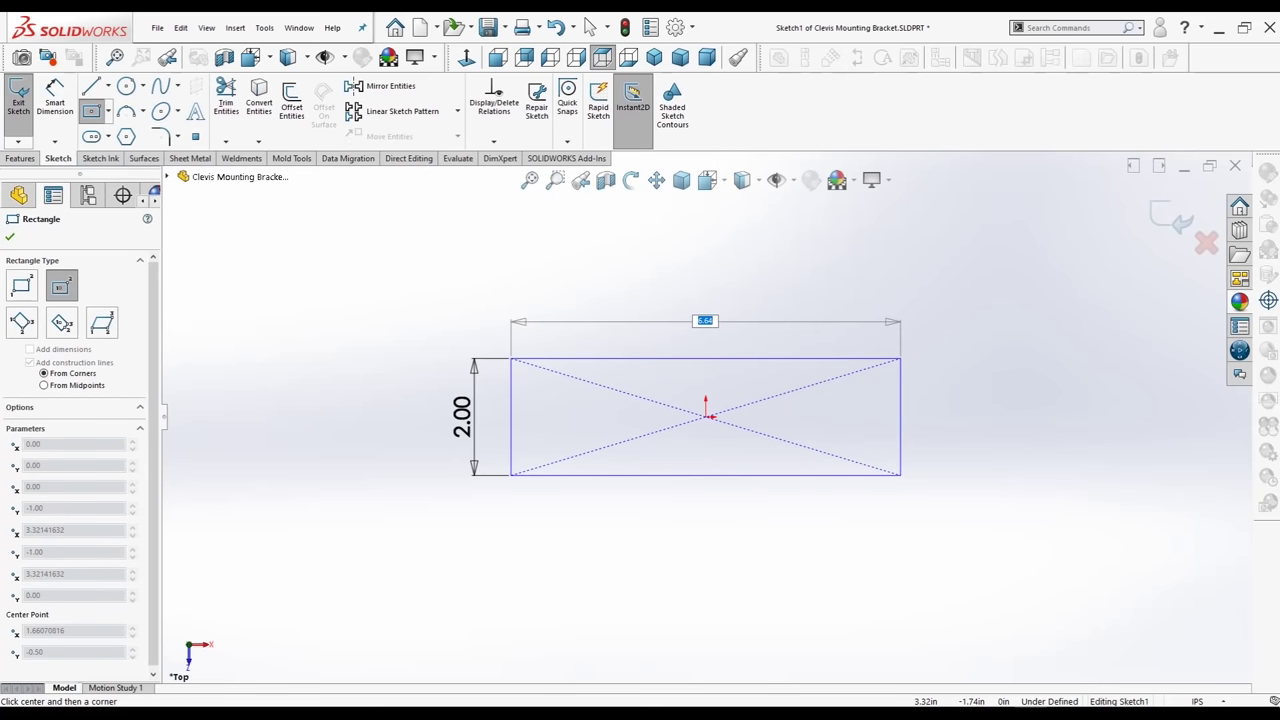
pyautogui.press('BackSpace')
pyautogui.write('2.')
pyautogui.write('75')
pyautogui.press('Return')
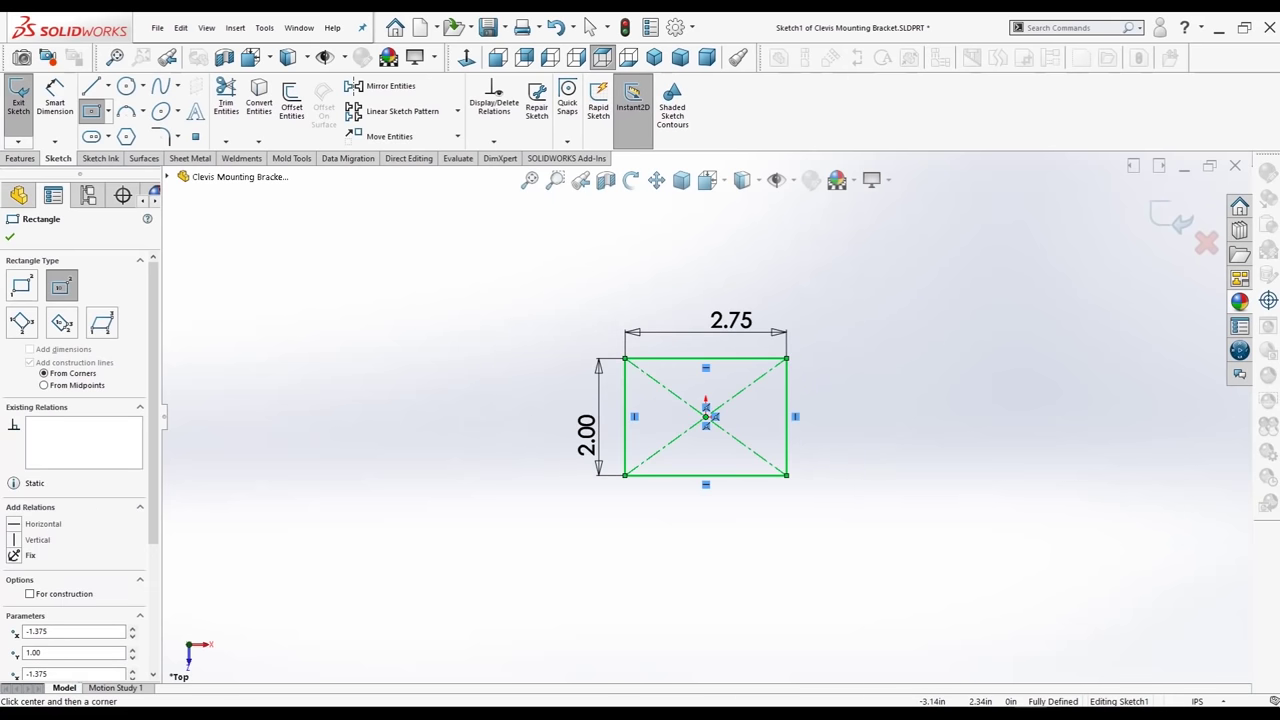
pyautogui.click(10, 236)
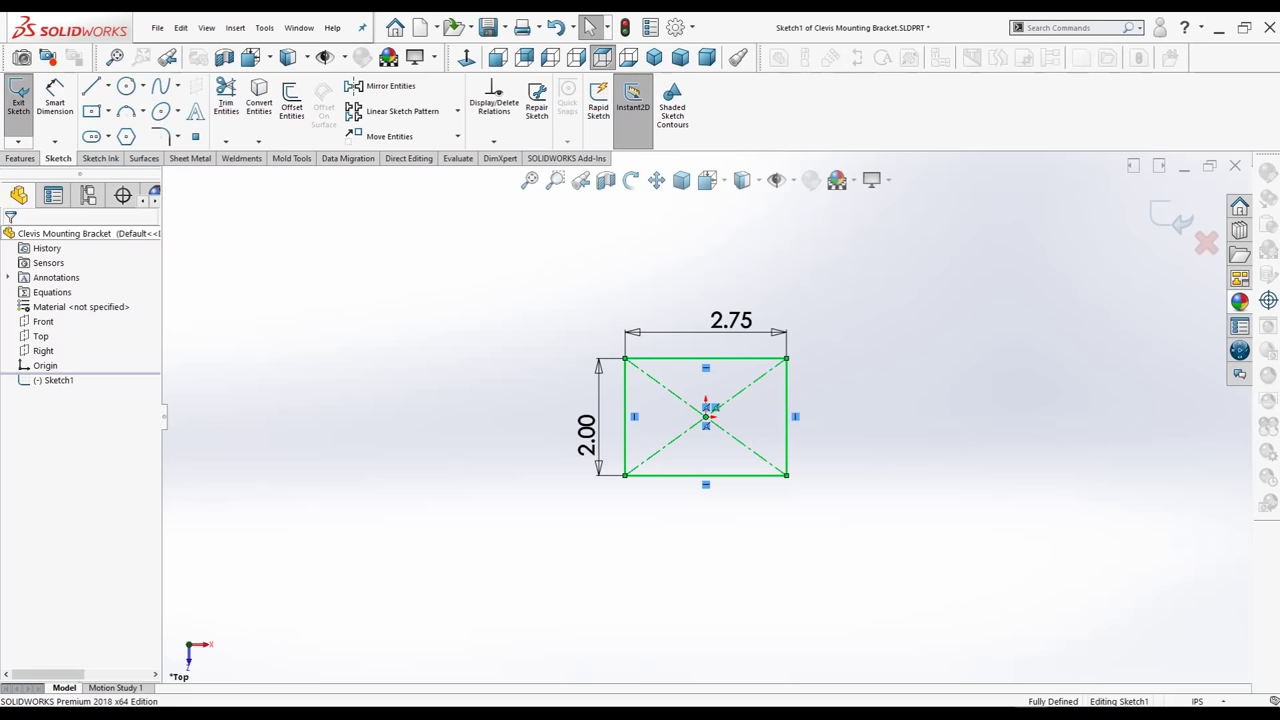
pyautogui.click(20, 158)
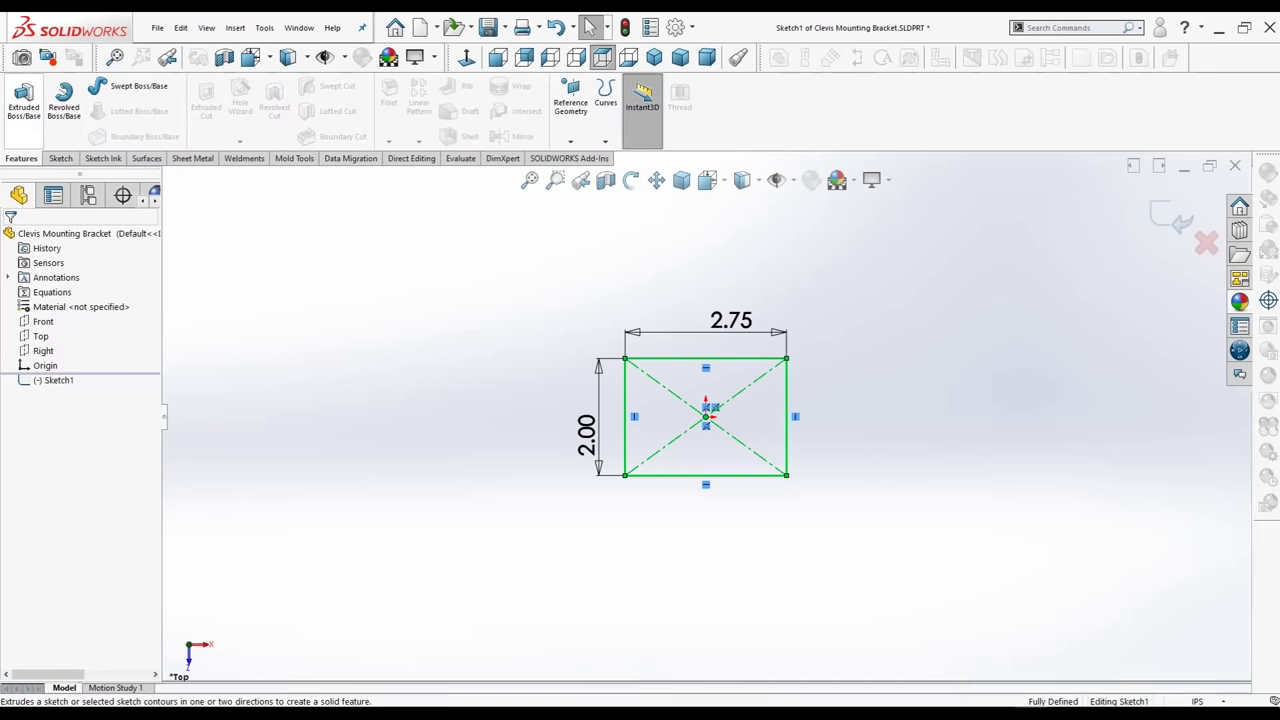
# Extrude the rectangle as Boss-Extrude1 with a 0.50 in blind depth
pyautogui.click(24, 100)
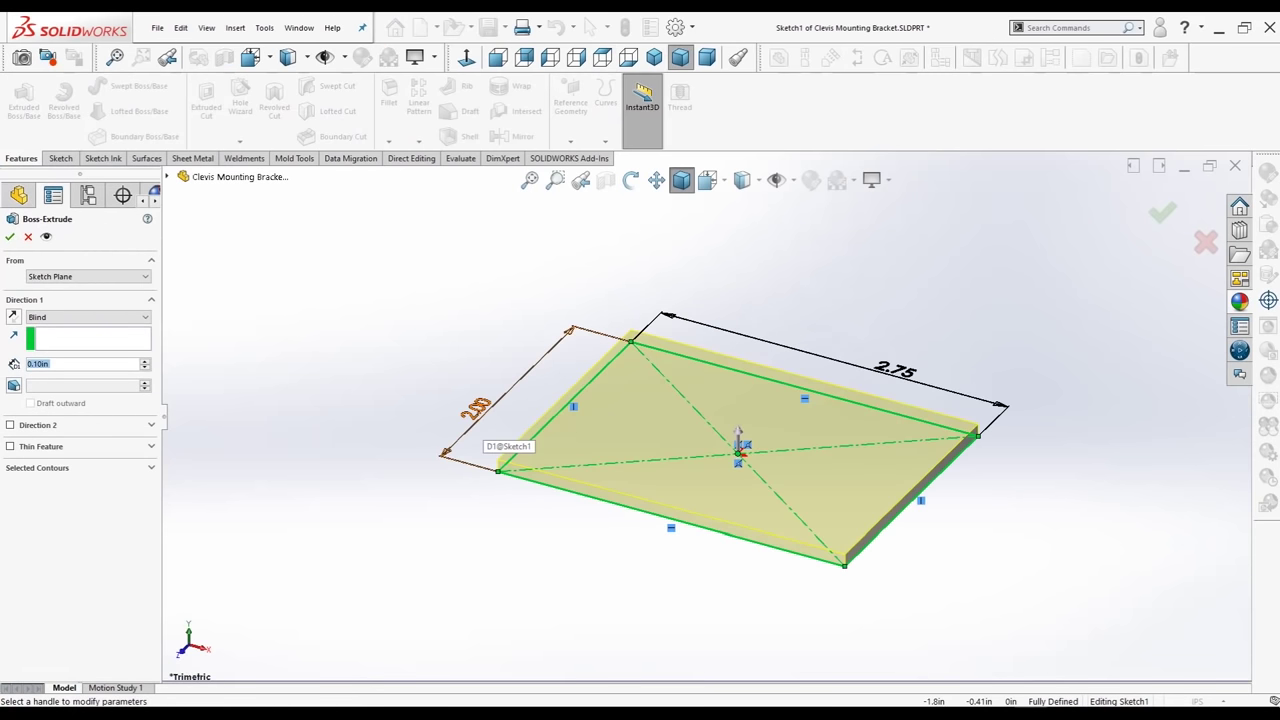
pyautogui.write('.50')
pyautogui.press('Return')
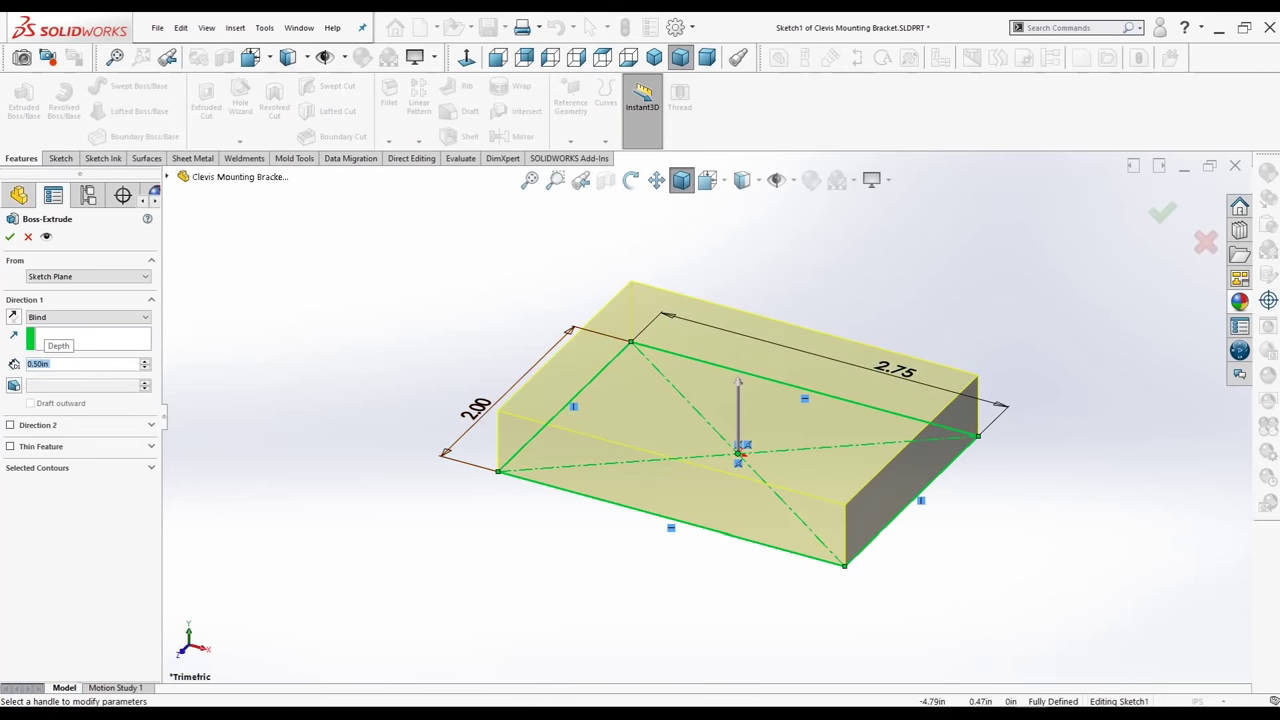
pyautogui.click(1162, 212)
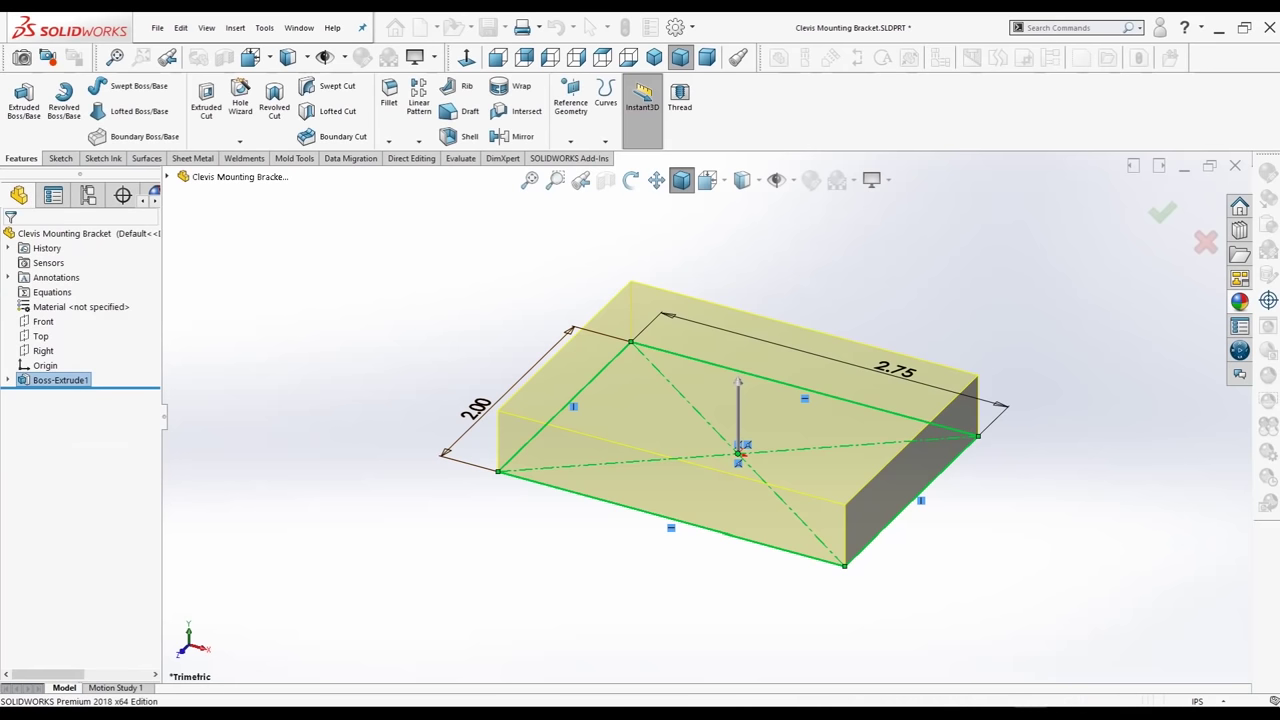
pyautogui.press('Escape')
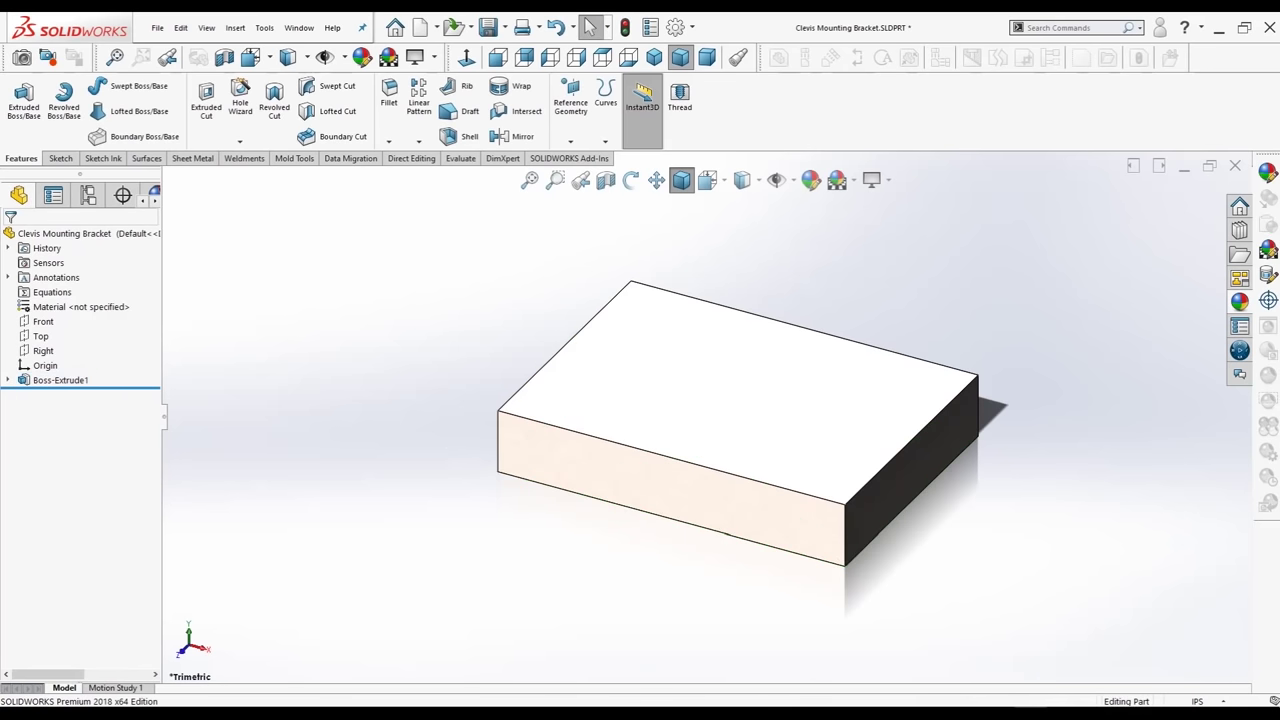
pyautogui.scroll(-2, 896, 449)
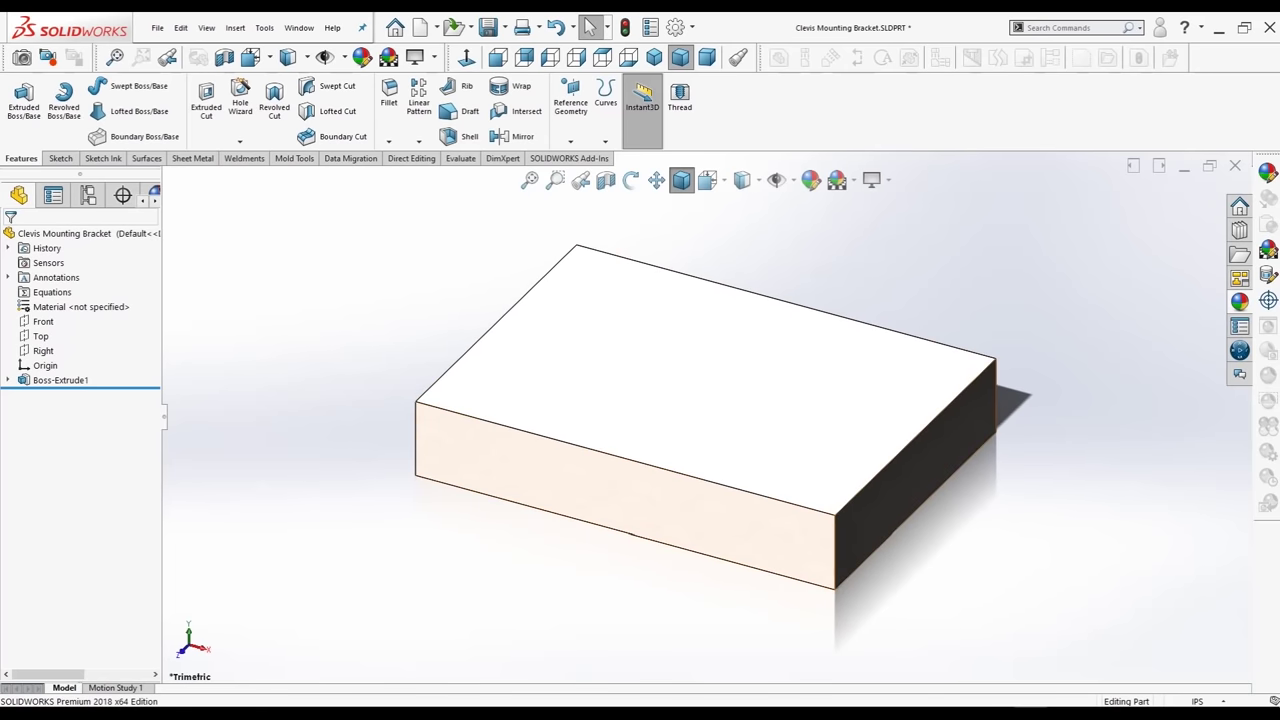
# Start a new sketch on the base plate's end face
pyautogui.click(925, 482)
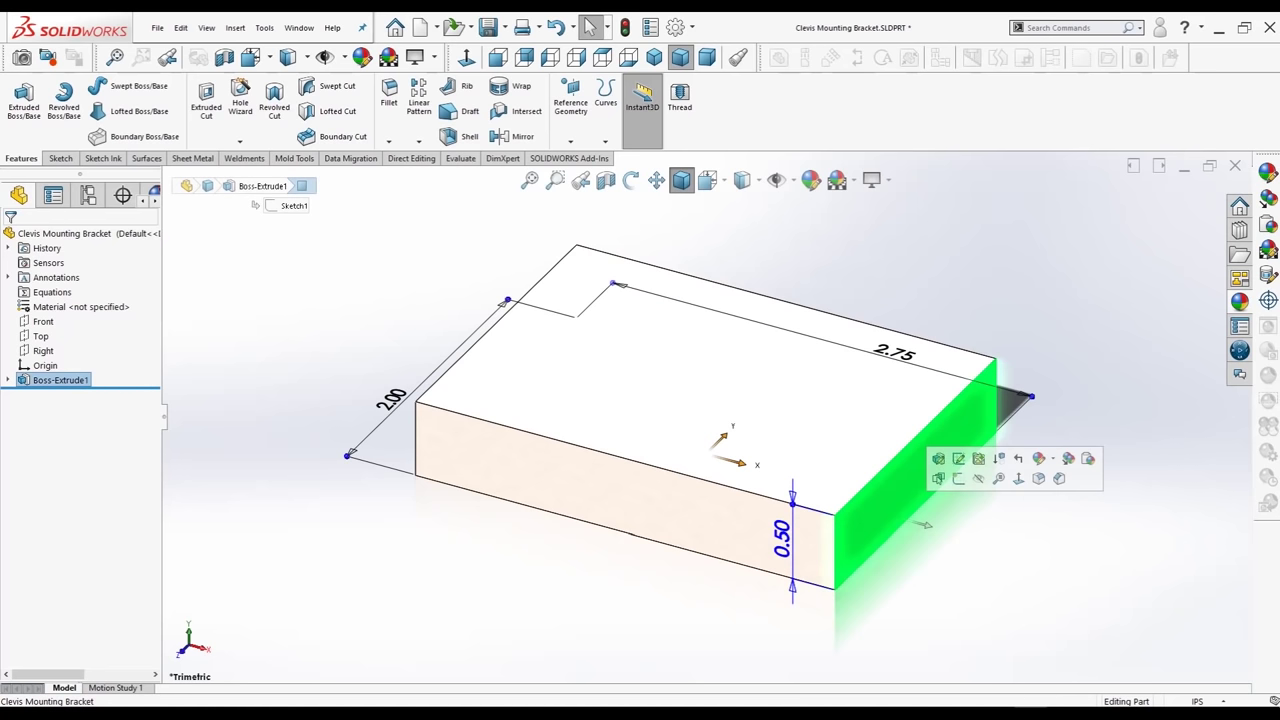
pyautogui.click(958, 478)
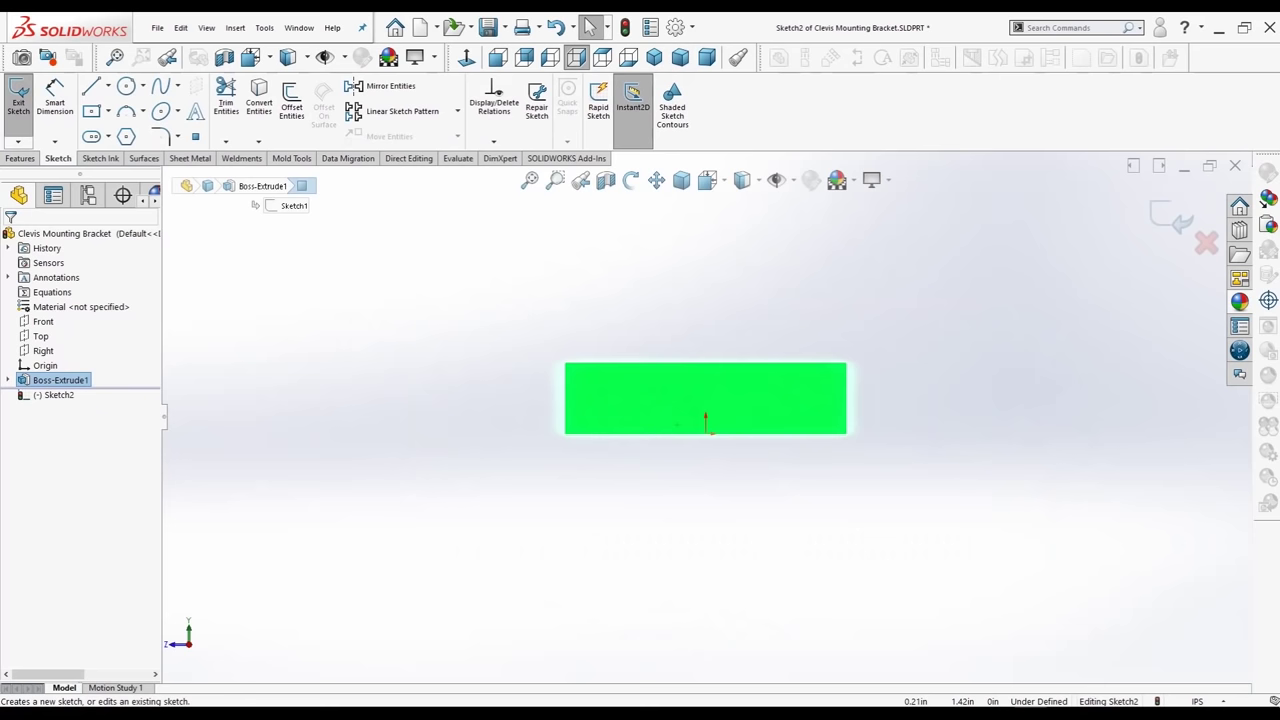
pyautogui.scroll(2, 702, 420)
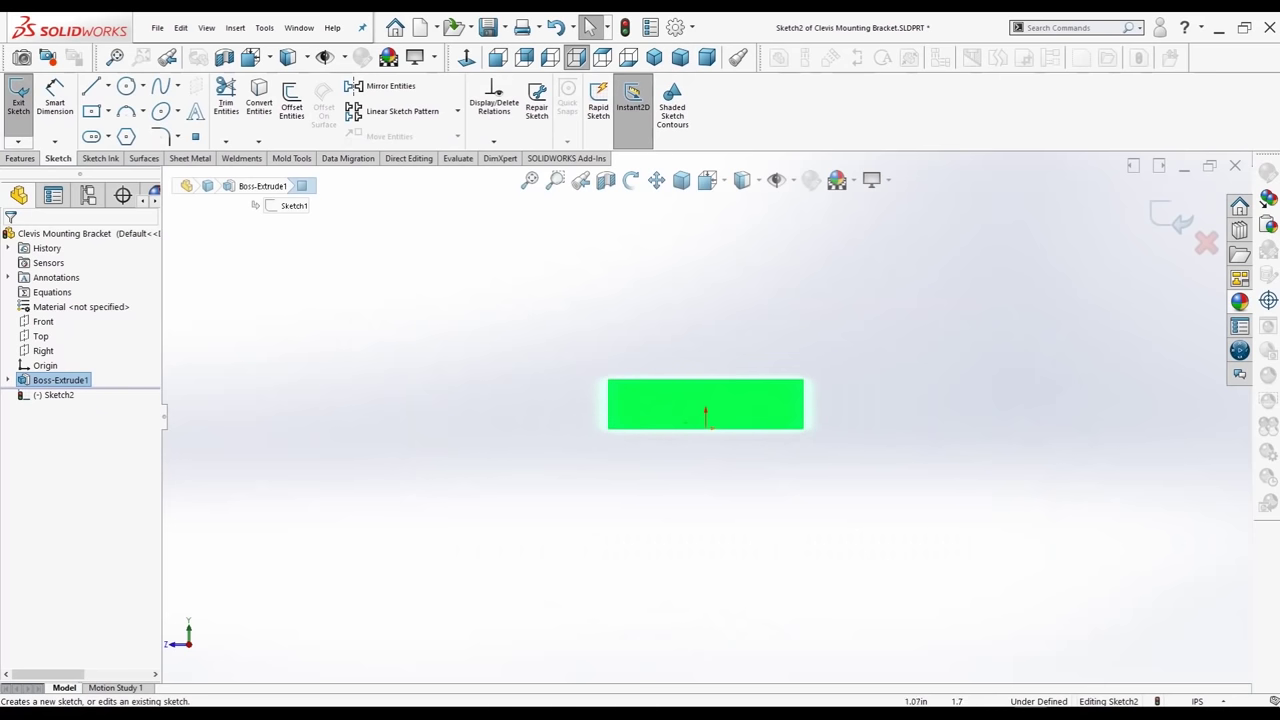
pyautogui.scroll(-2, 775, 233)
pyautogui.scroll(-1, 775, 233)
# Draw a vertical line above the plate's left end, chained into a diagonal rising right
pyautogui.click(92, 86)
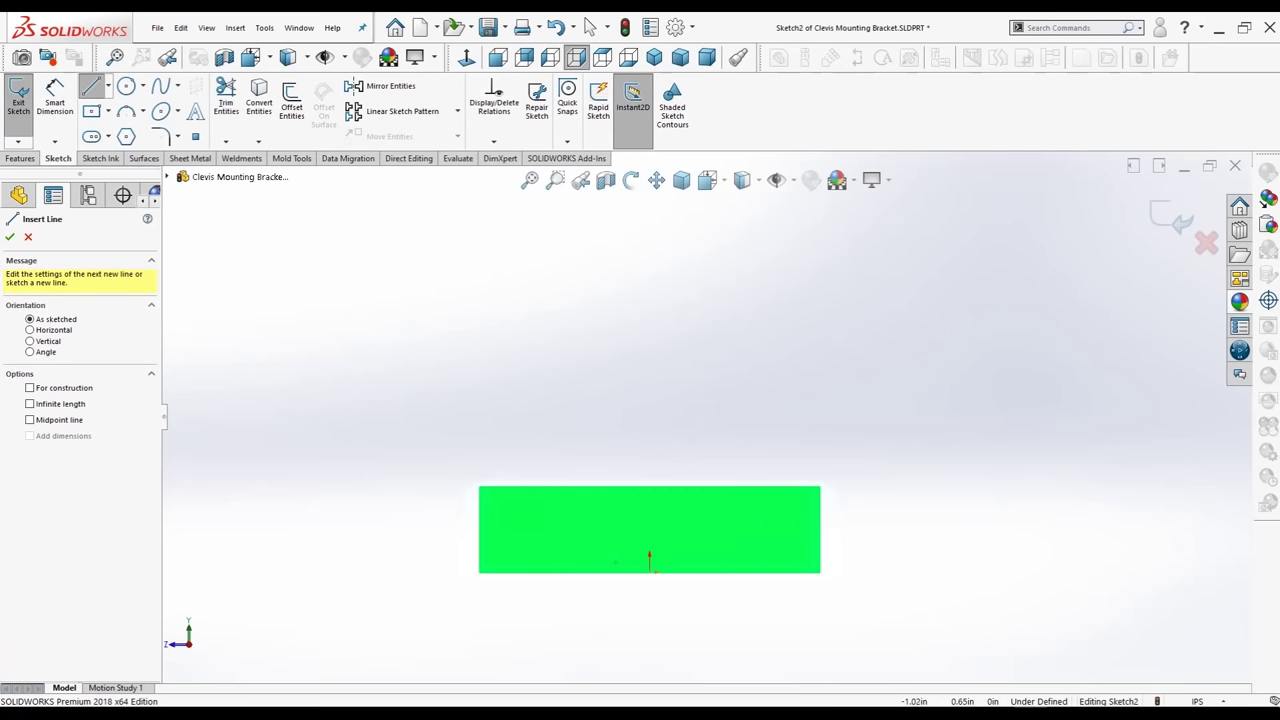
pyautogui.click(475, 468)
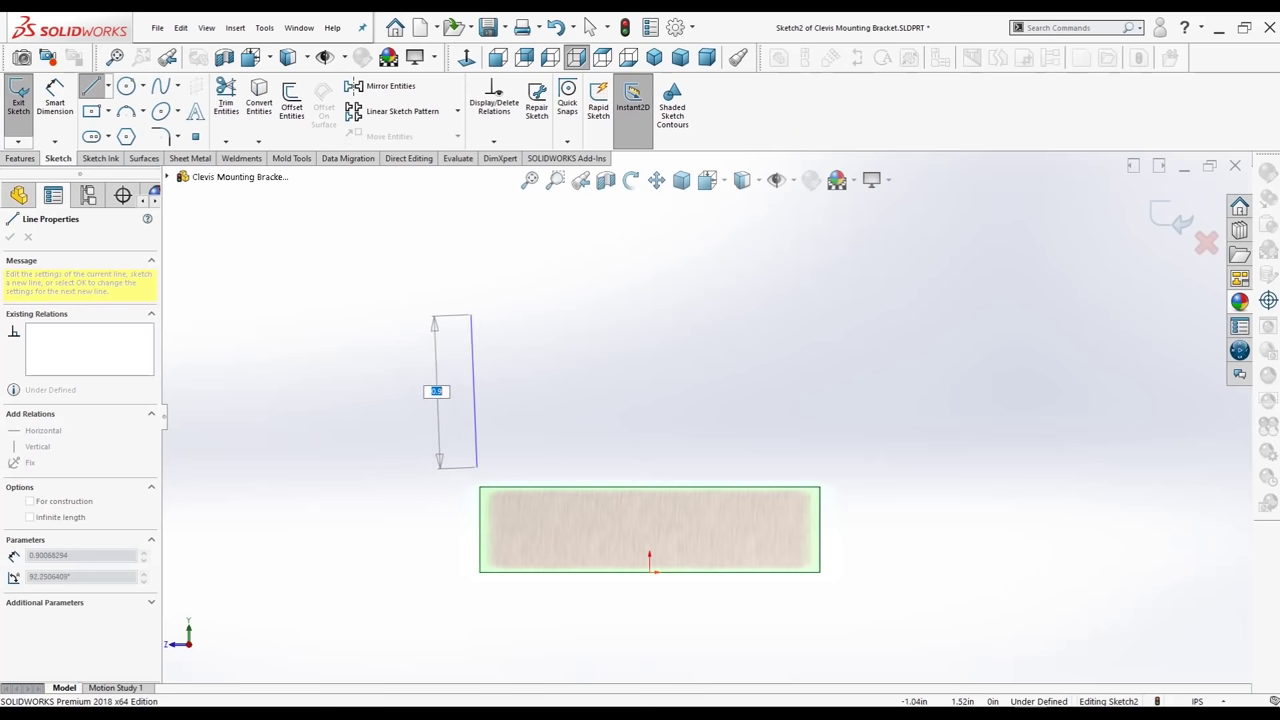
pyautogui.click(477, 316)
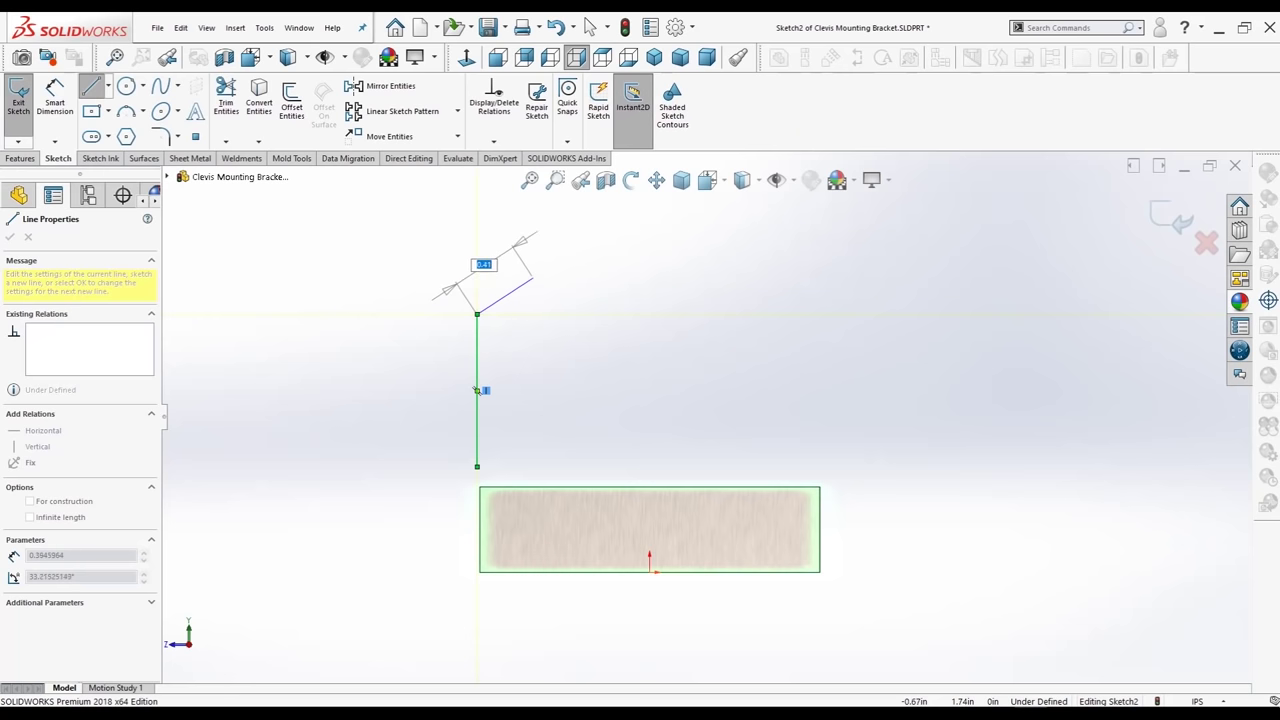
pyautogui.press('z')
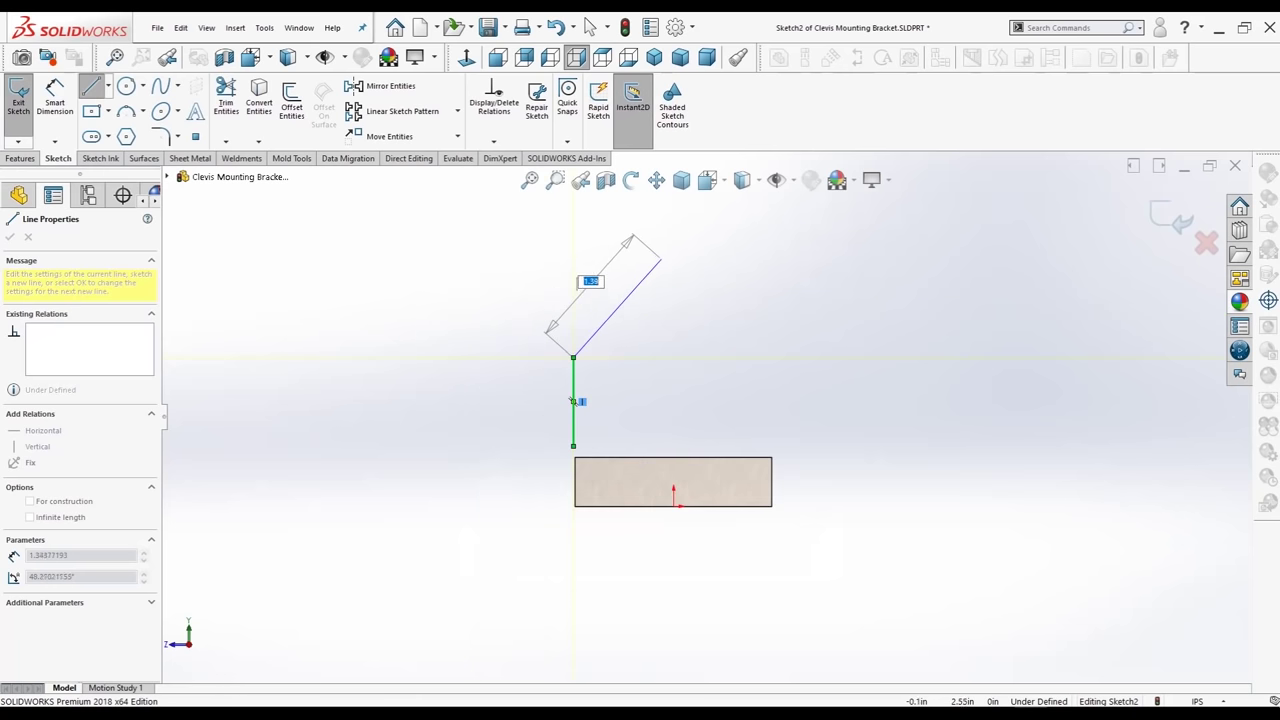
pyautogui.doubleClick(665, 255)
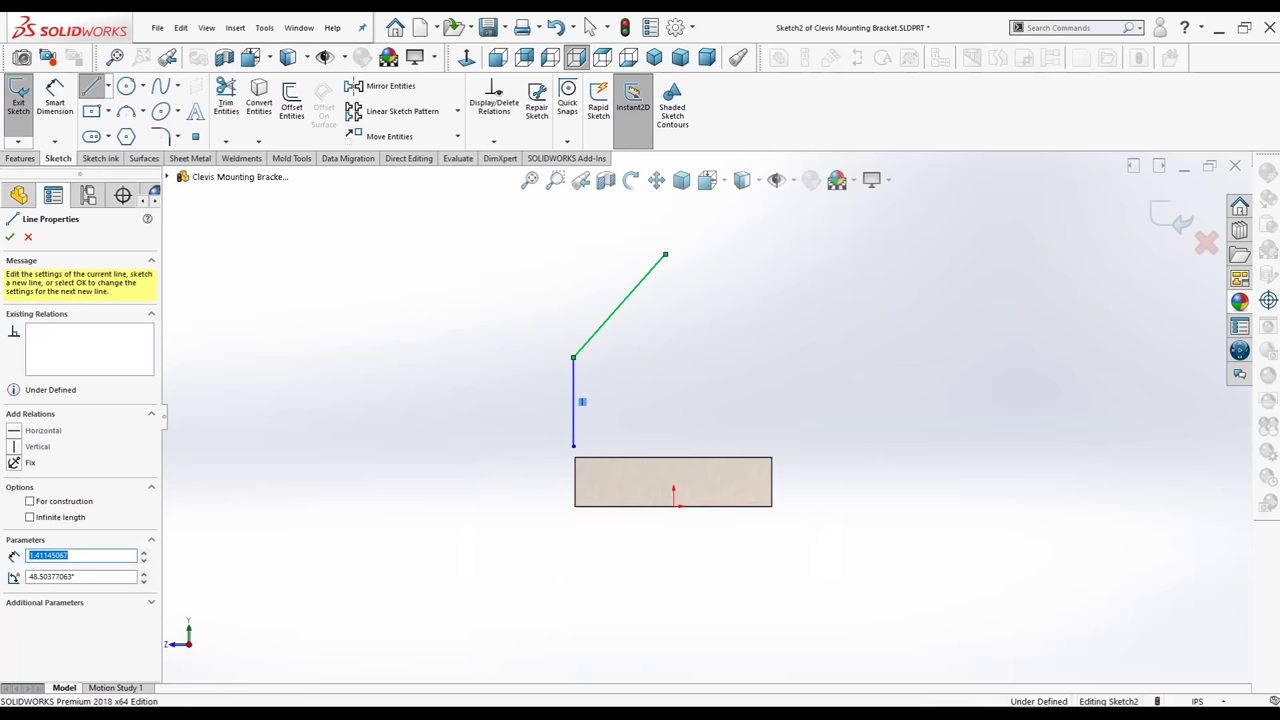
pyautogui.press('Escape')
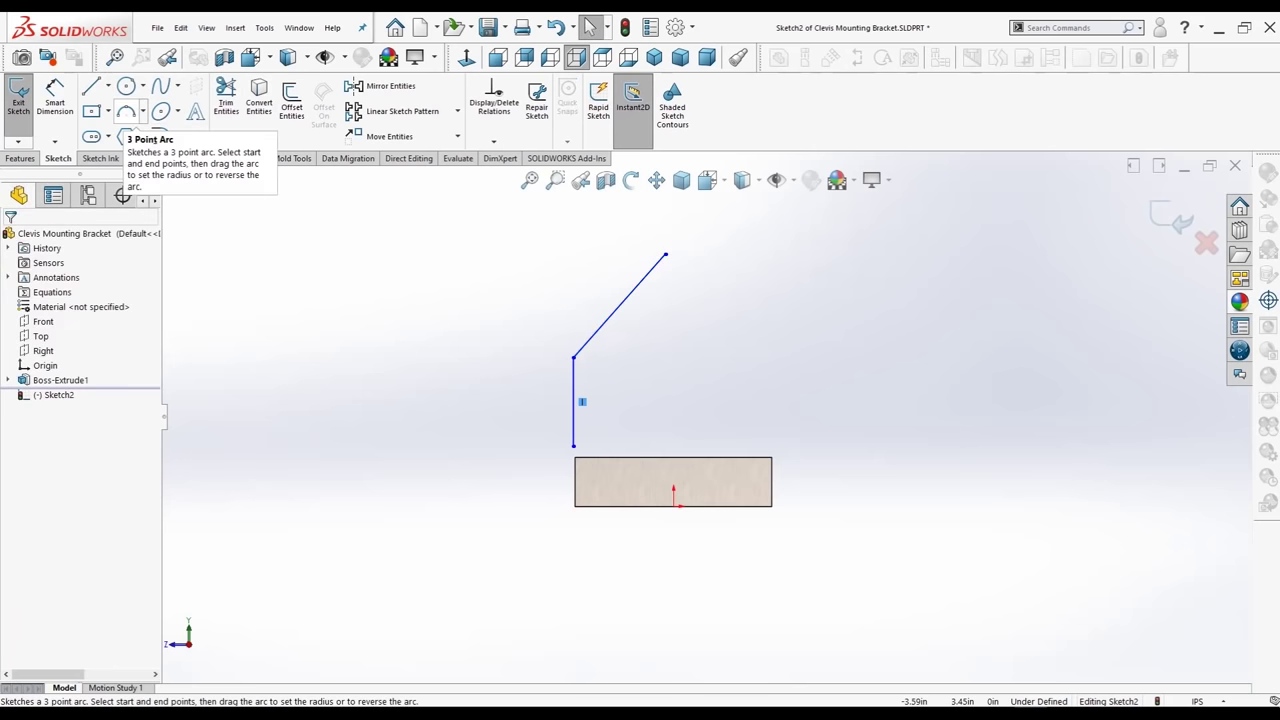
# Draw a three-point arc from the diagonal's top end across to the right
pyautogui.click(126, 111)
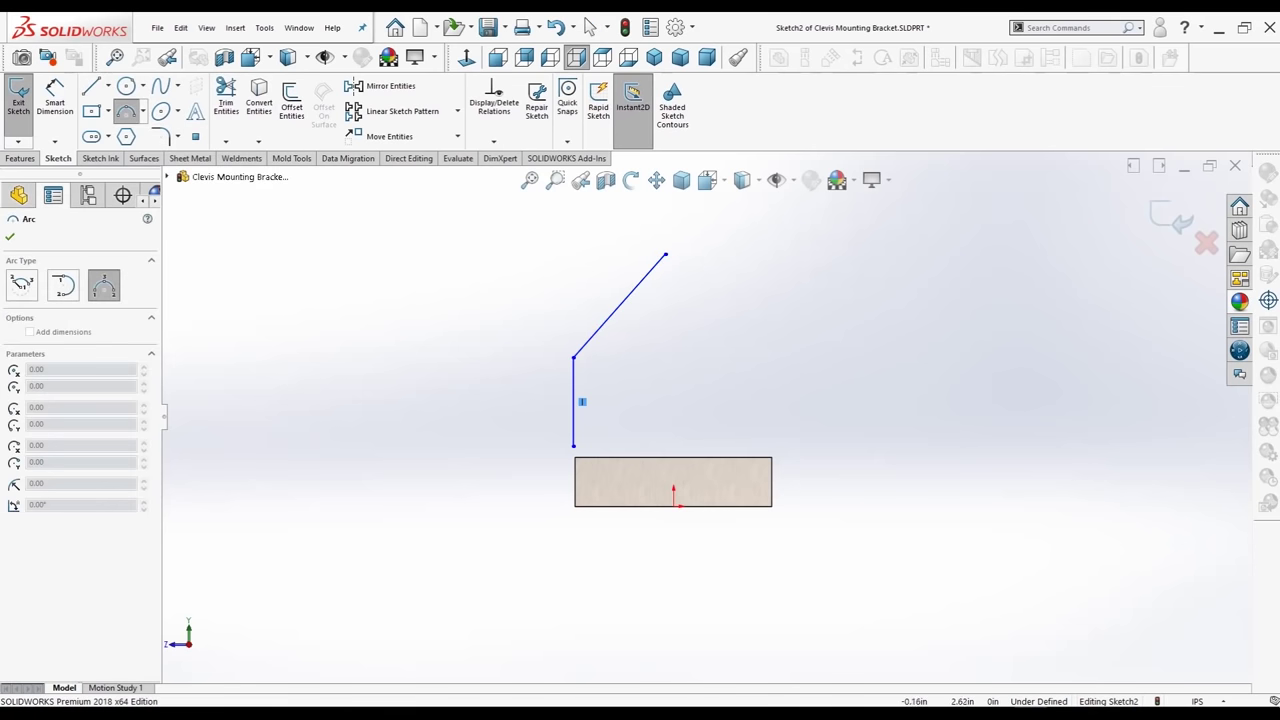
pyautogui.click(665, 255)
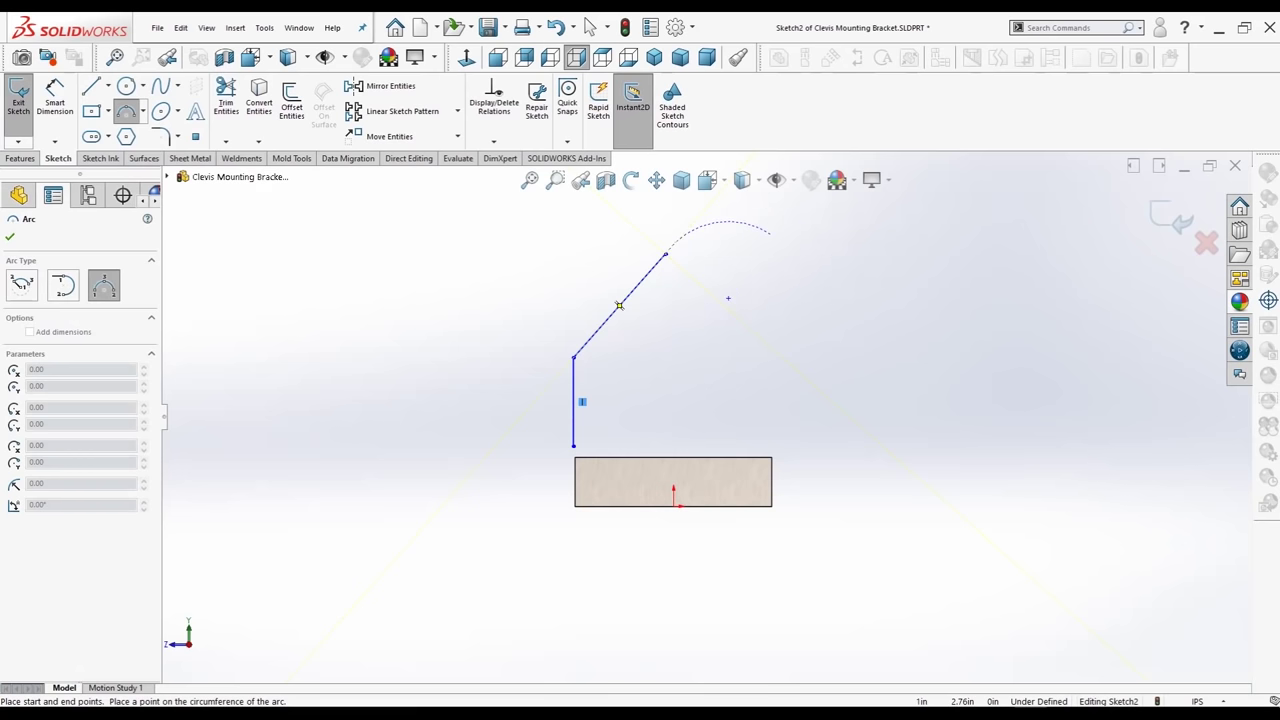
pyautogui.click(770, 232)
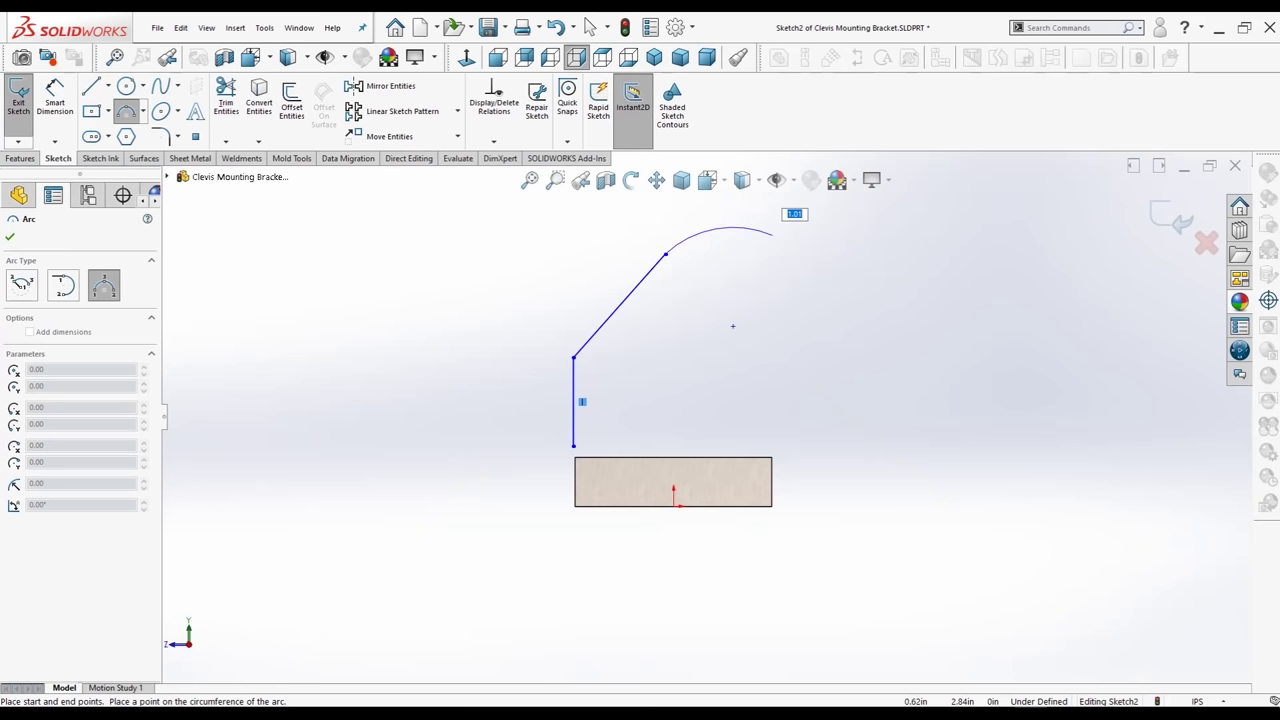
pyautogui.click(755, 238)
pyautogui.press('Escape')
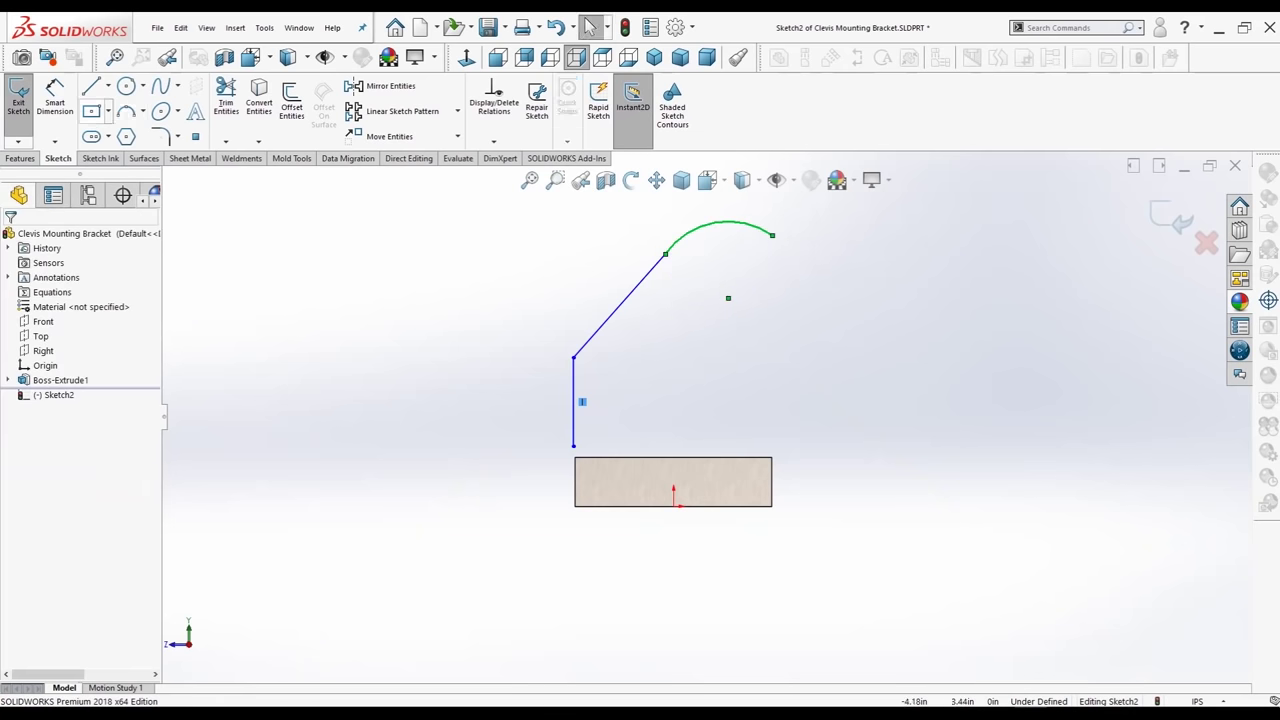
# Close the profile with a vertical right side and a horizontal bottom line
pyautogui.click(91, 86)
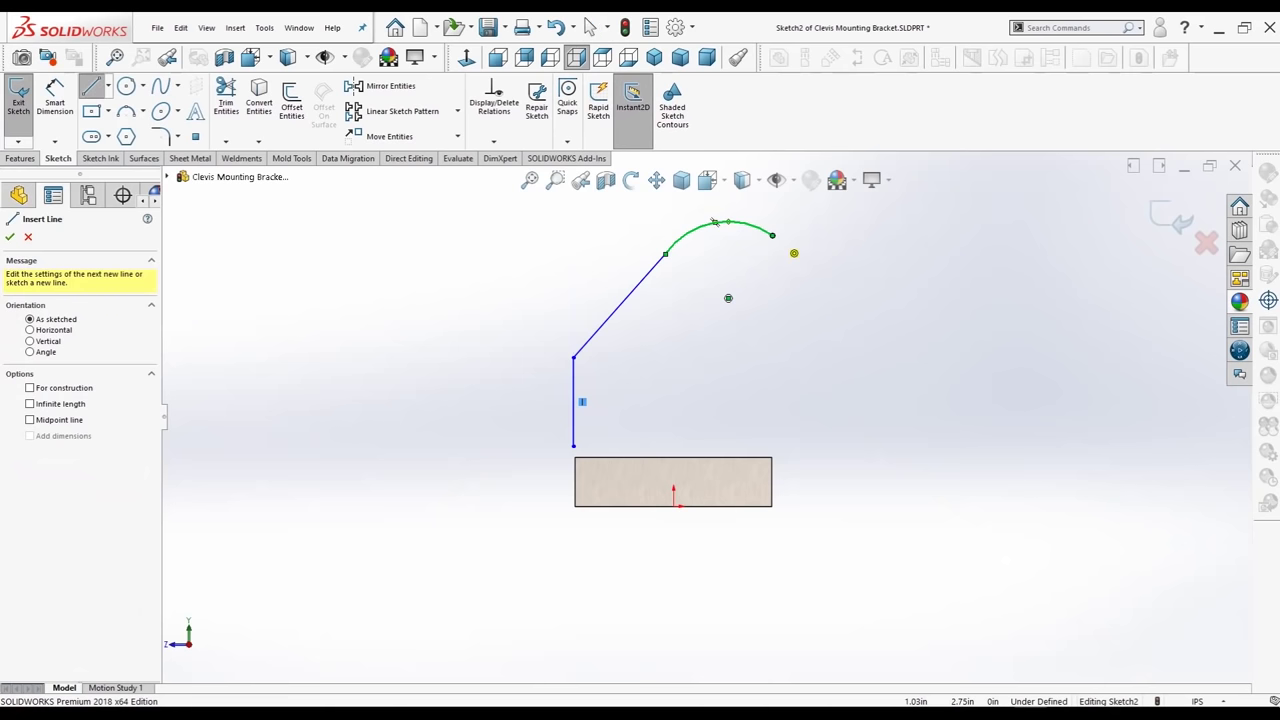
pyautogui.click(772, 235)
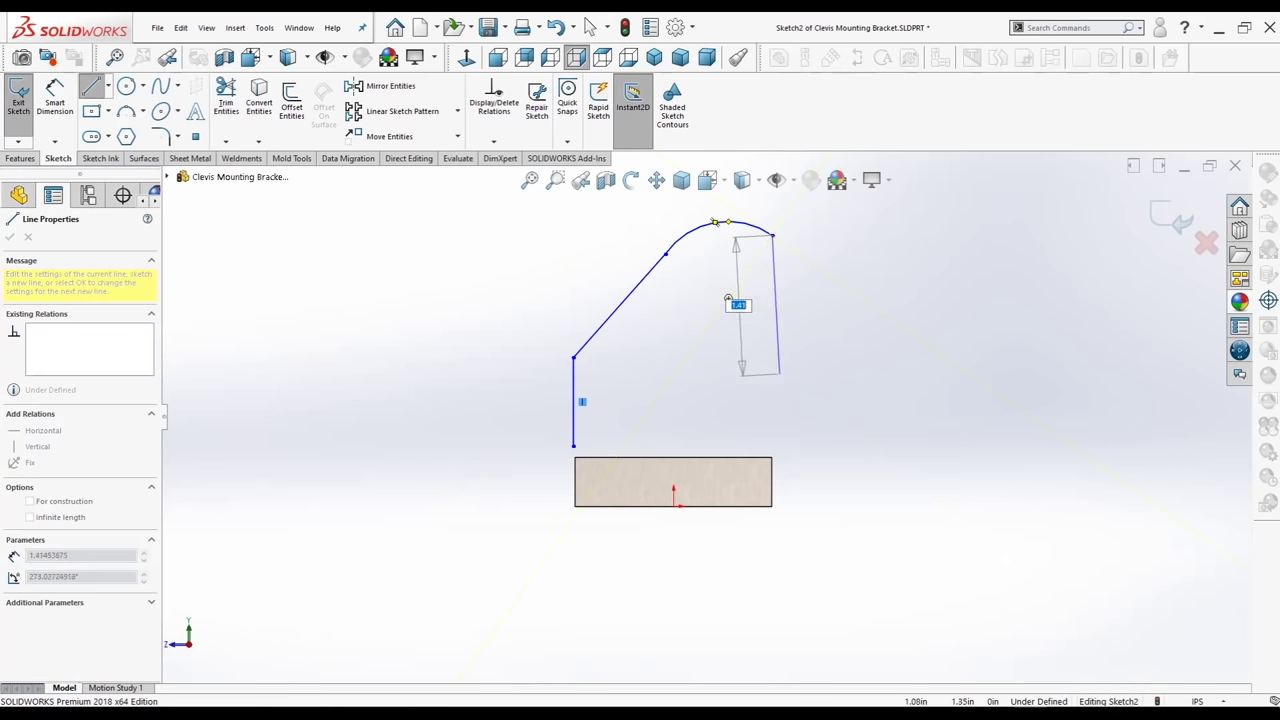
pyautogui.click(772, 445)
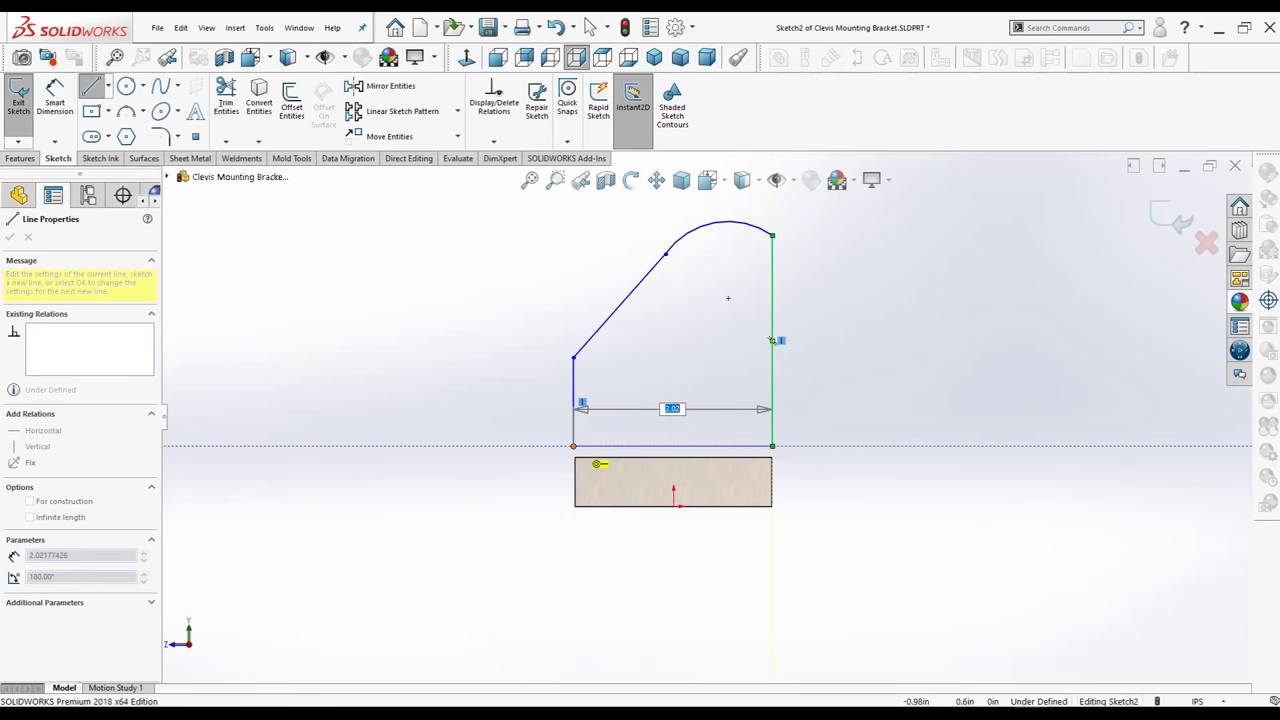
pyautogui.click(573, 445)
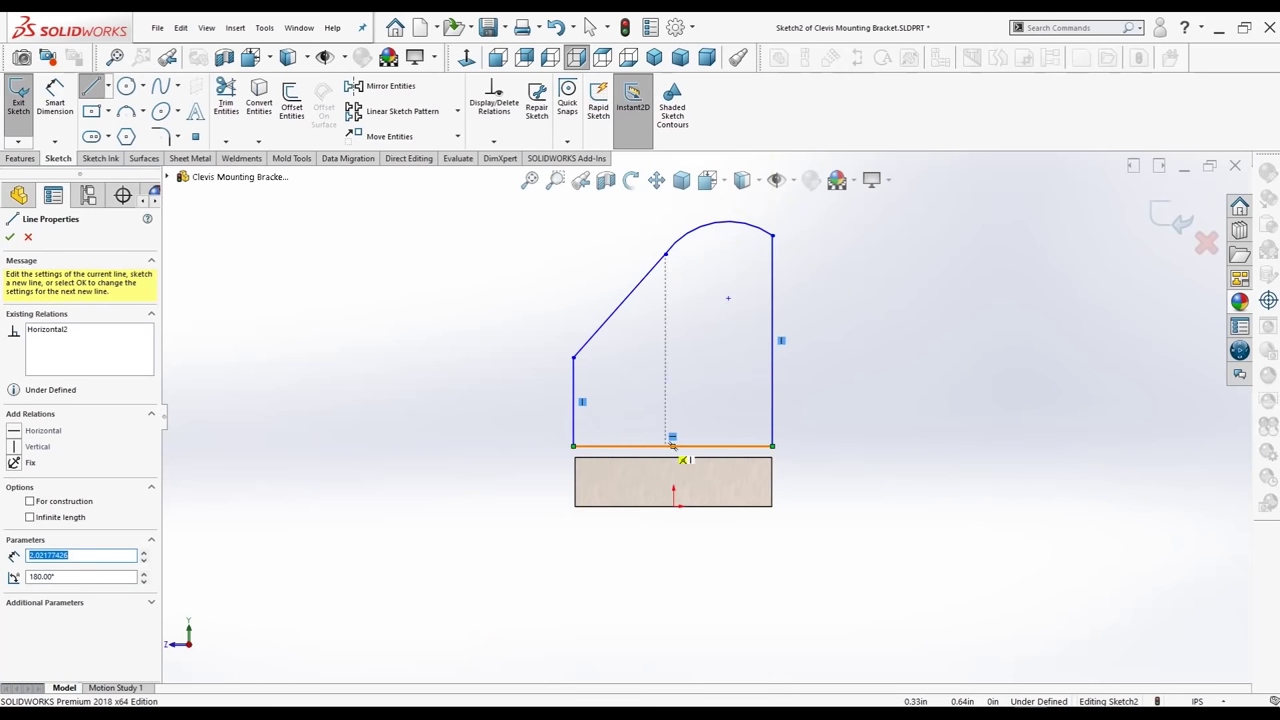
pyautogui.press('Escape')
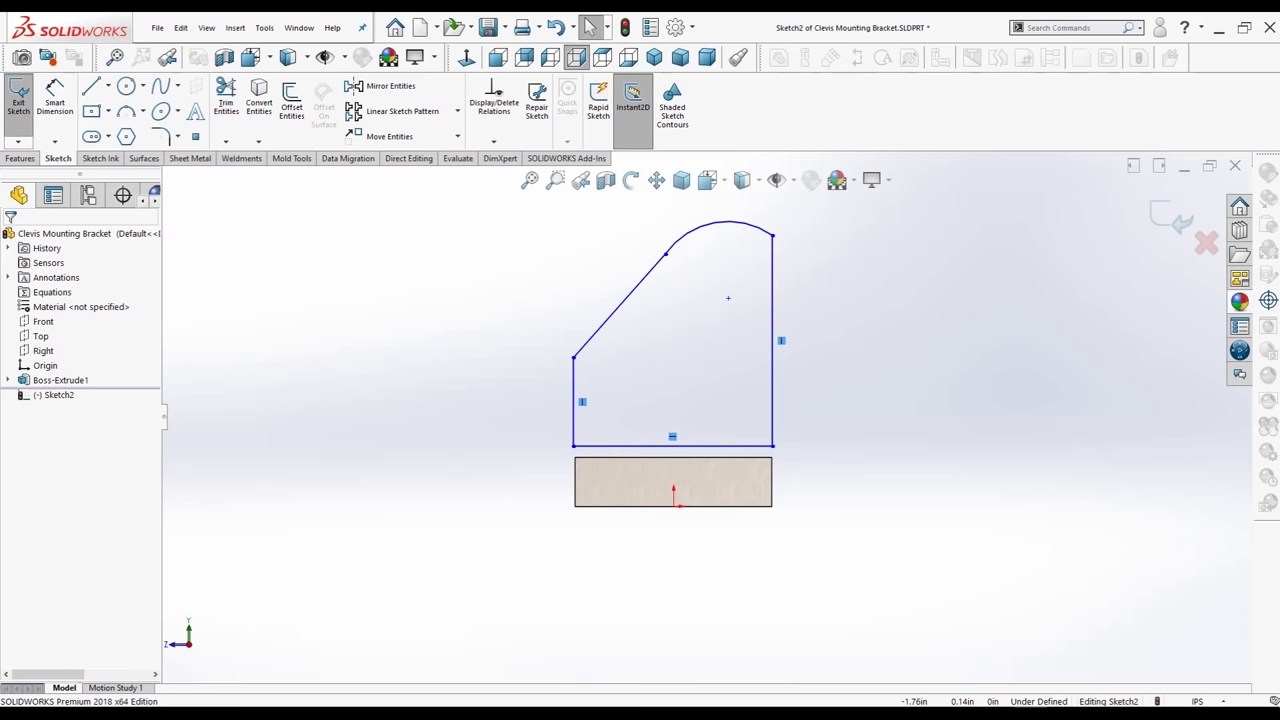
pyautogui.click(55, 100)
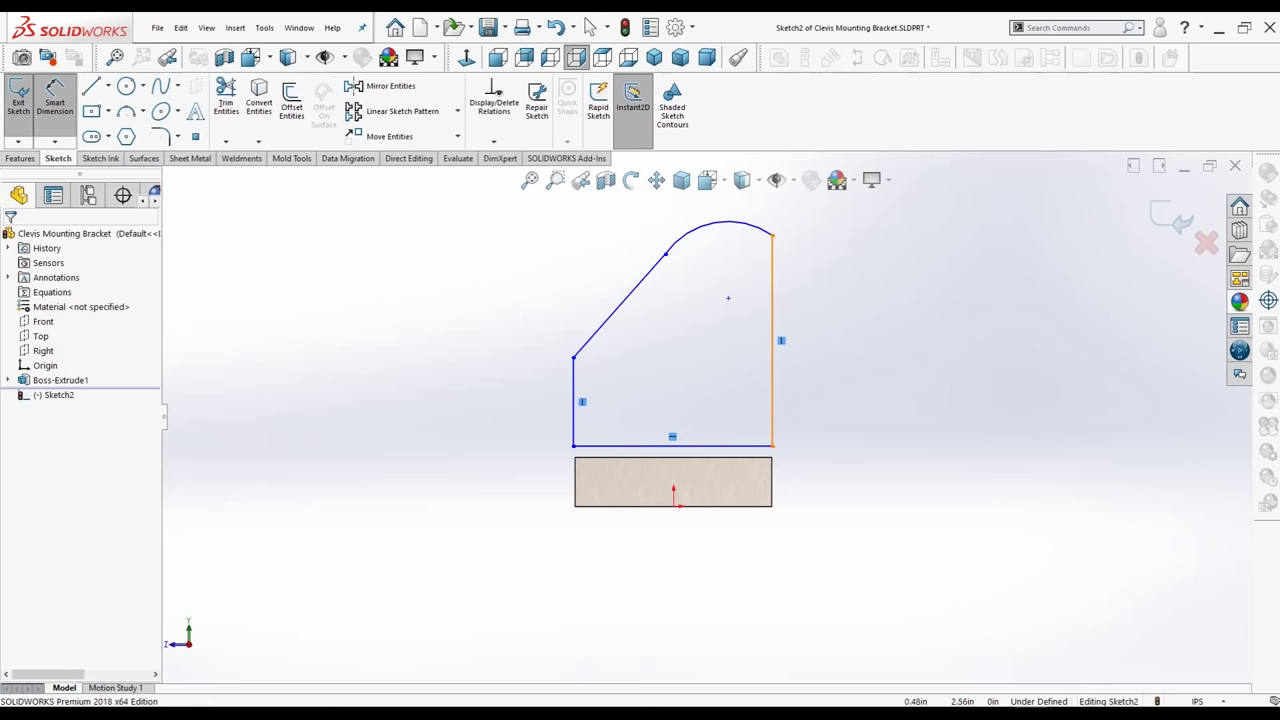
pyautogui.press('Escape')
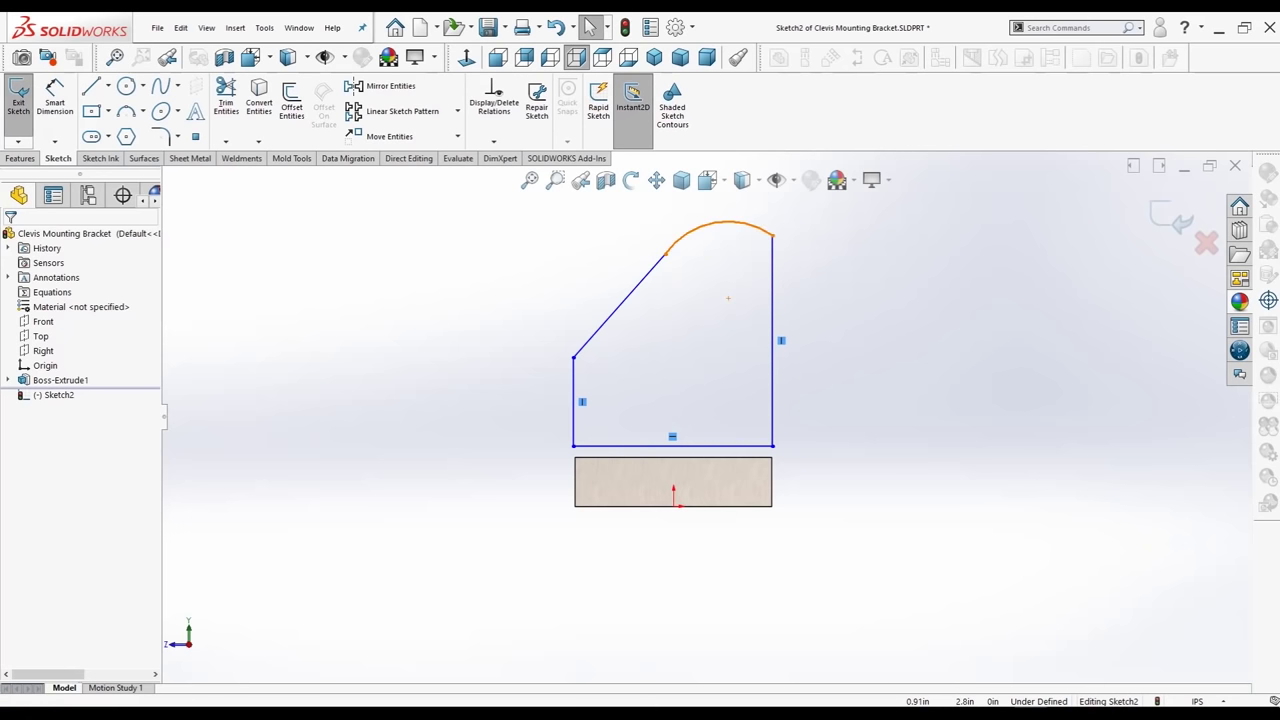
# Make the top arc tangent to the right vertical side
pyautogui.click(727, 222)
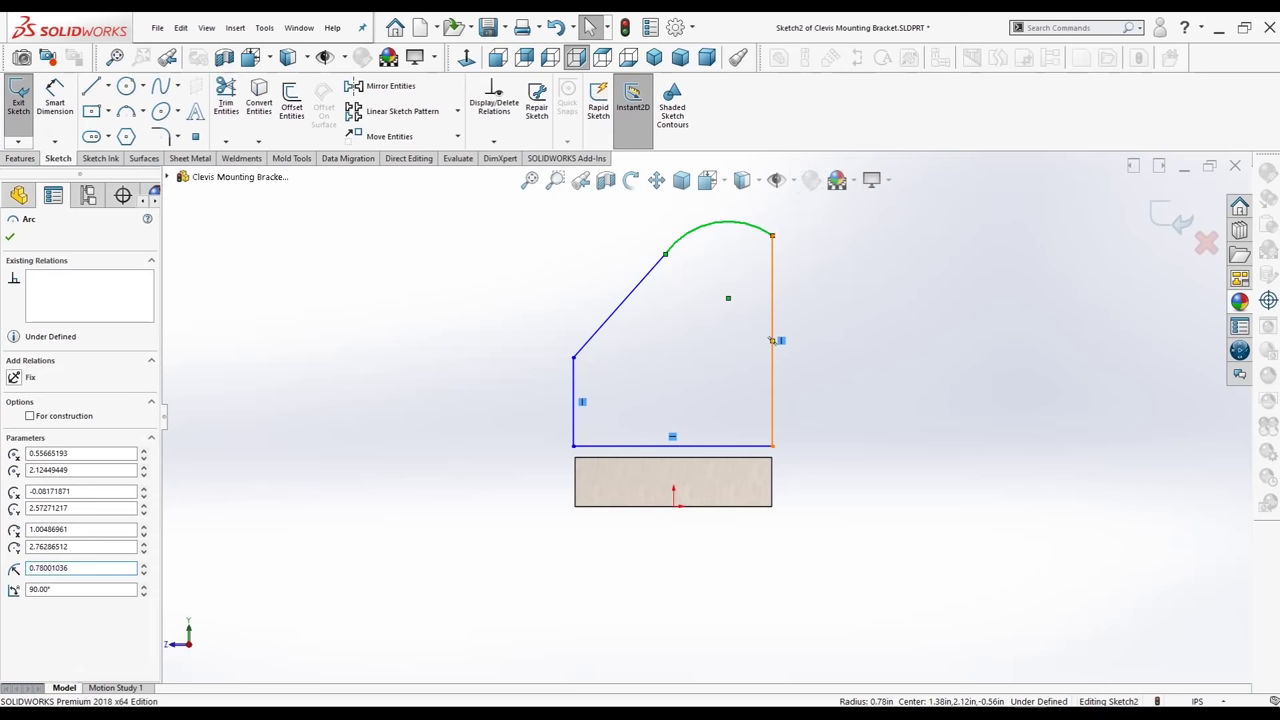
pyautogui.keyDown('ctrl'); pyautogui.click(772, 340); pyautogui.keyUp('ctrl')
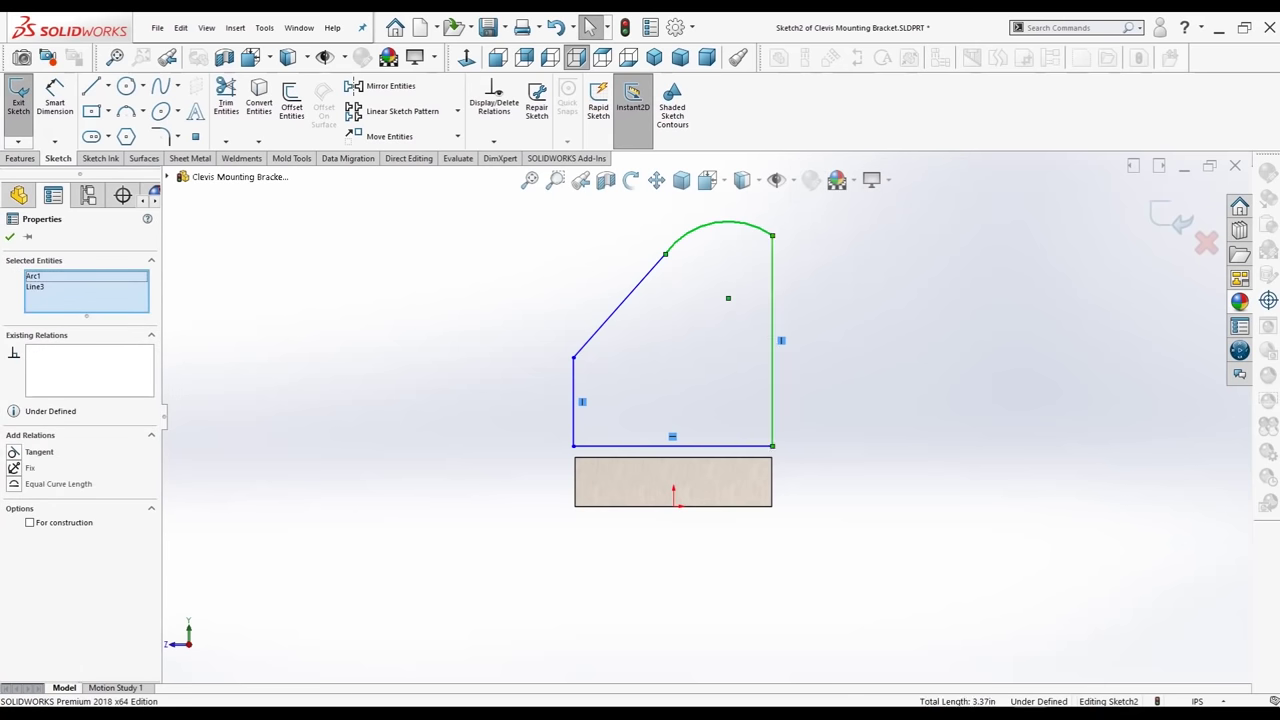
pyautogui.click(39, 452)
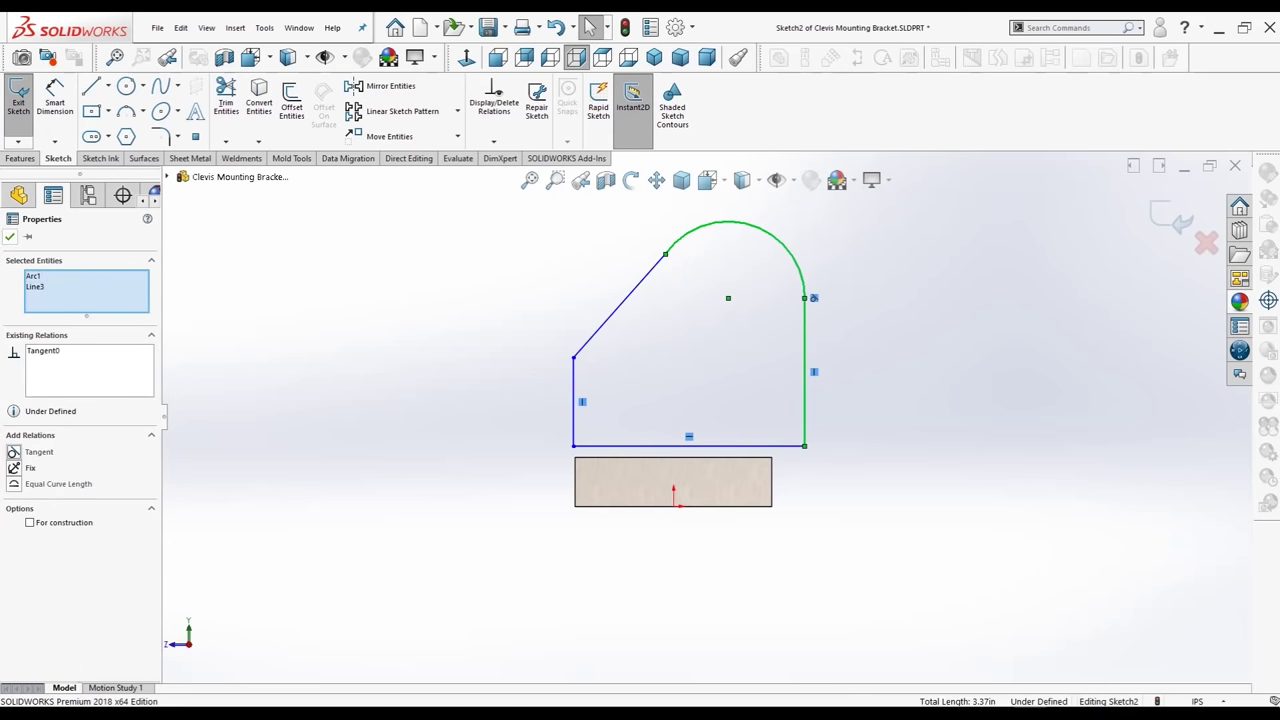
pyautogui.click(9, 236)
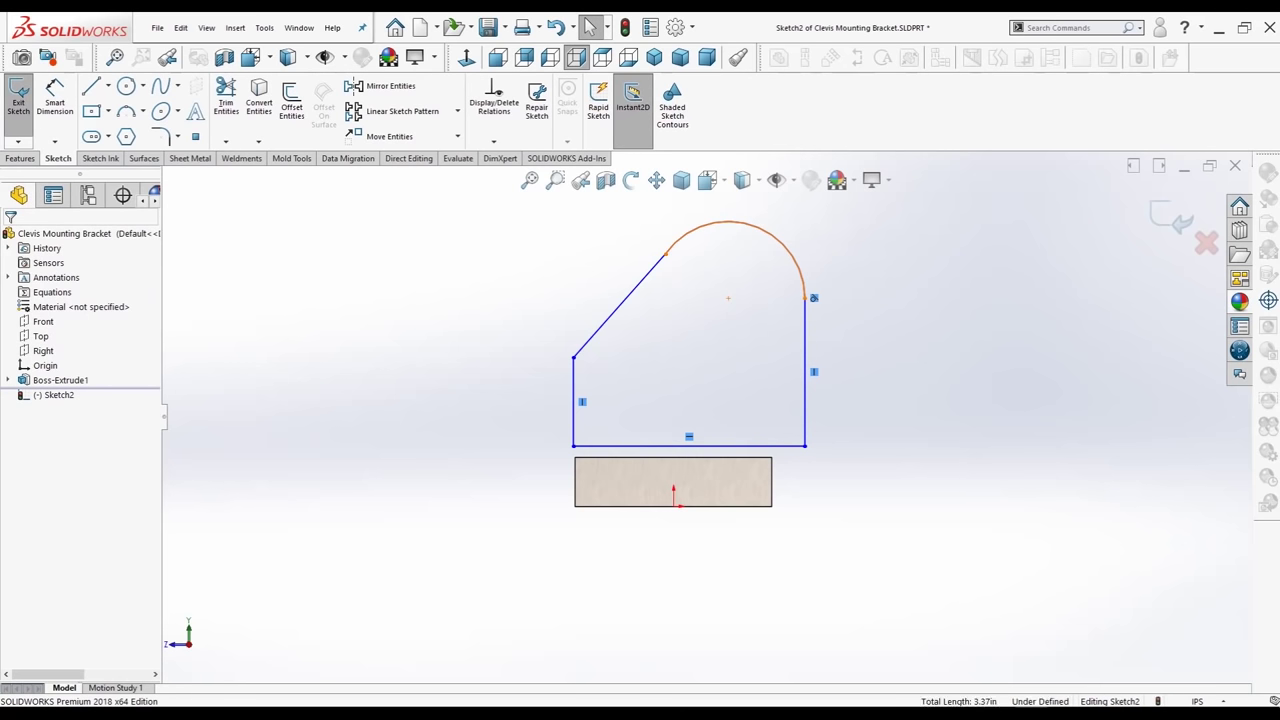
# Make the top arc tangent to the diagonal edge
pyautogui.click(782, 243)
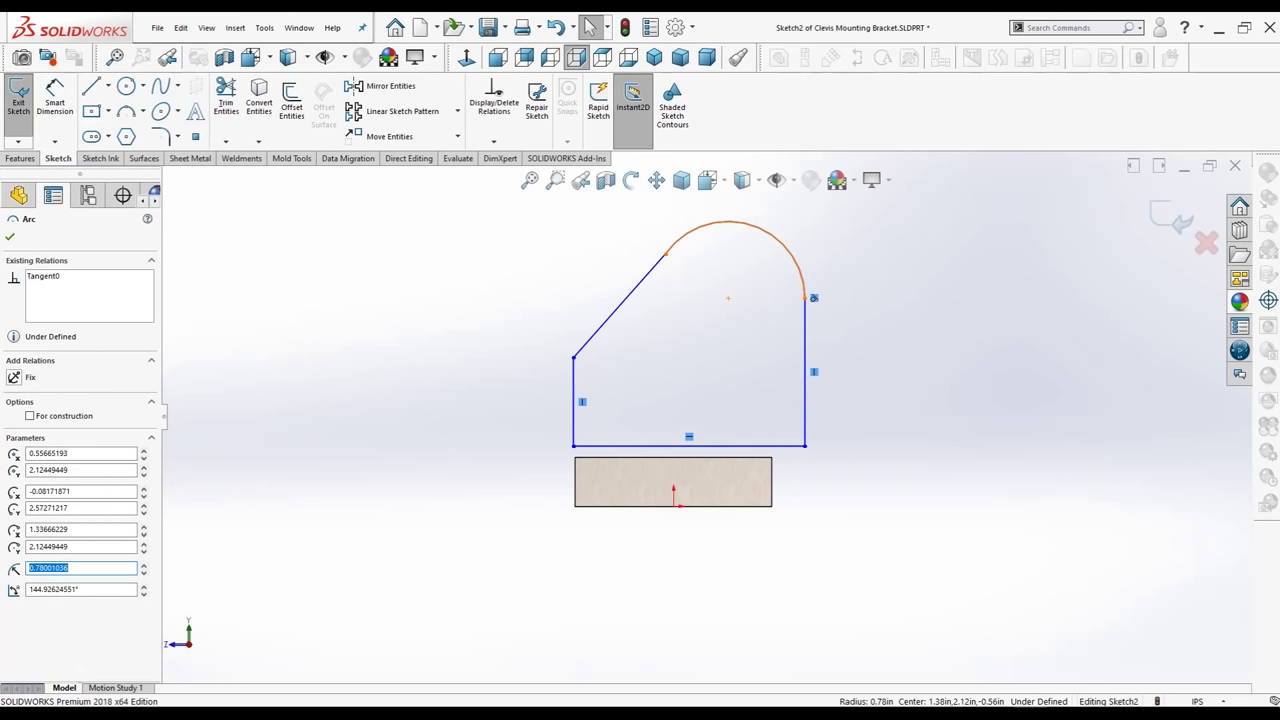
pyautogui.click(620, 304)
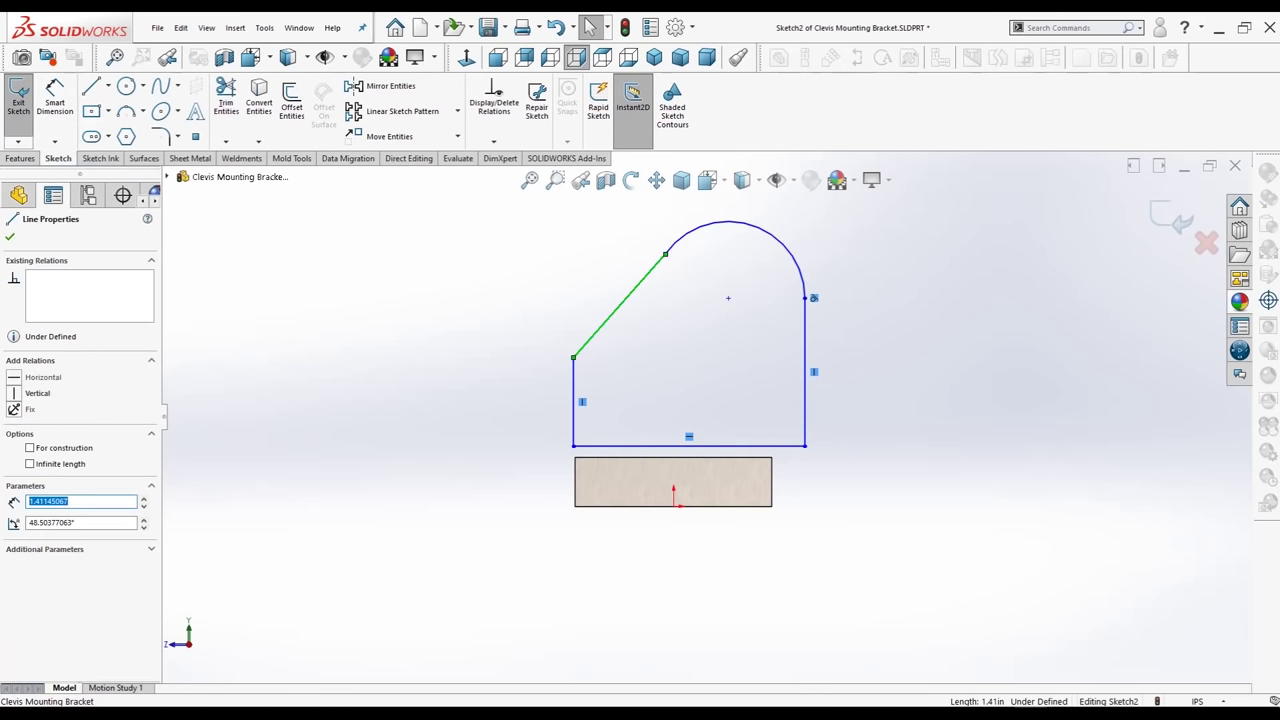
pyautogui.click(680, 238)
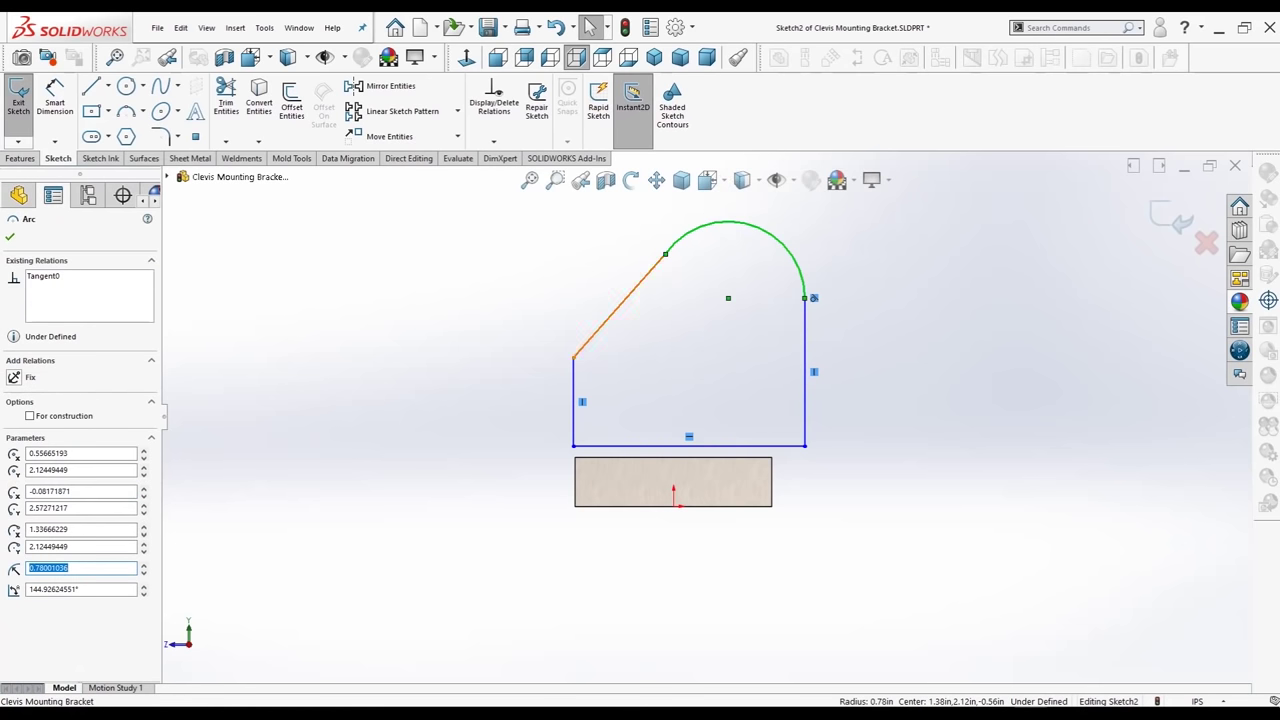
pyautogui.keyDown('ctrl'); pyautogui.click(619, 305); pyautogui.keyUp('ctrl')
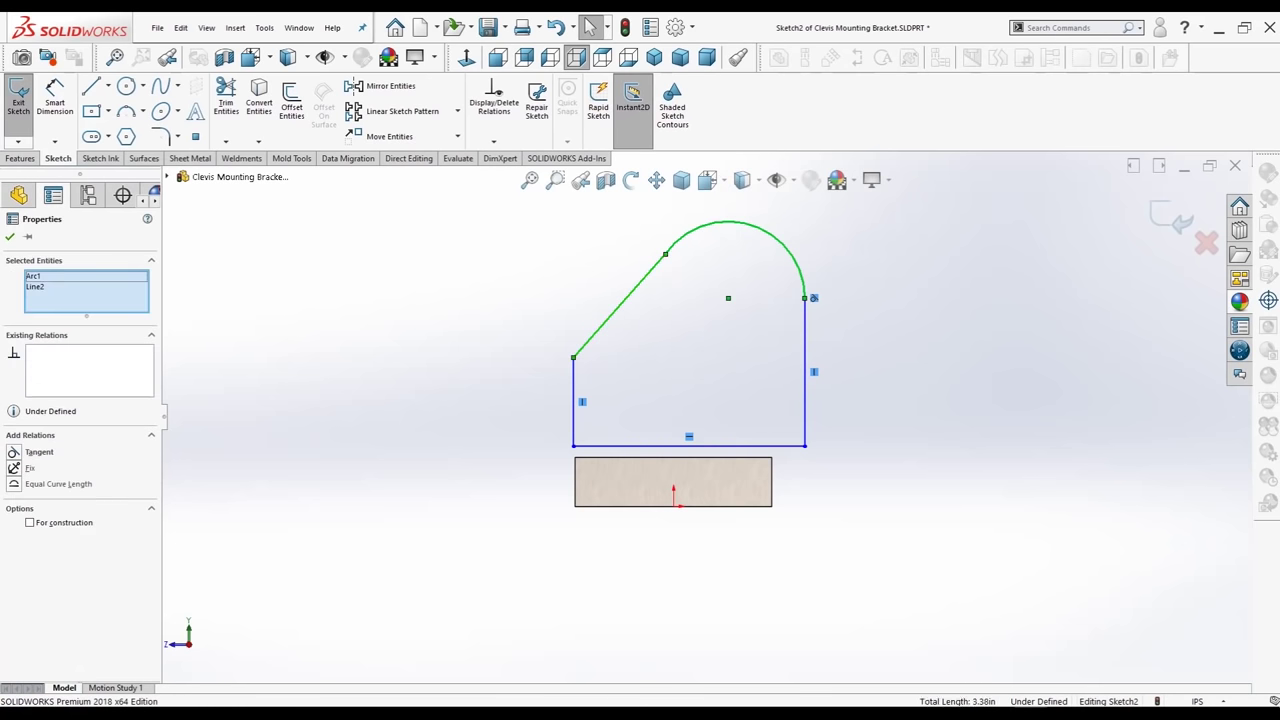
pyautogui.click(39, 452)
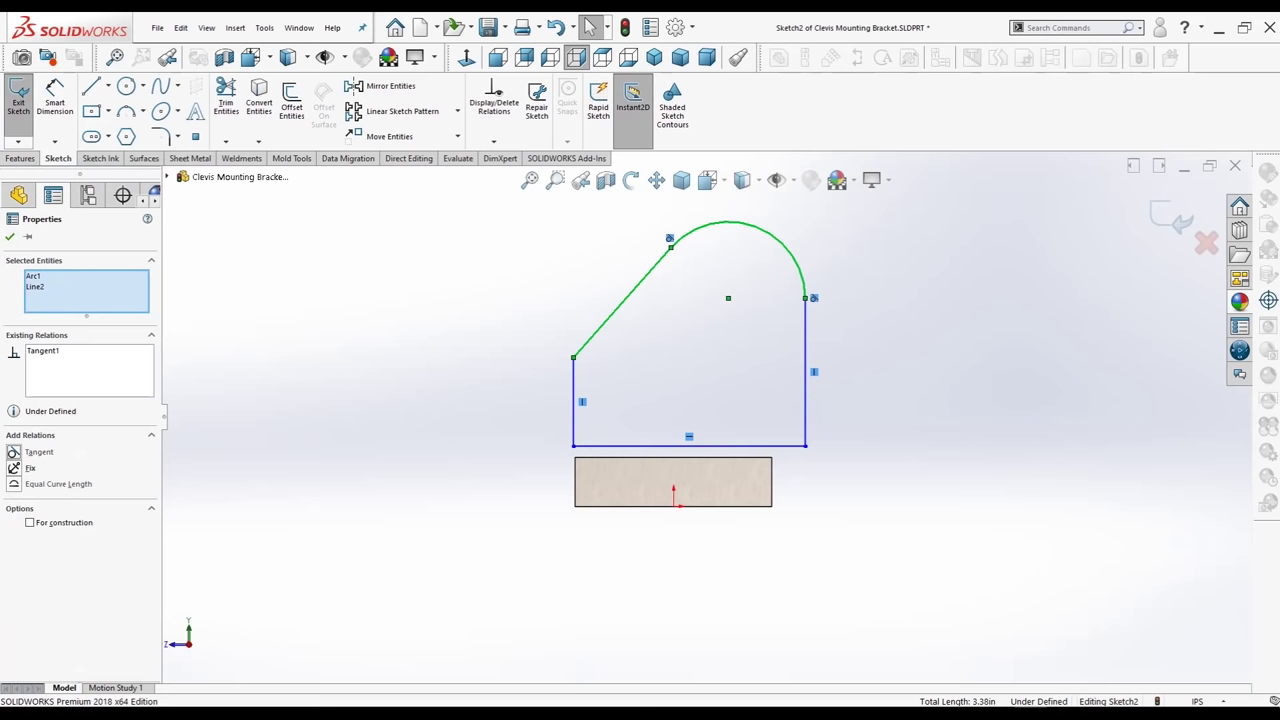
pyautogui.click(9, 236)
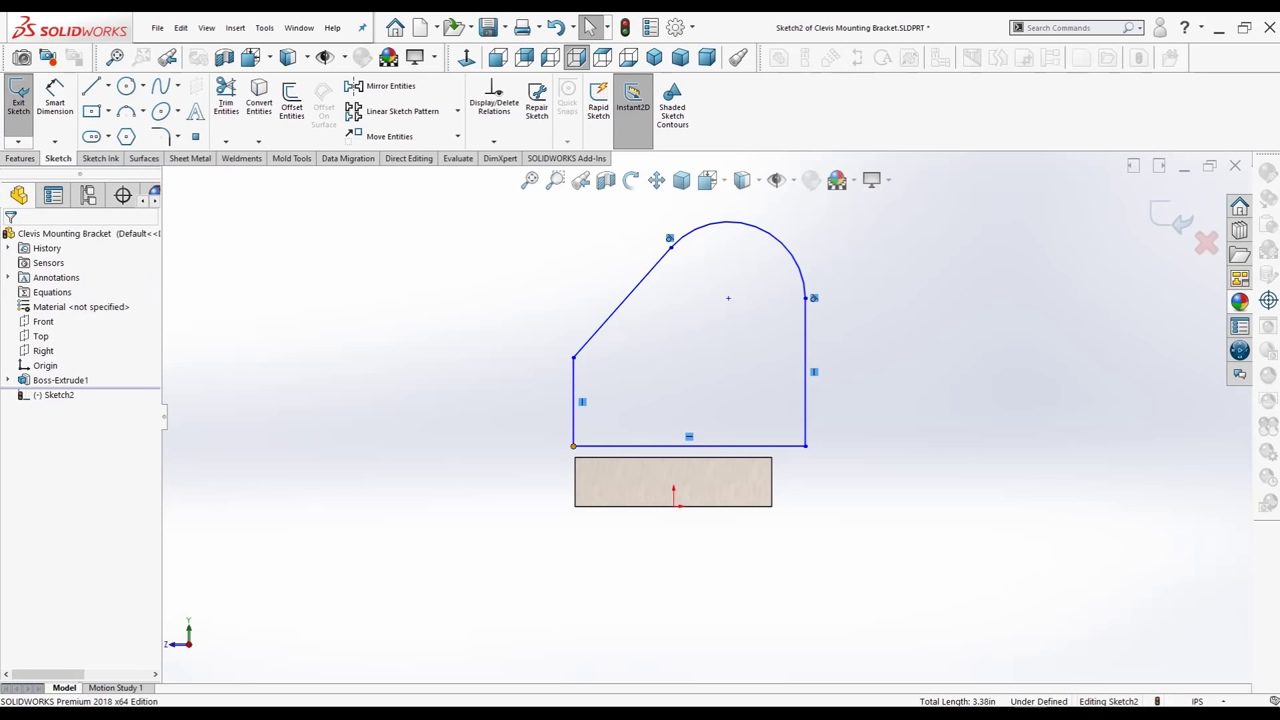
# Make the lug's bottom-left corner coincident with the base plate's bottom-left corner
pyautogui.click(573, 446)
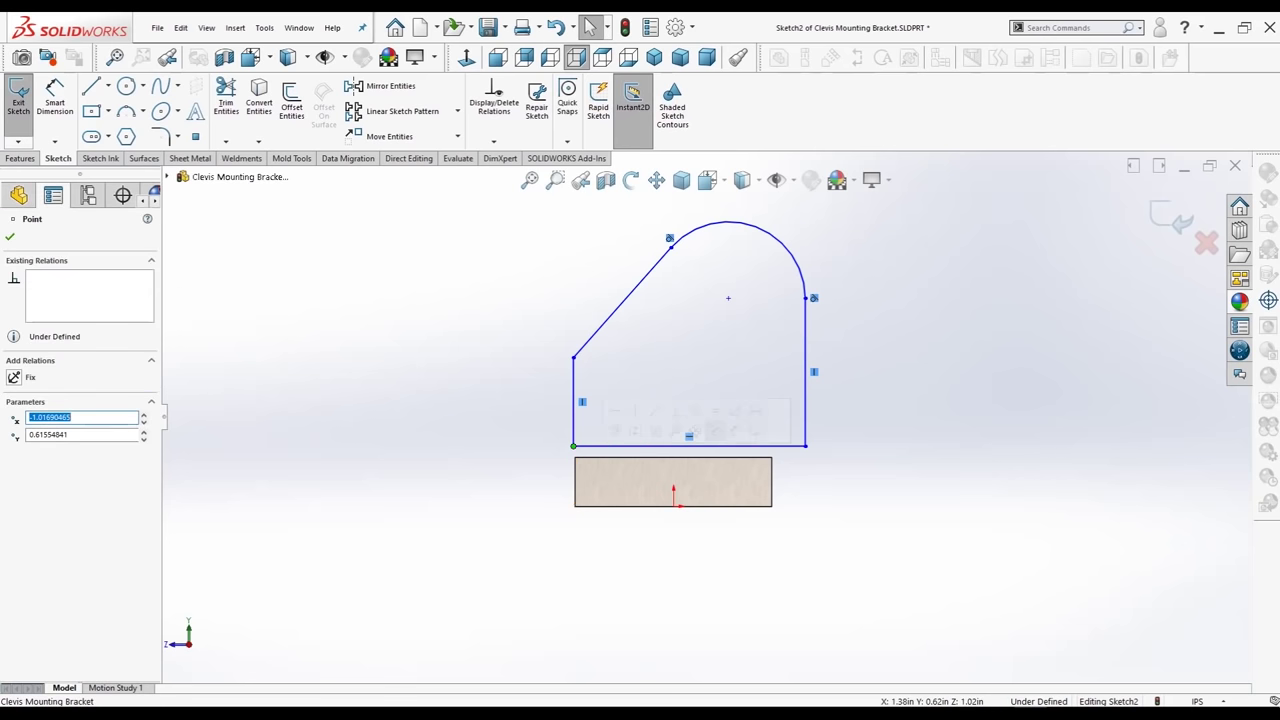
pyautogui.press('Escape')
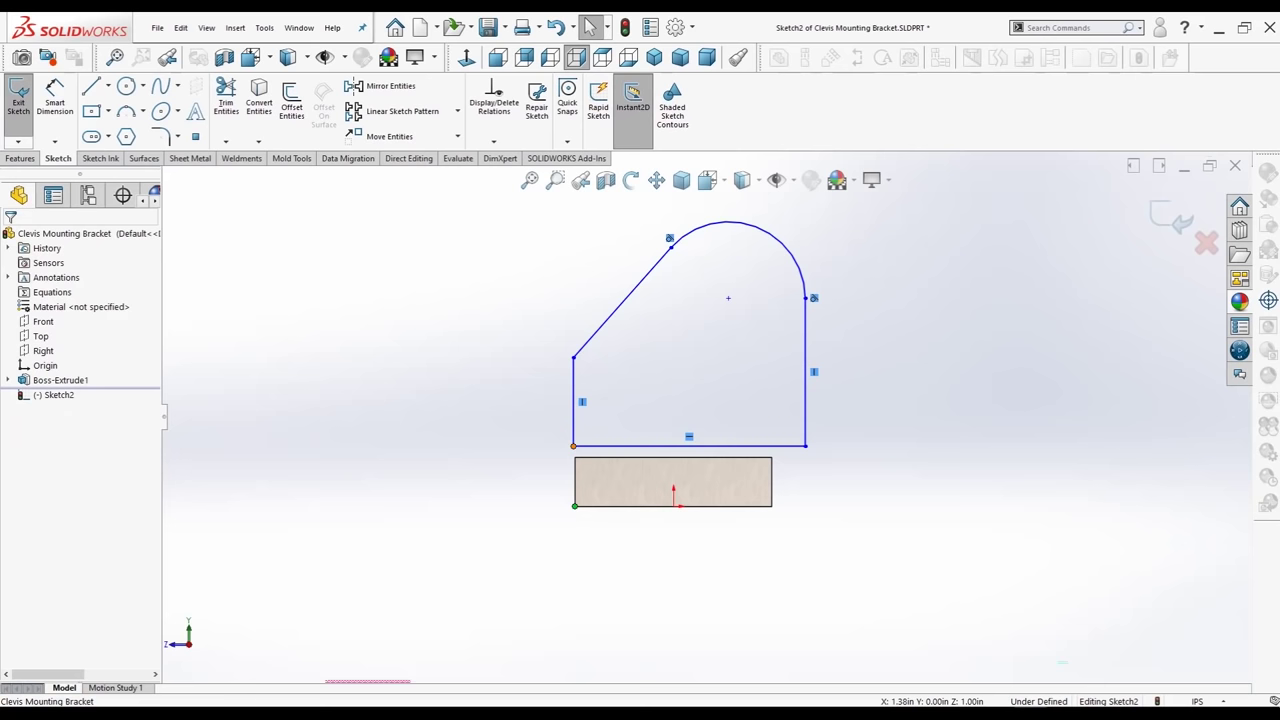
pyautogui.click(573, 446)
pyautogui.keyDown('ctrl'); pyautogui.click(574, 506); pyautogui.keyUp('ctrl')
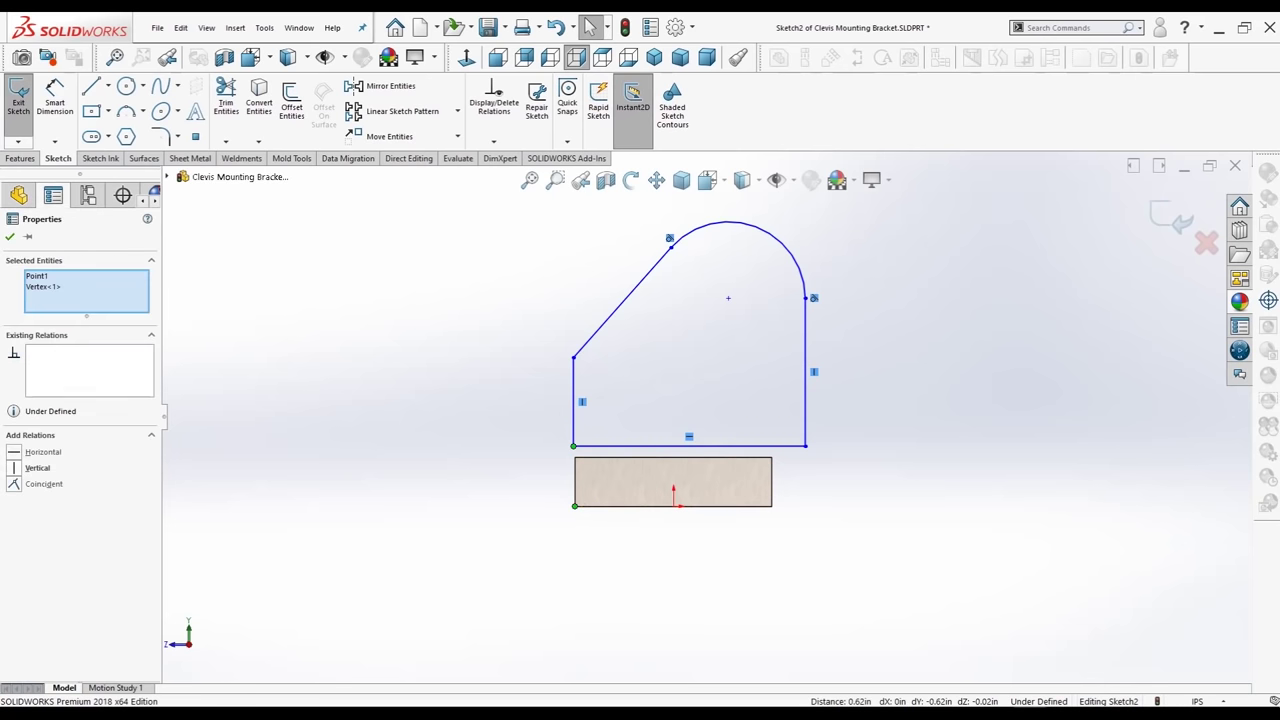
pyautogui.click(43, 483)
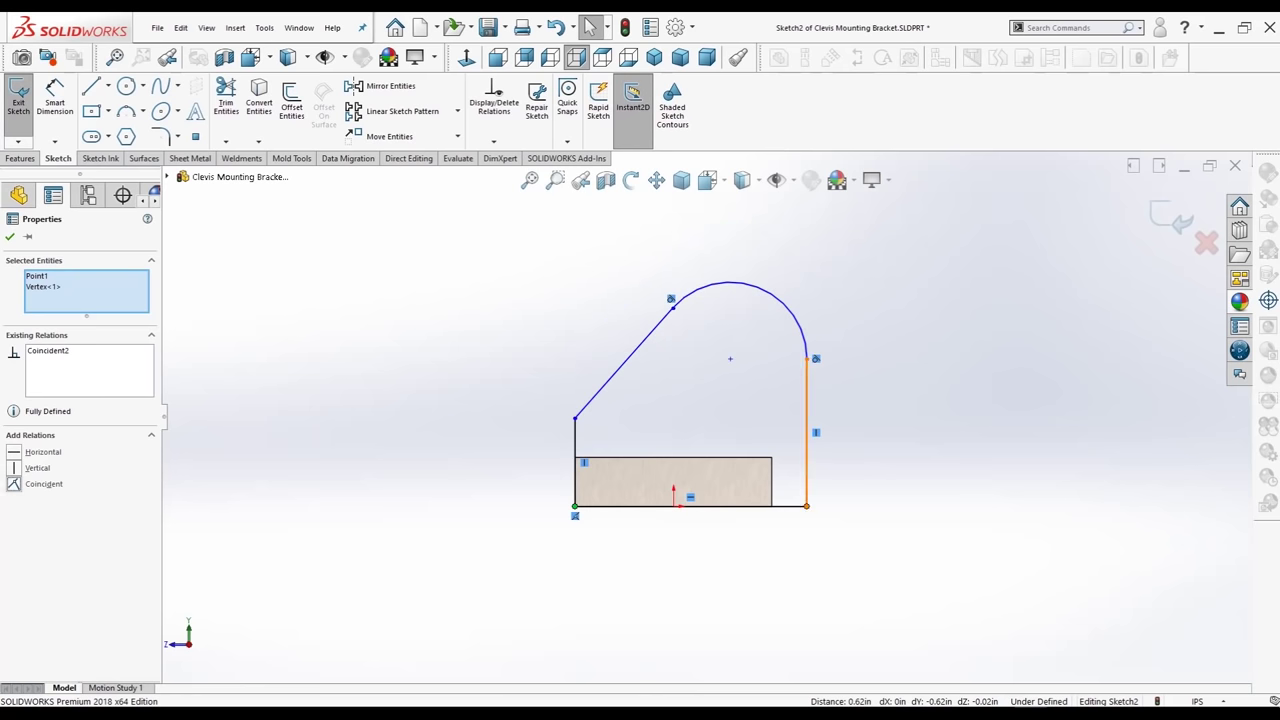
# Make the right line's lower endpoint coincident with the plate's bottom-right corner
pyautogui.click(772, 506)
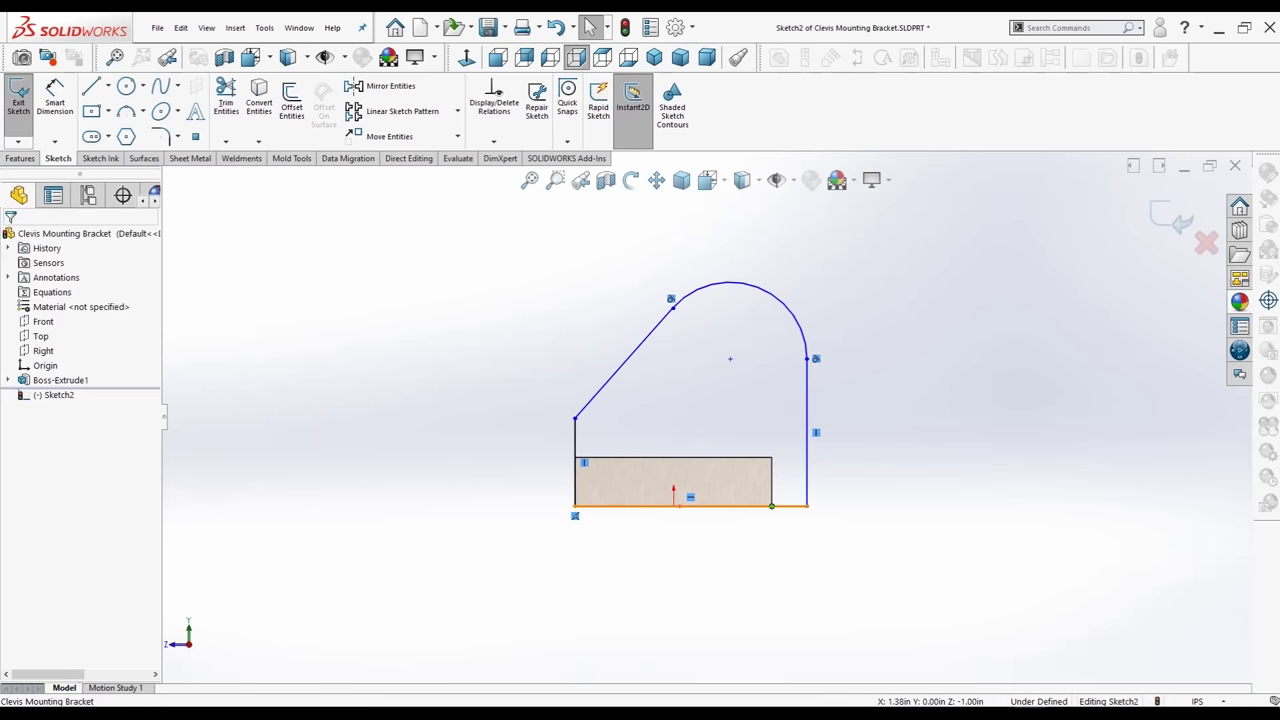
pyautogui.click(806, 506)
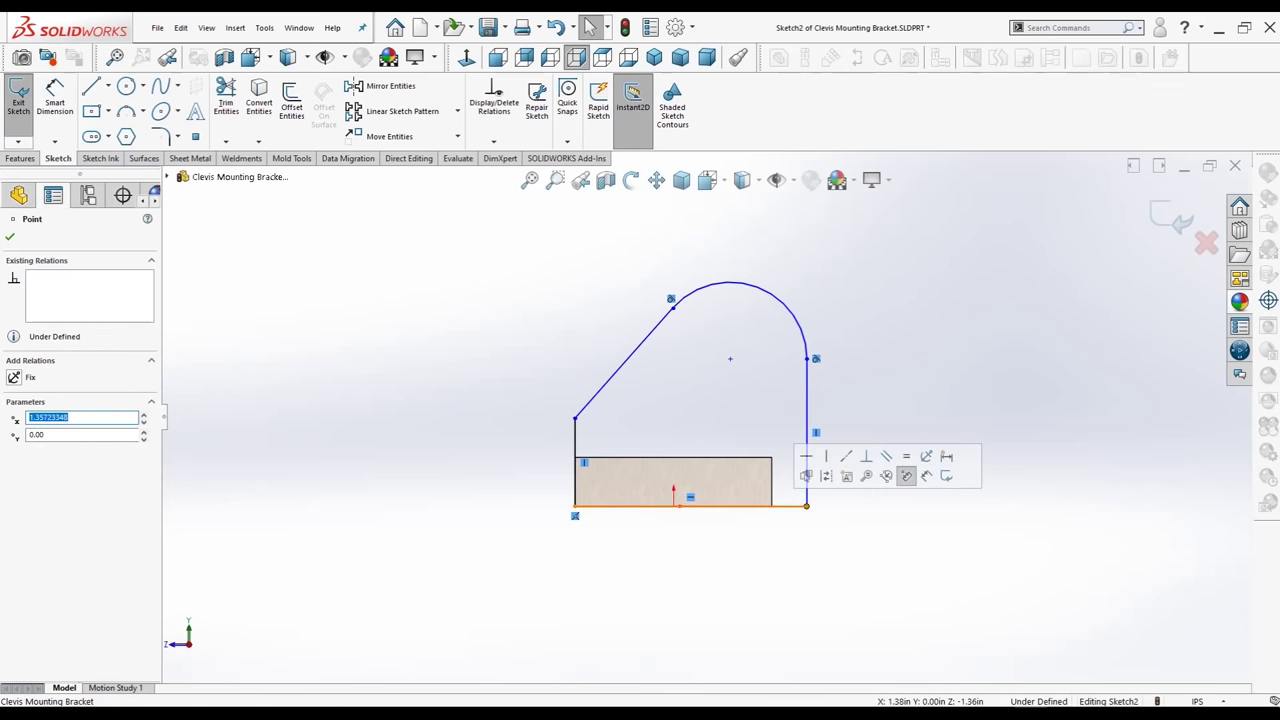
pyautogui.press('Escape')
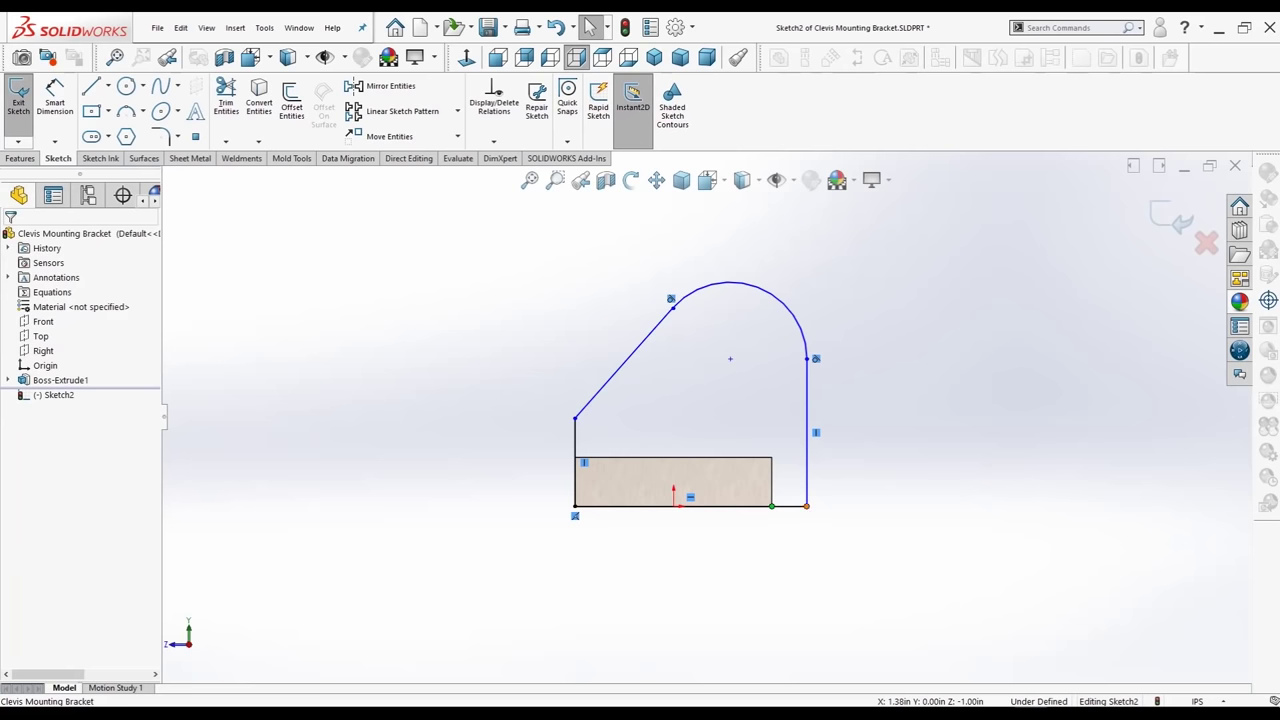
pyautogui.click(772, 506)
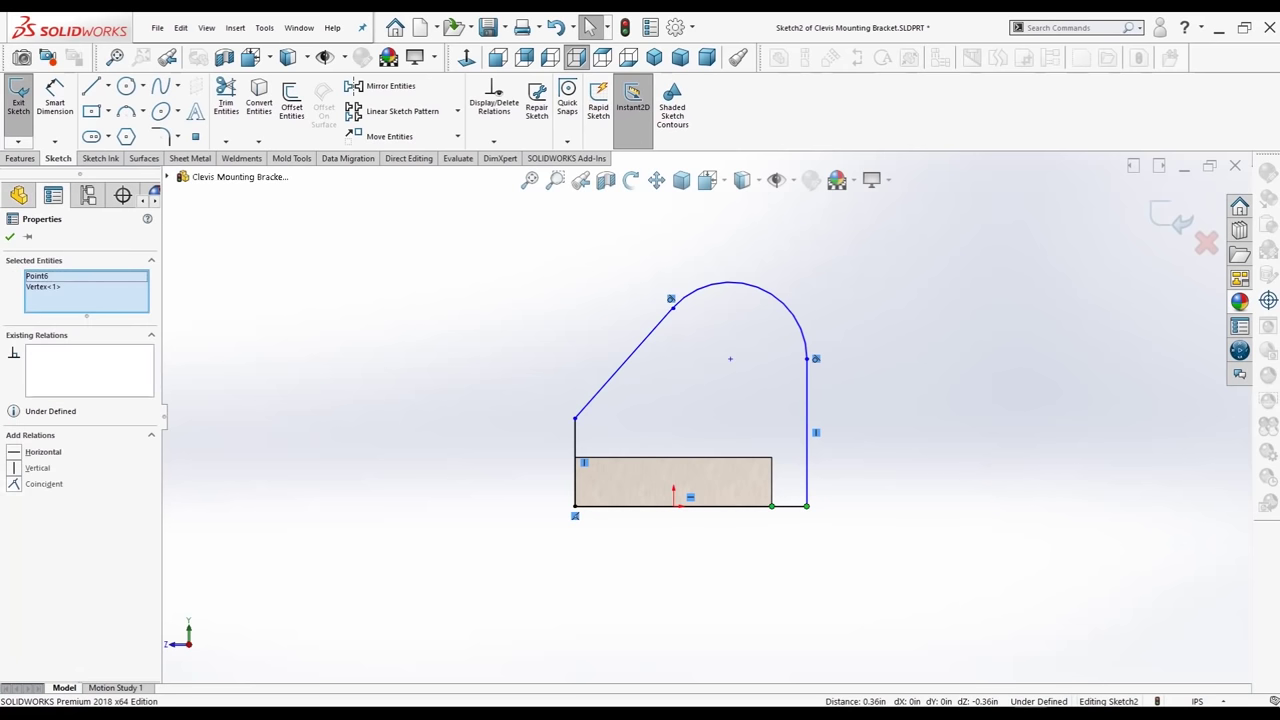
pyautogui.click(43, 484)
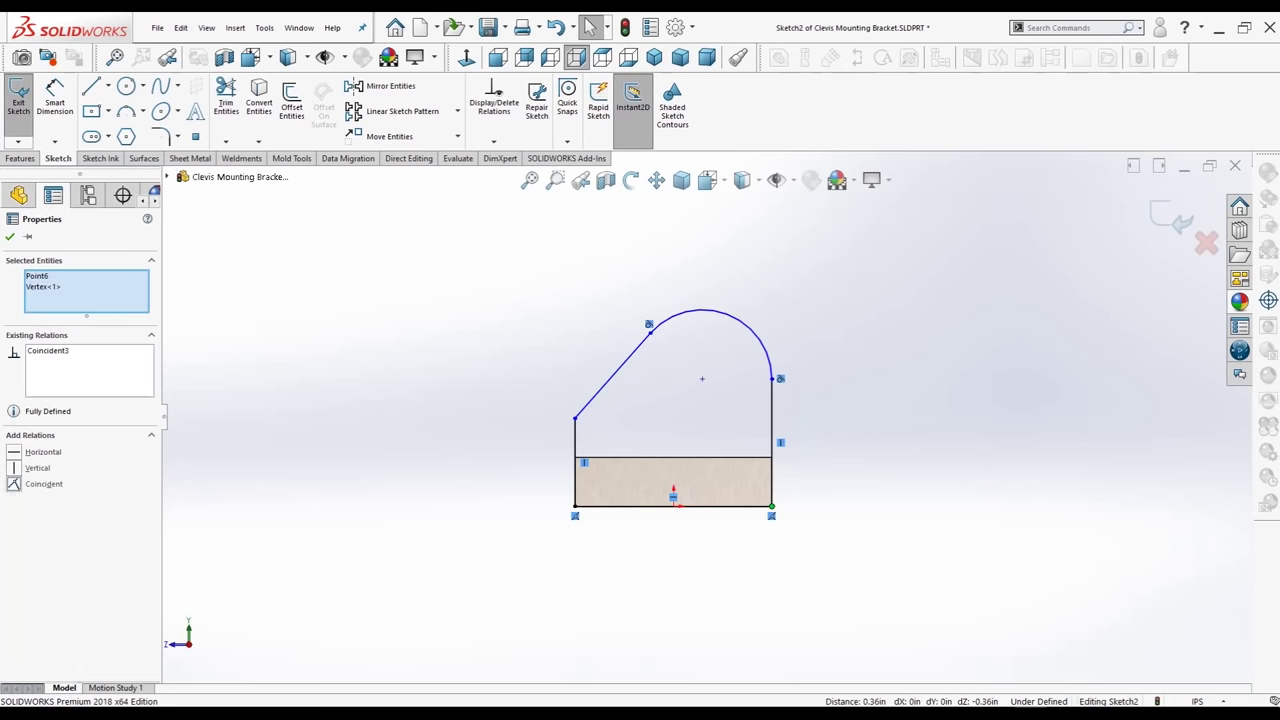
pyautogui.press('Escape')
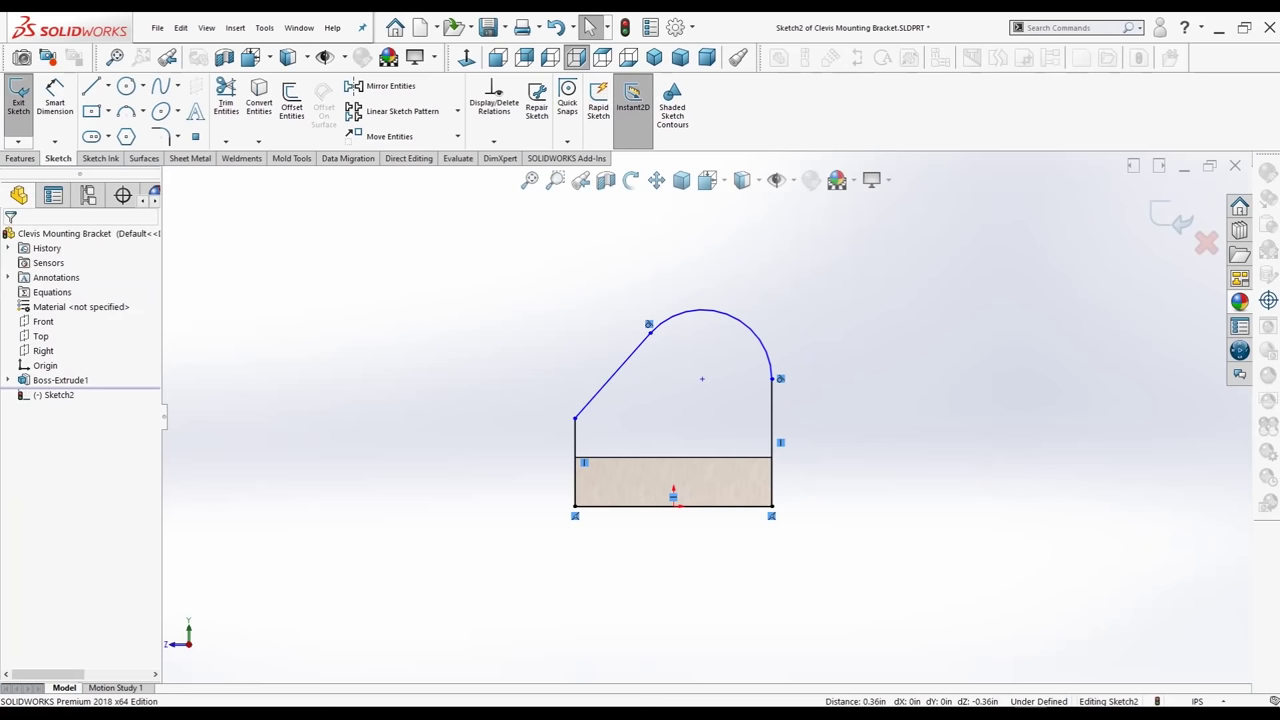
# Dimension the lug's right vertical edge to 2.25 in tall
pyautogui.click(55, 100)
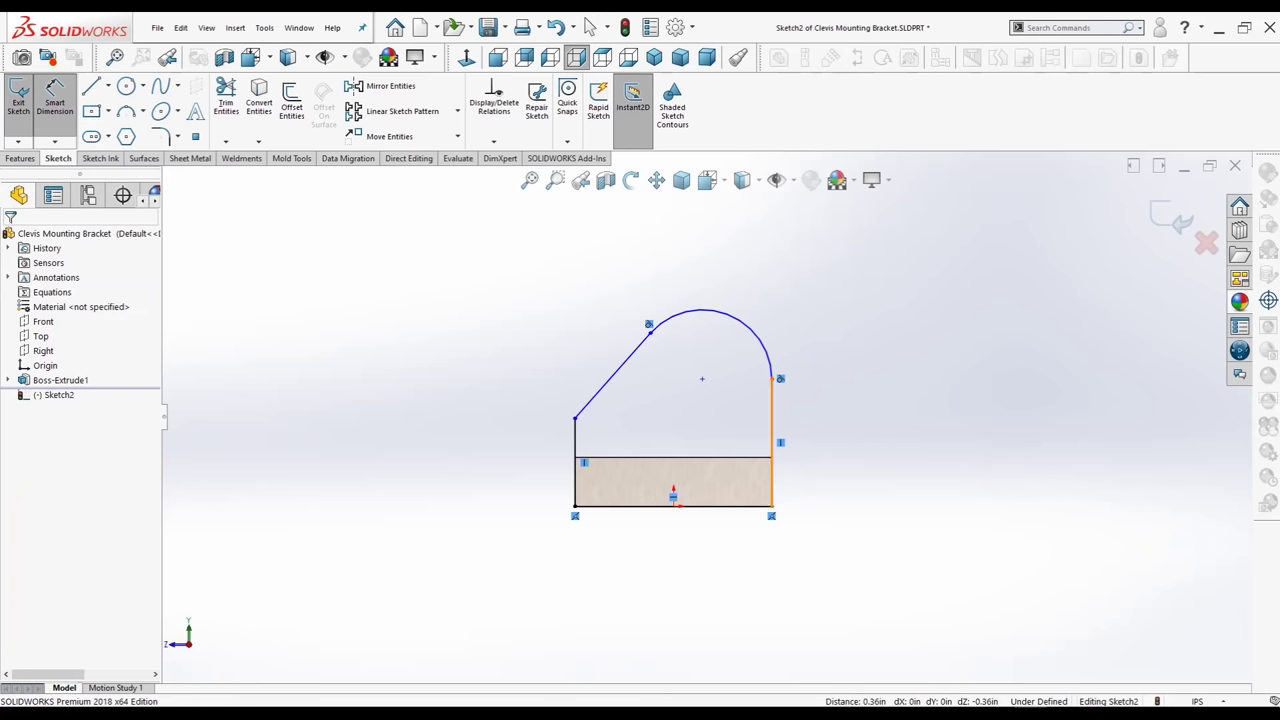
pyautogui.click(771, 441)
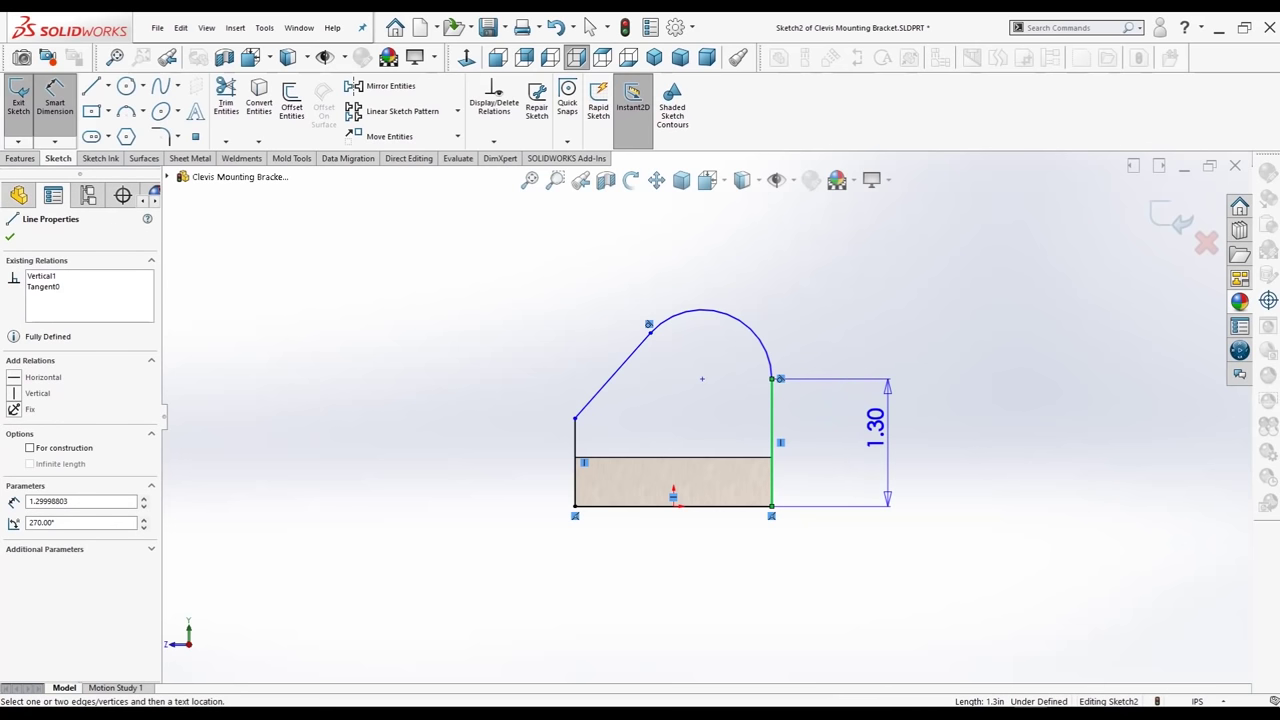
pyautogui.click(880, 425)
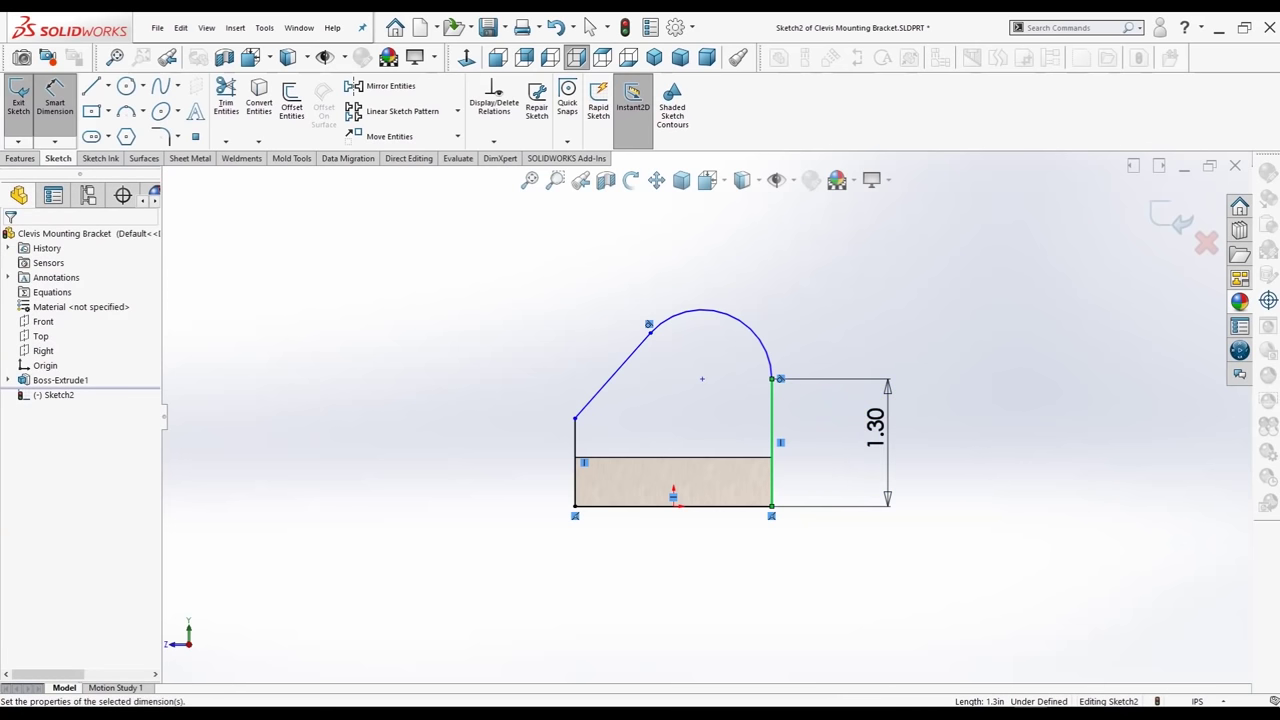
pyautogui.write('=')
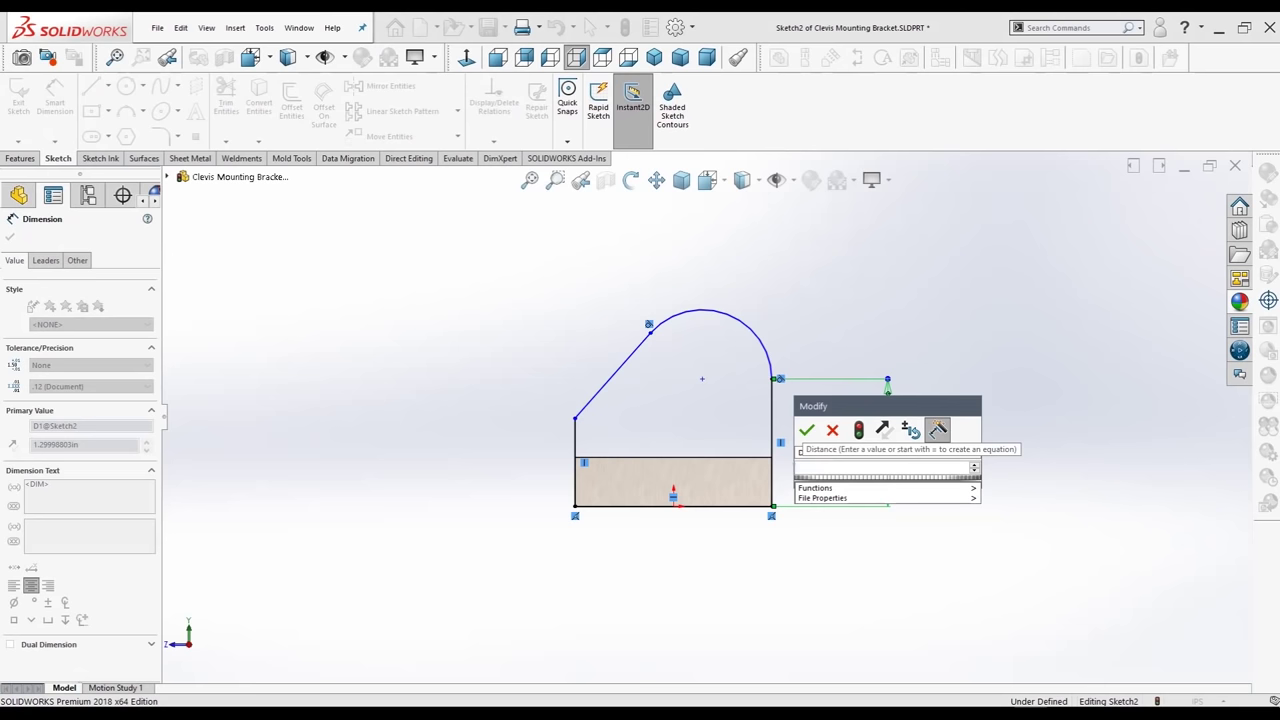
pyautogui.write('2.250')
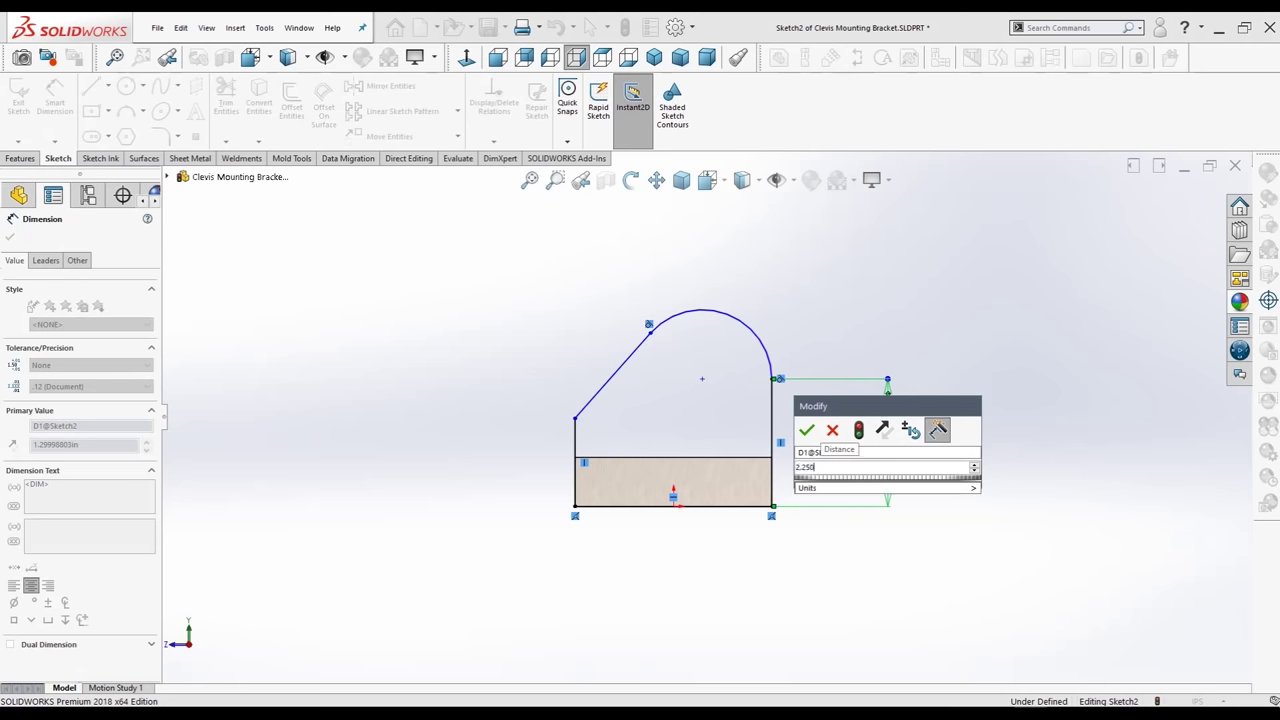
pyautogui.press('Return')
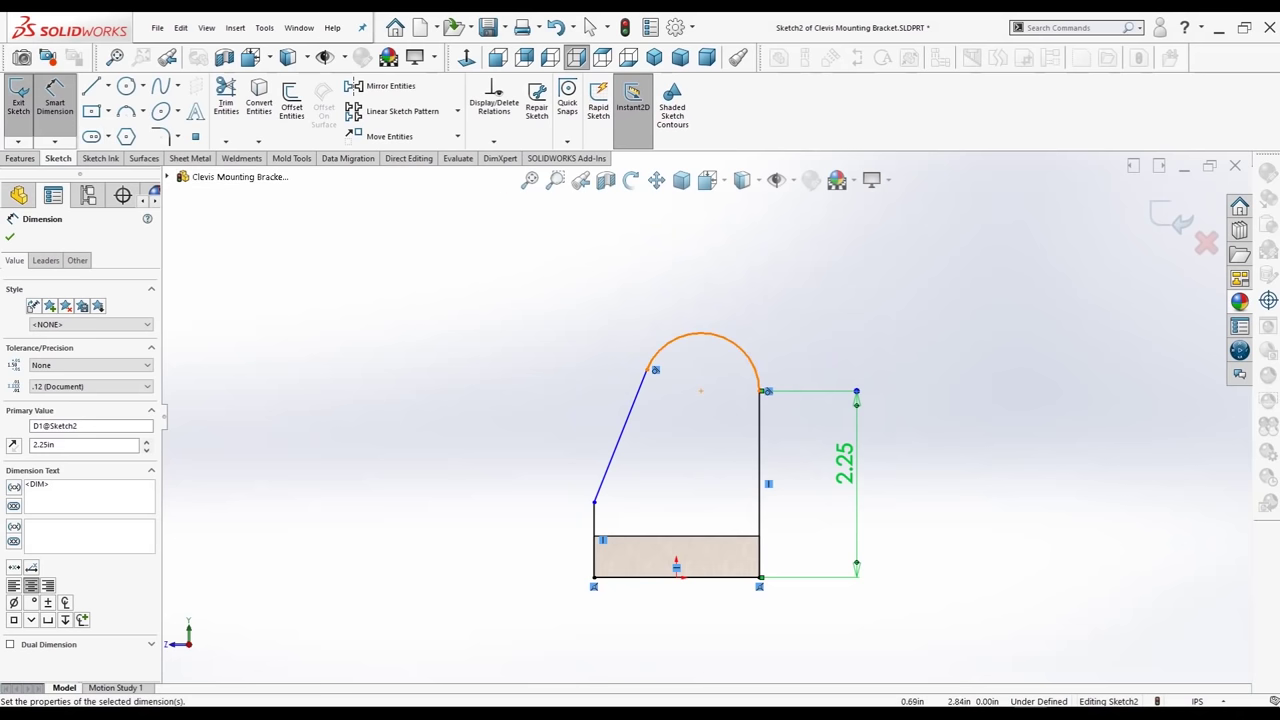
# Add a radius dimension to the top arc, entering .7
pyautogui.click(700, 333)
pyautogui.click(800, 272)
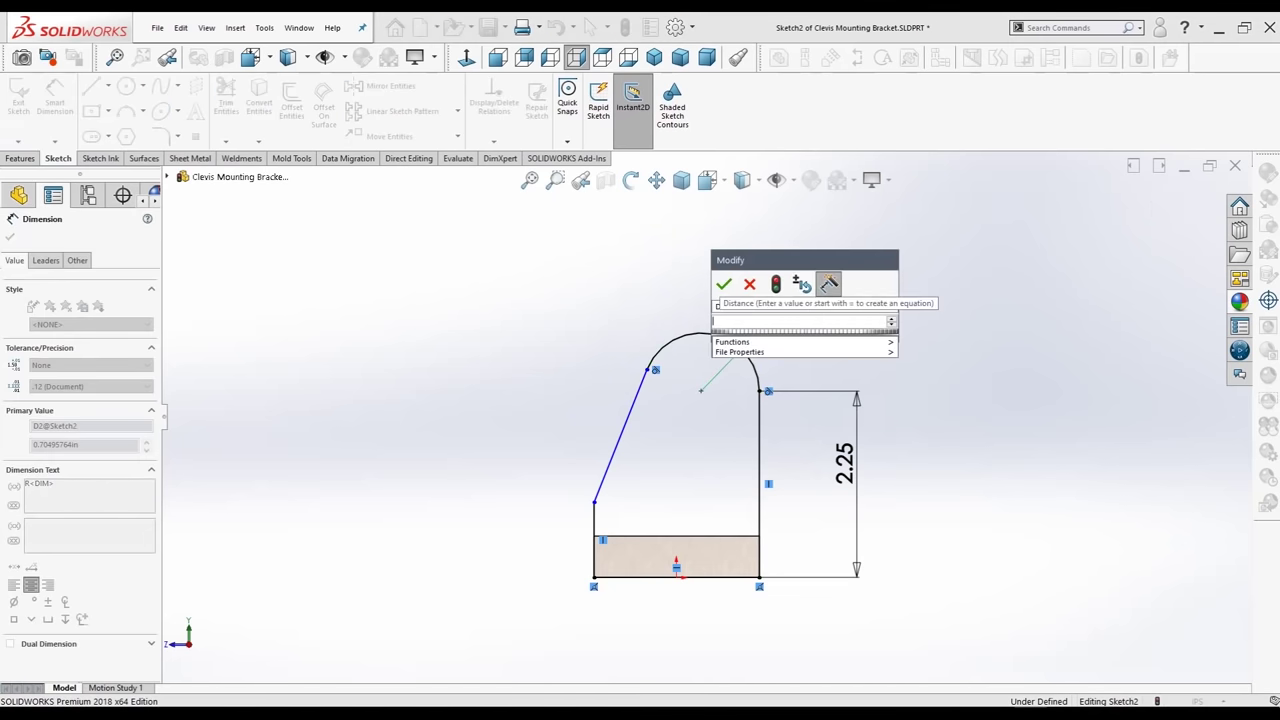
pyautogui.write('.7')
pyautogui.press('Return')
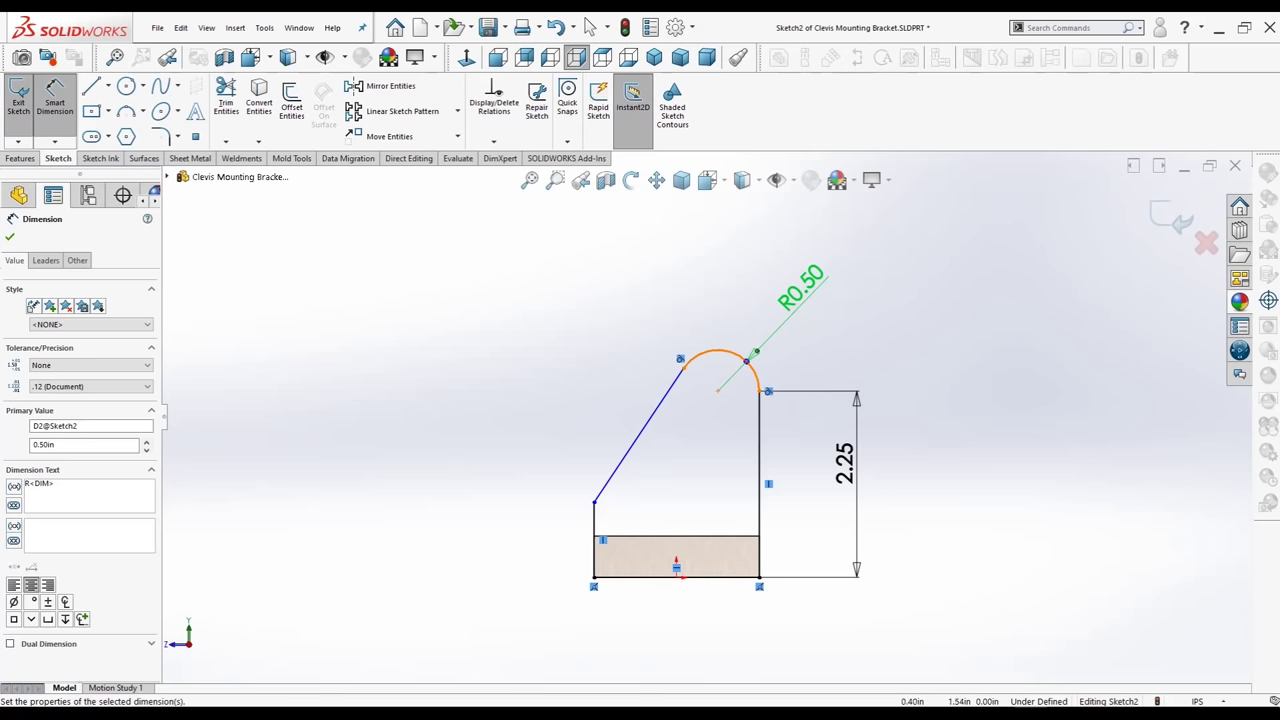
pyautogui.click(10, 236)
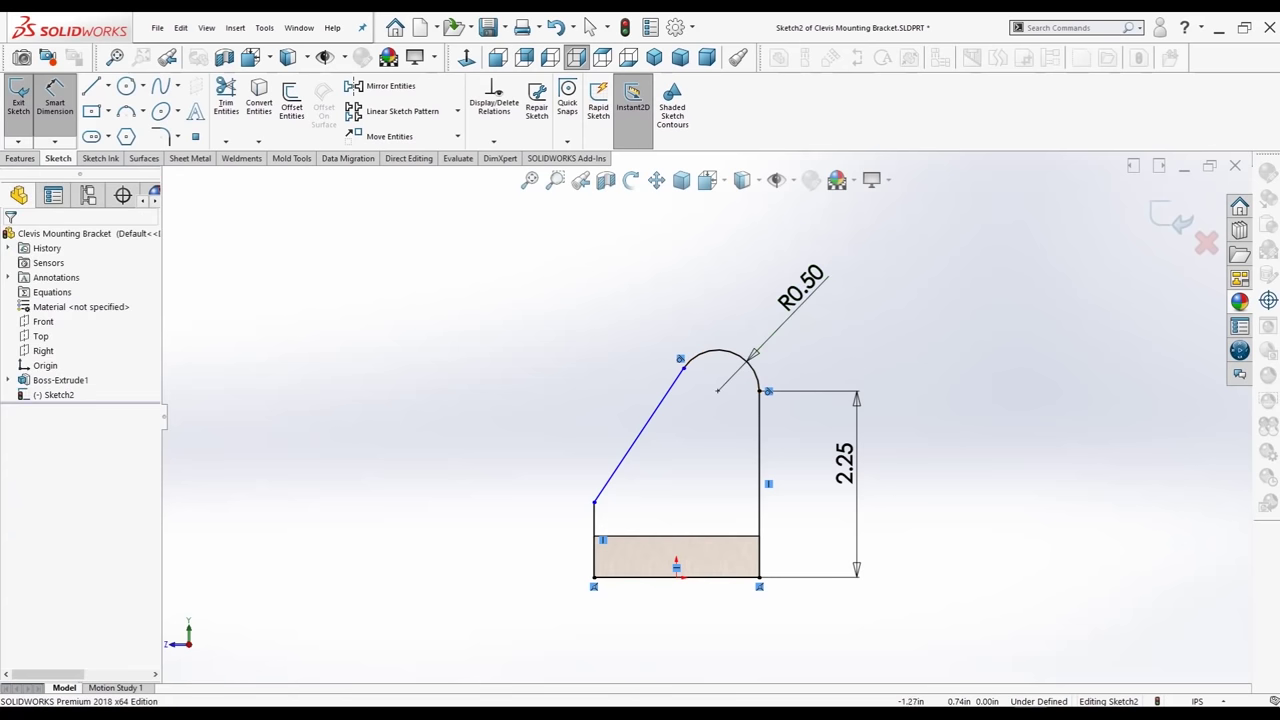
# Make the slanted line's lower endpoint coincident with the plate's top-left corner, fully defining Sketch2
pyautogui.click(594, 502)
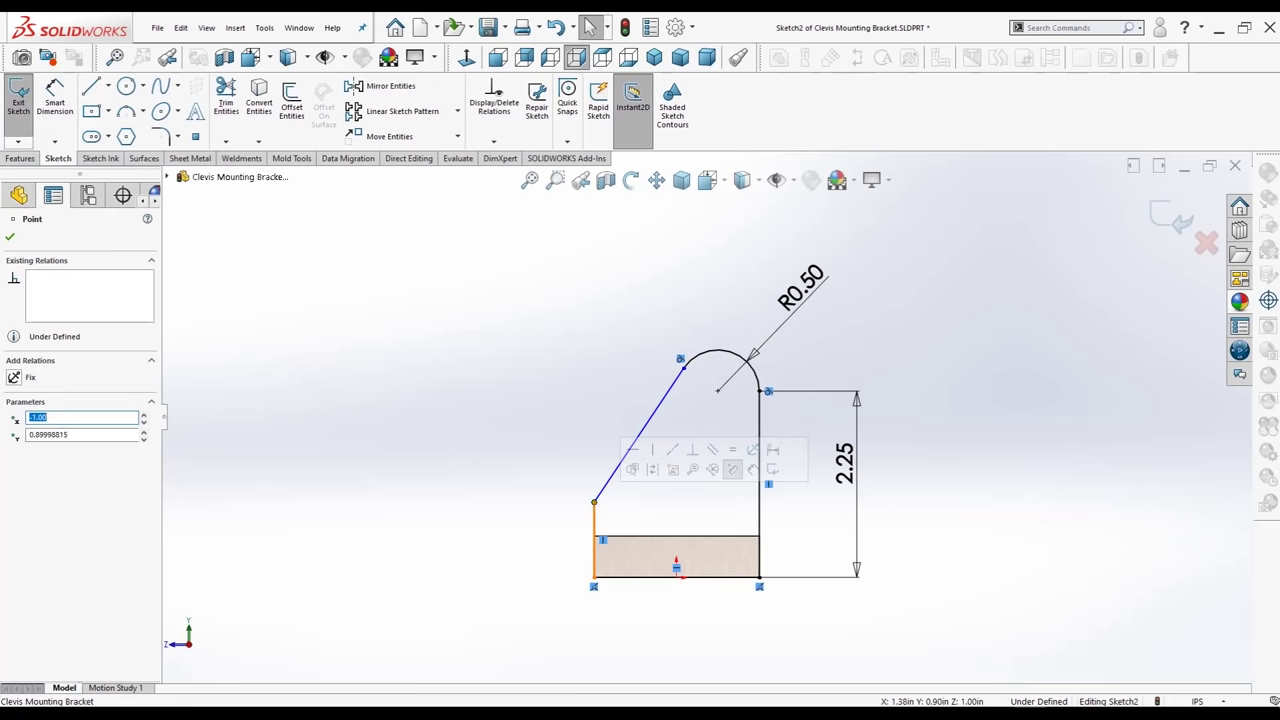
pyautogui.press('Escape')
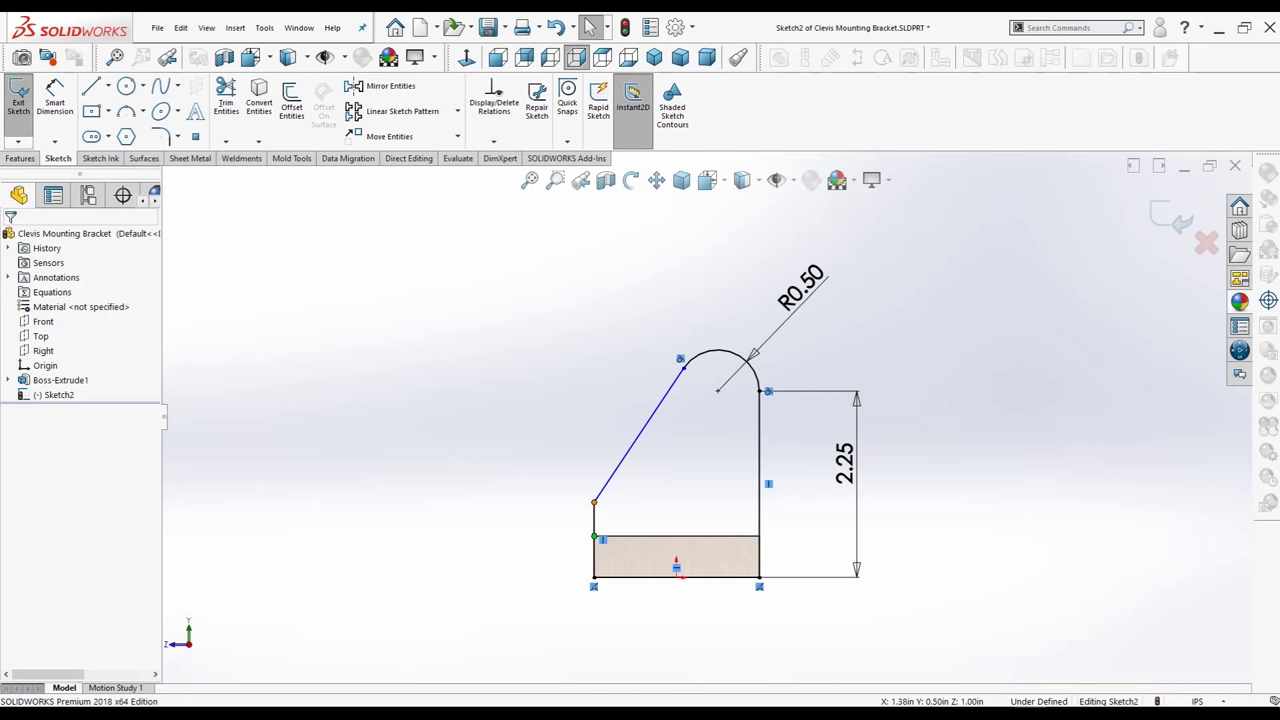
pyautogui.keyDown('ctrl'); pyautogui.click(594, 537); pyautogui.keyUp('ctrl')
pyautogui.click(40, 483)
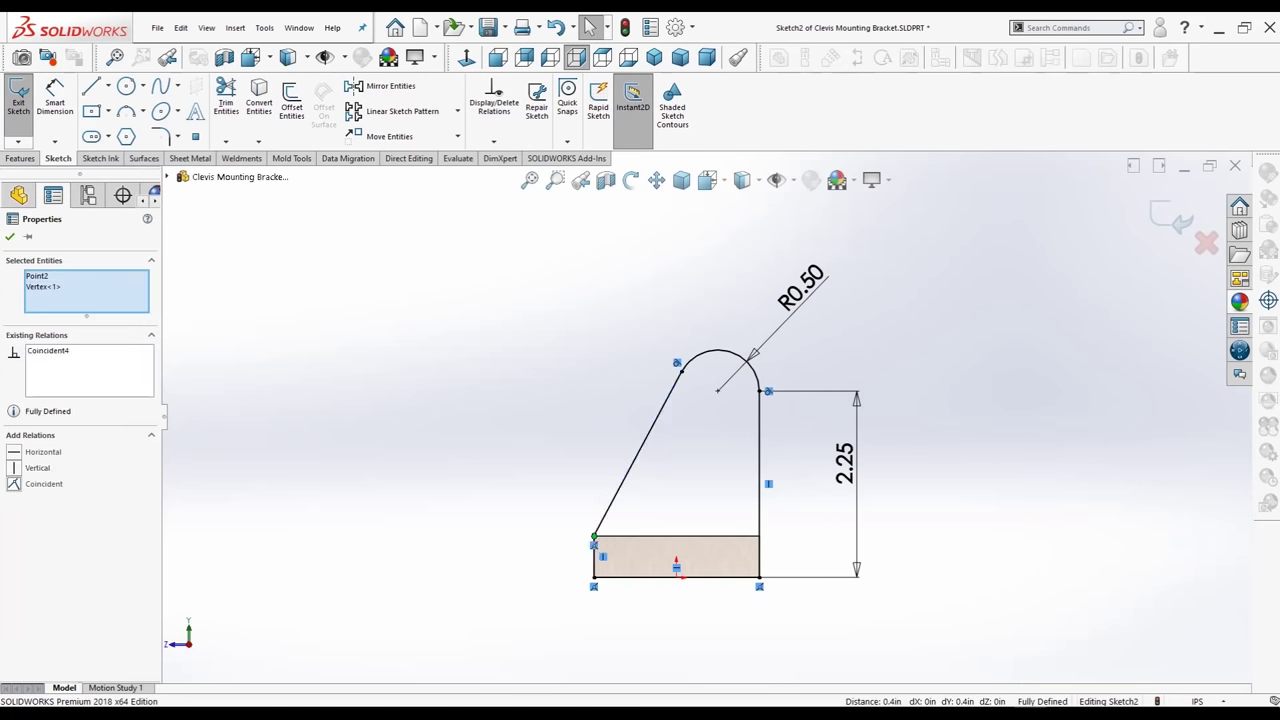
pyautogui.click(10, 236)
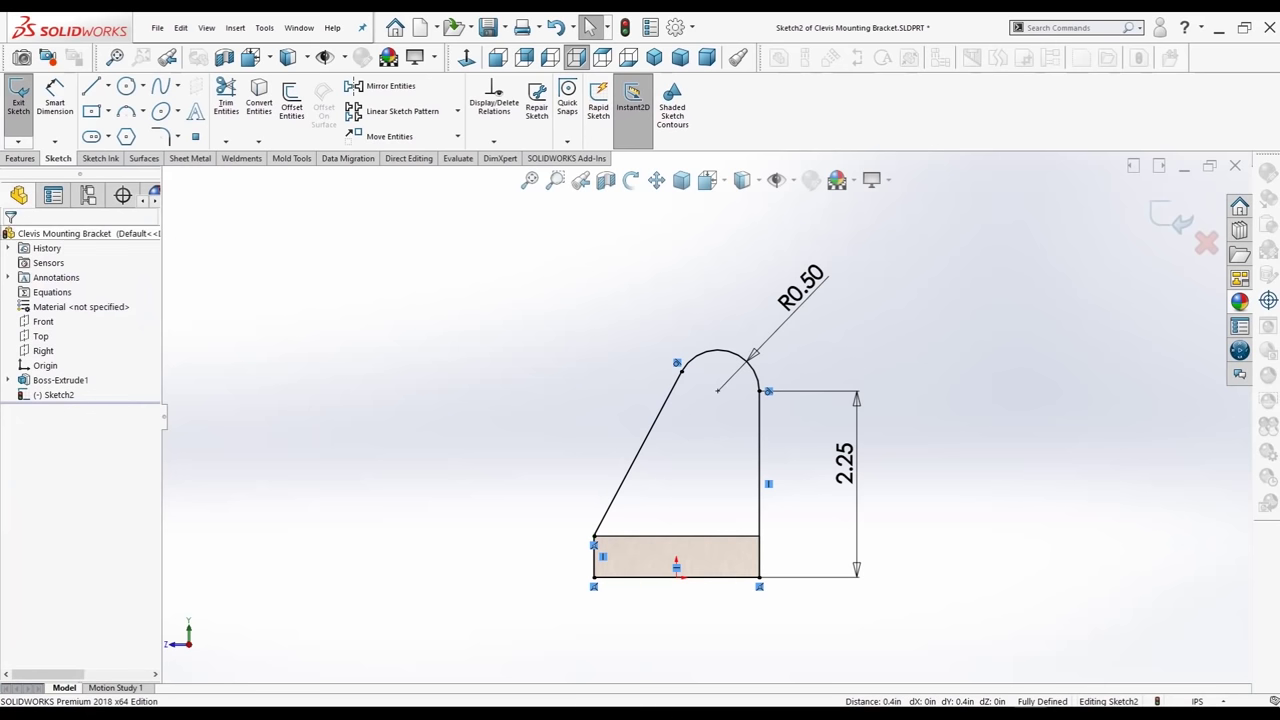
pyautogui.click(126, 86)
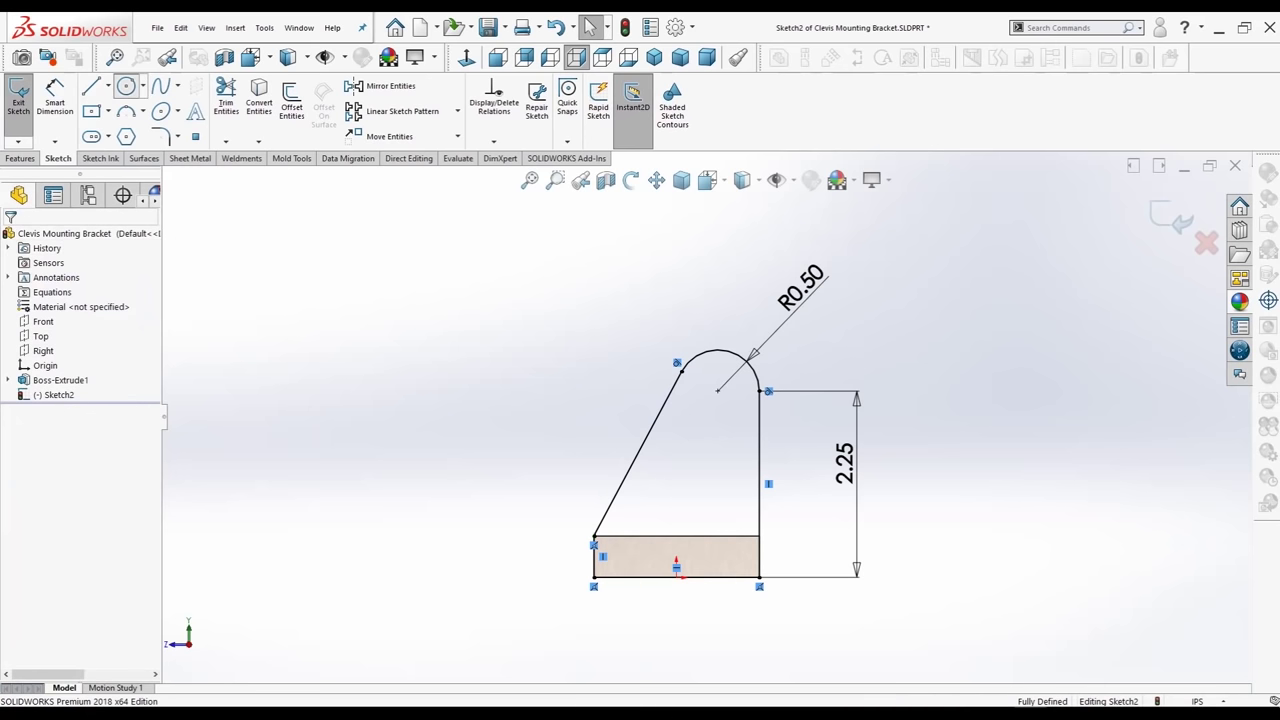
# Draw a 0.50 in diameter circle centred on the top arc's centre point
pyautogui.click(718, 390)
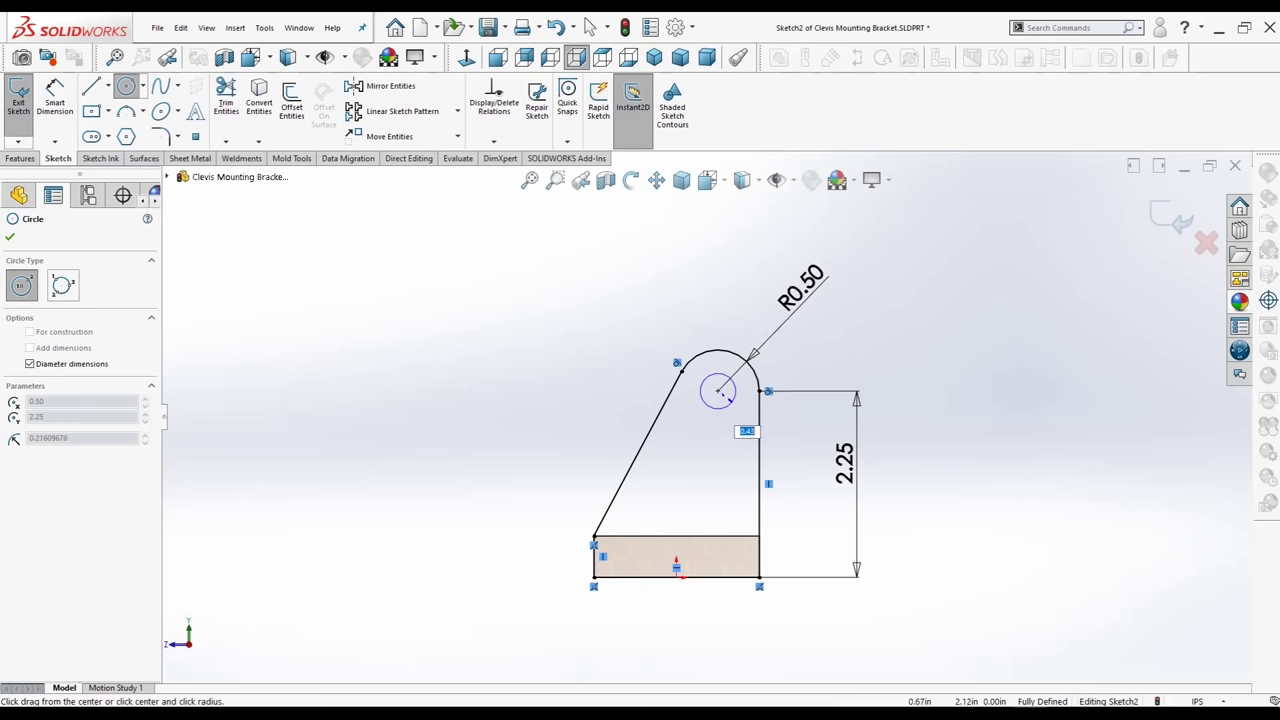
pyautogui.press('BackSpace')
pyautogui.write('.50')
pyautogui.press('Return')
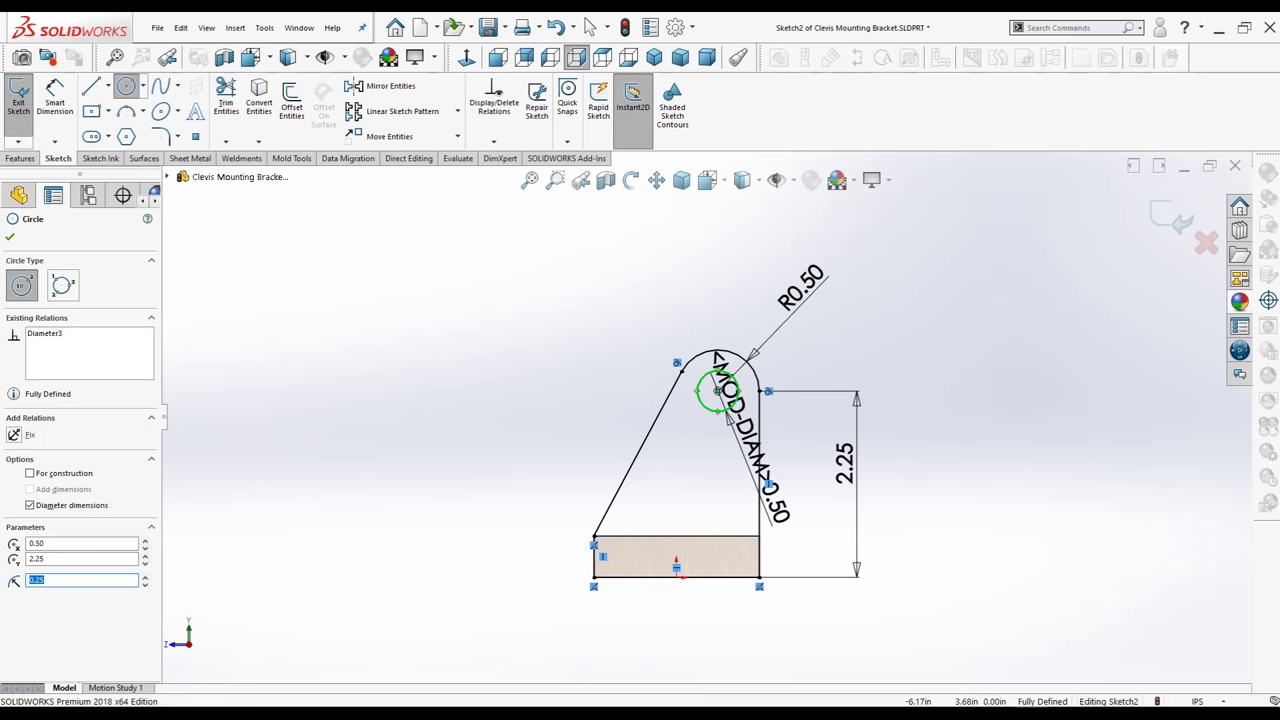
pyautogui.click(10, 236)
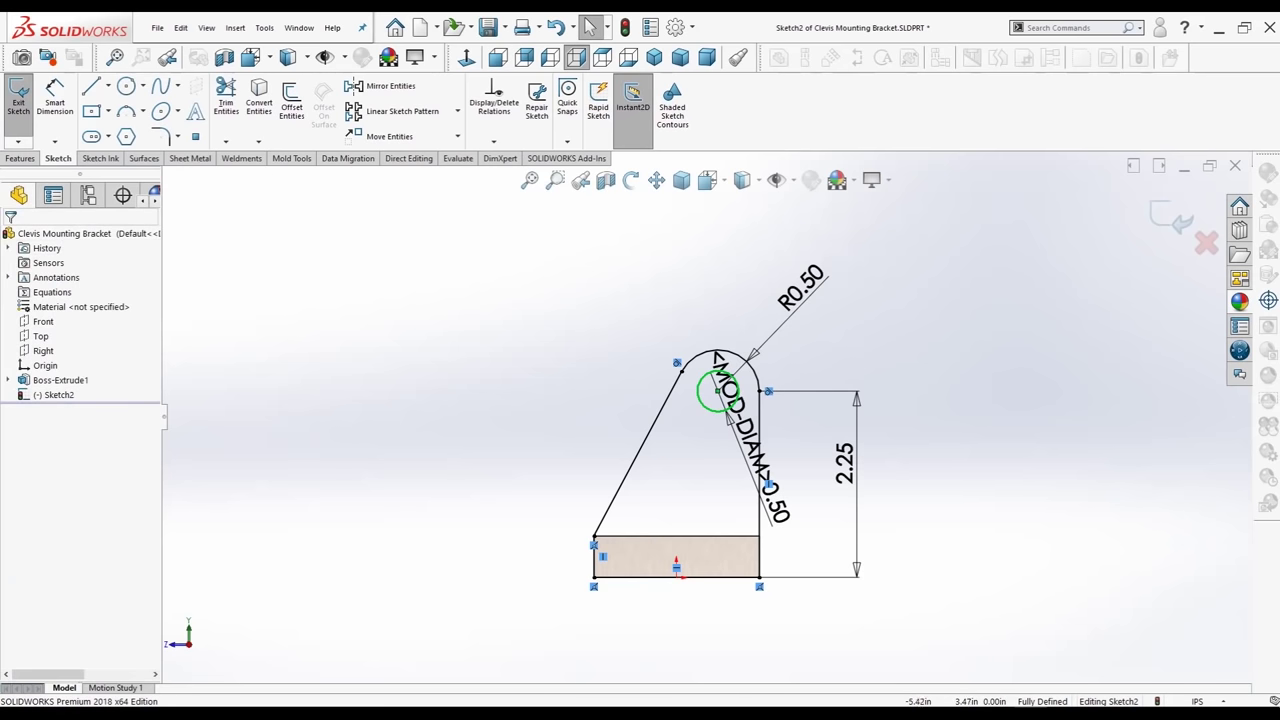
pyautogui.click(20, 158)
# Extrude the lug profile in the reversed direction to a 0.375 in blind depth
pyautogui.click(24, 100)
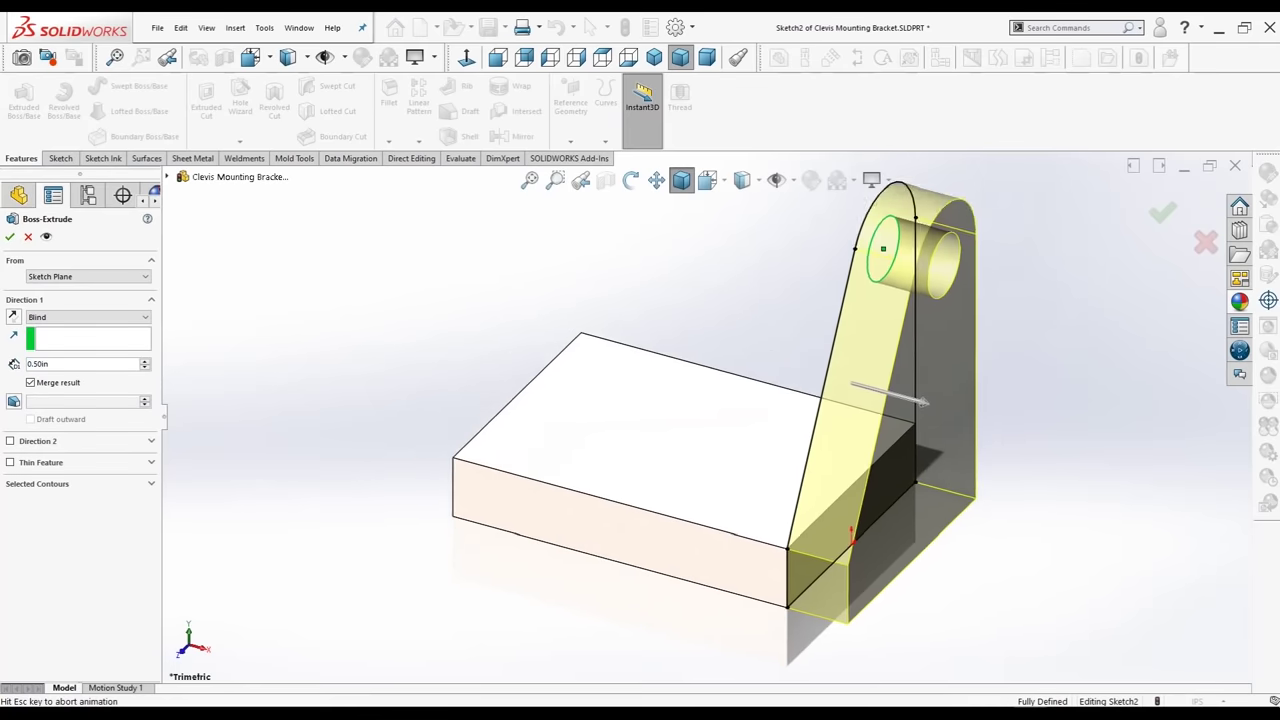
pyautogui.click(13, 316)
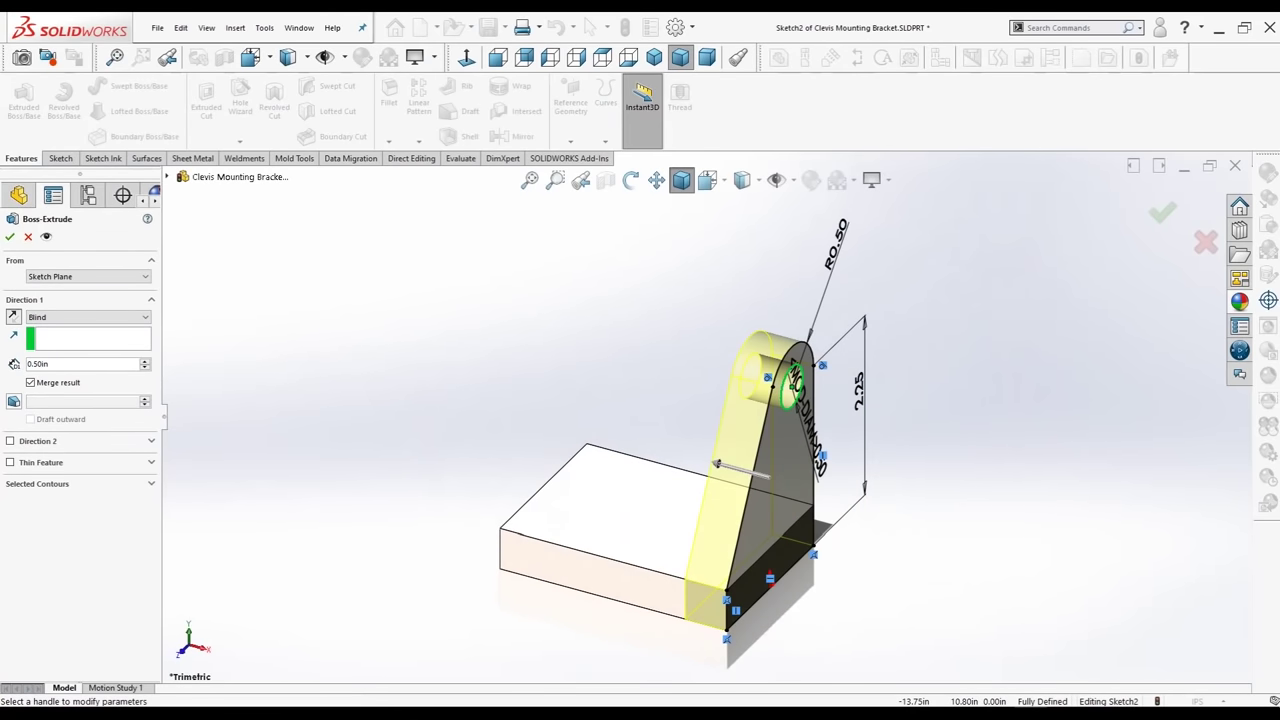
pyautogui.click(50, 363)
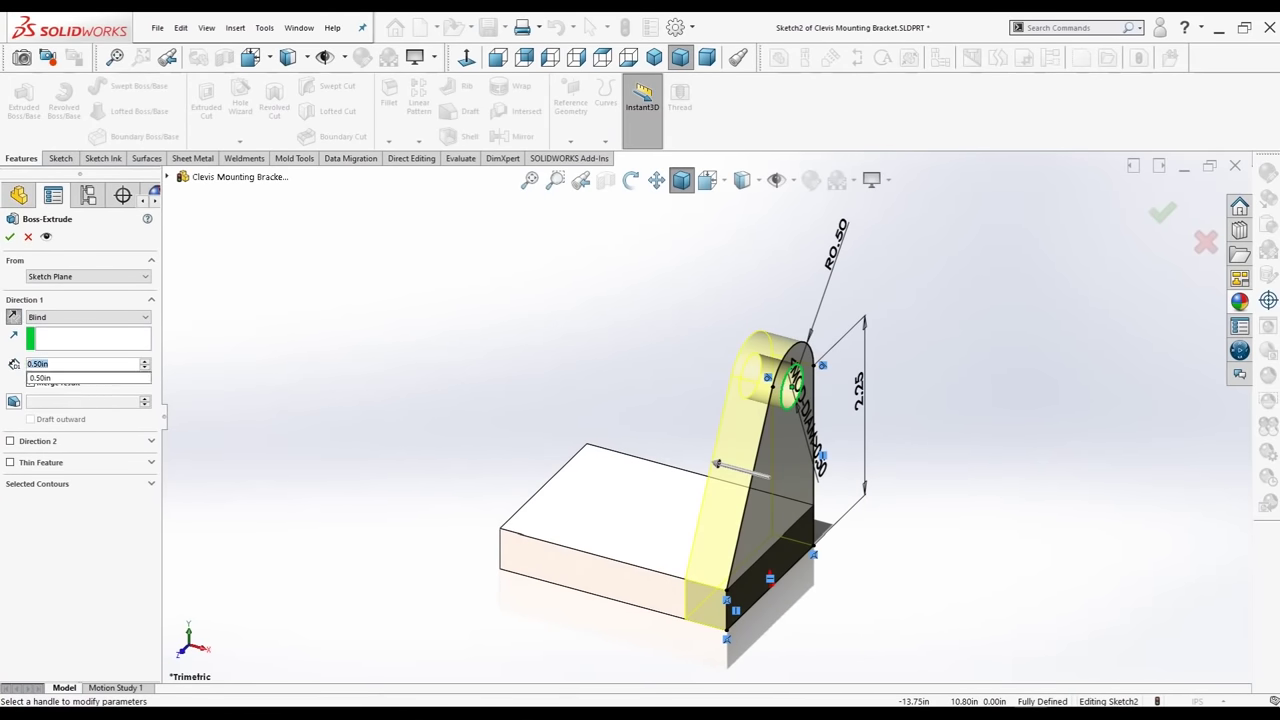
pyautogui.press('BackSpace')
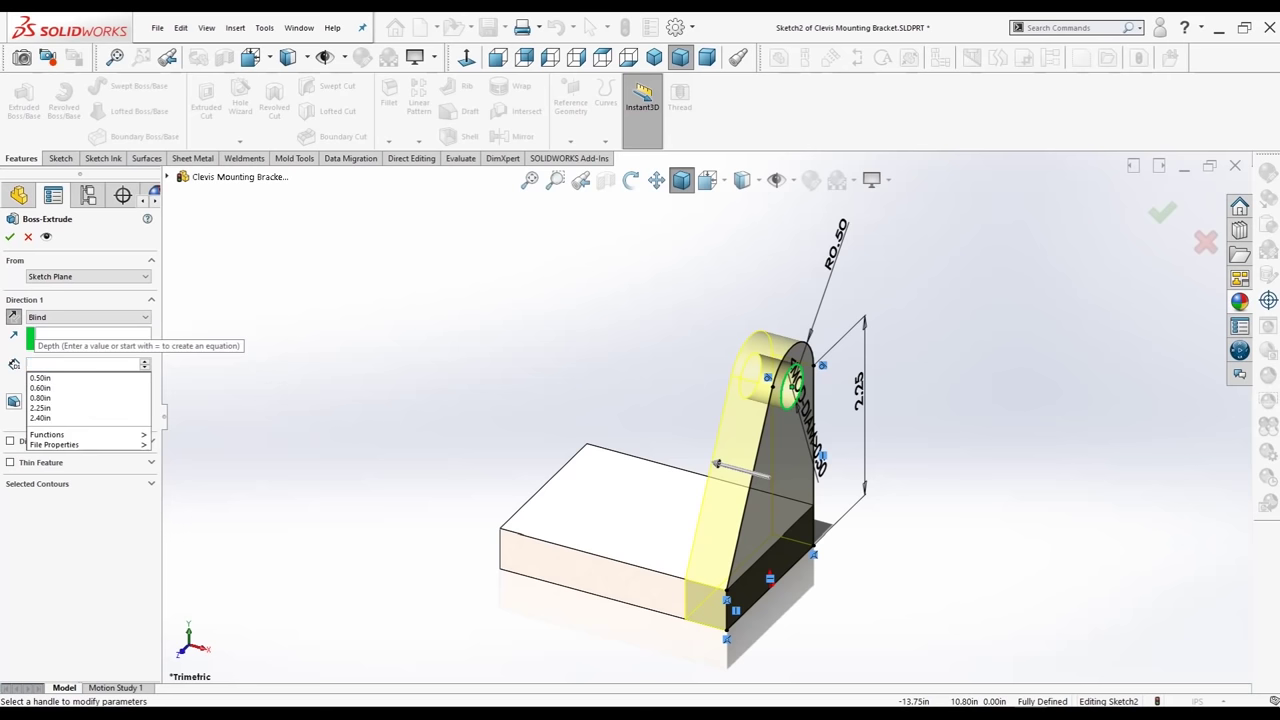
pyautogui.write('.375')
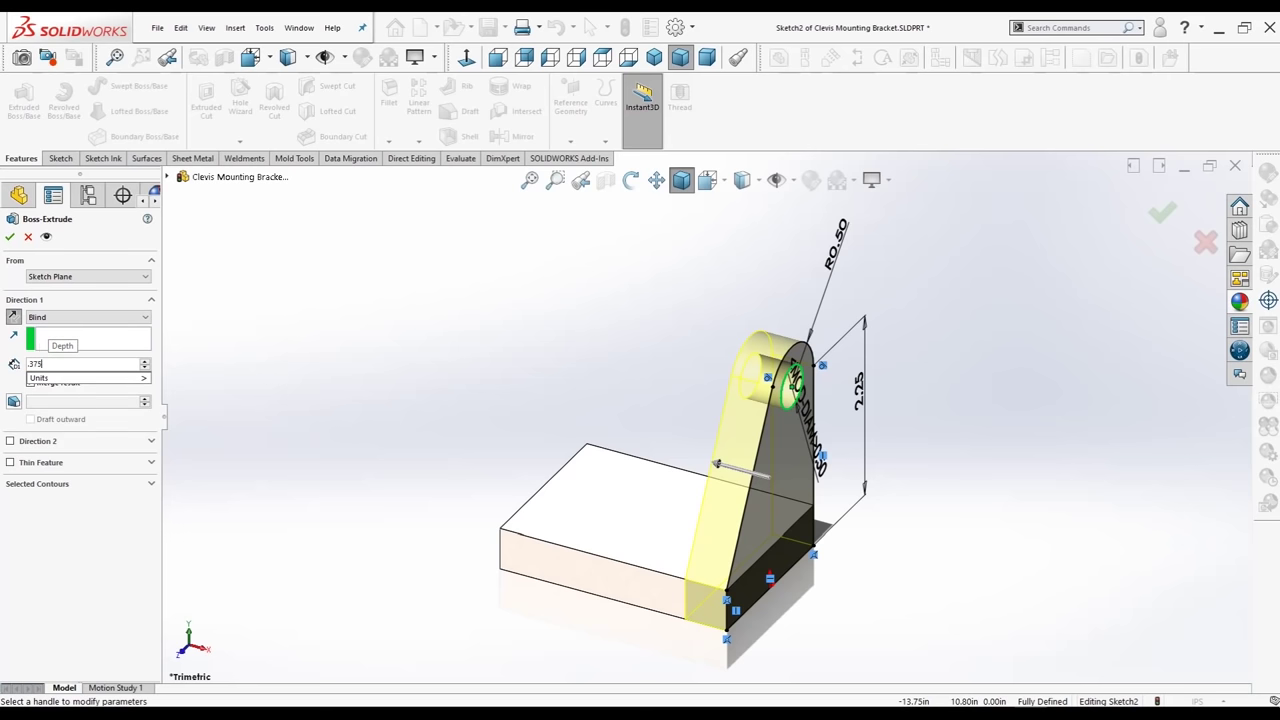
pyautogui.press('Return')
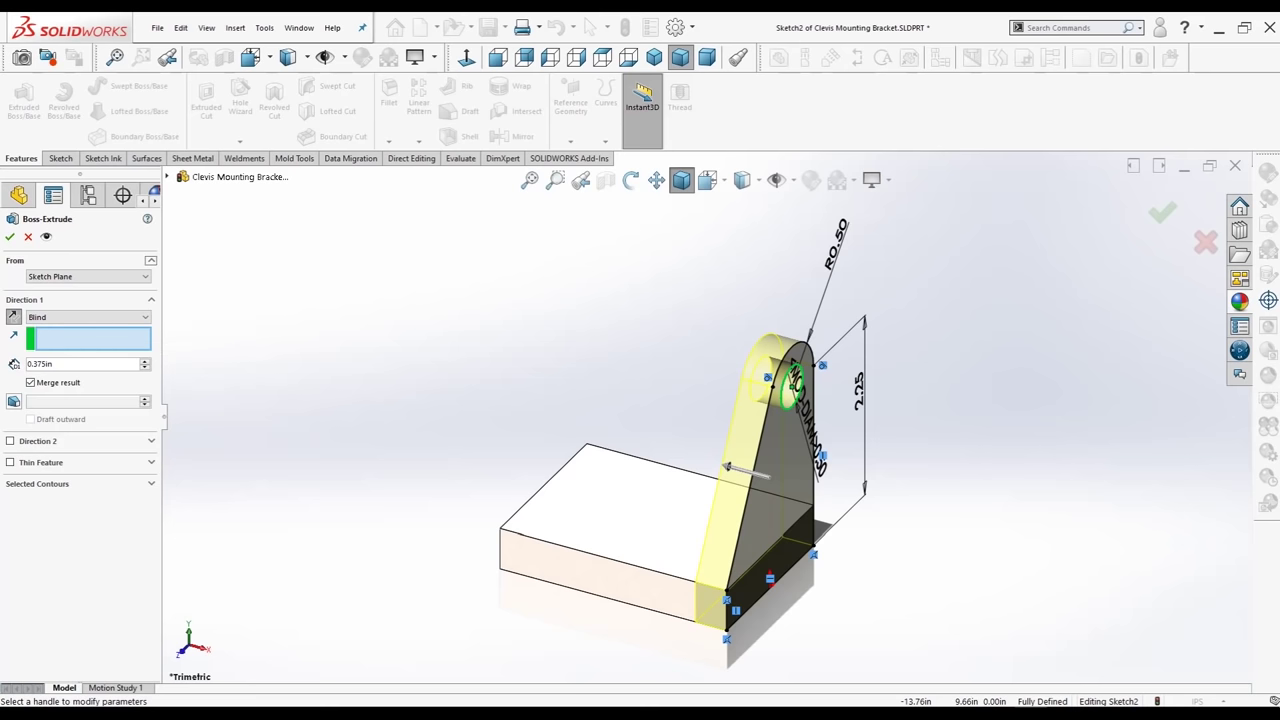
pyautogui.click(9, 236)
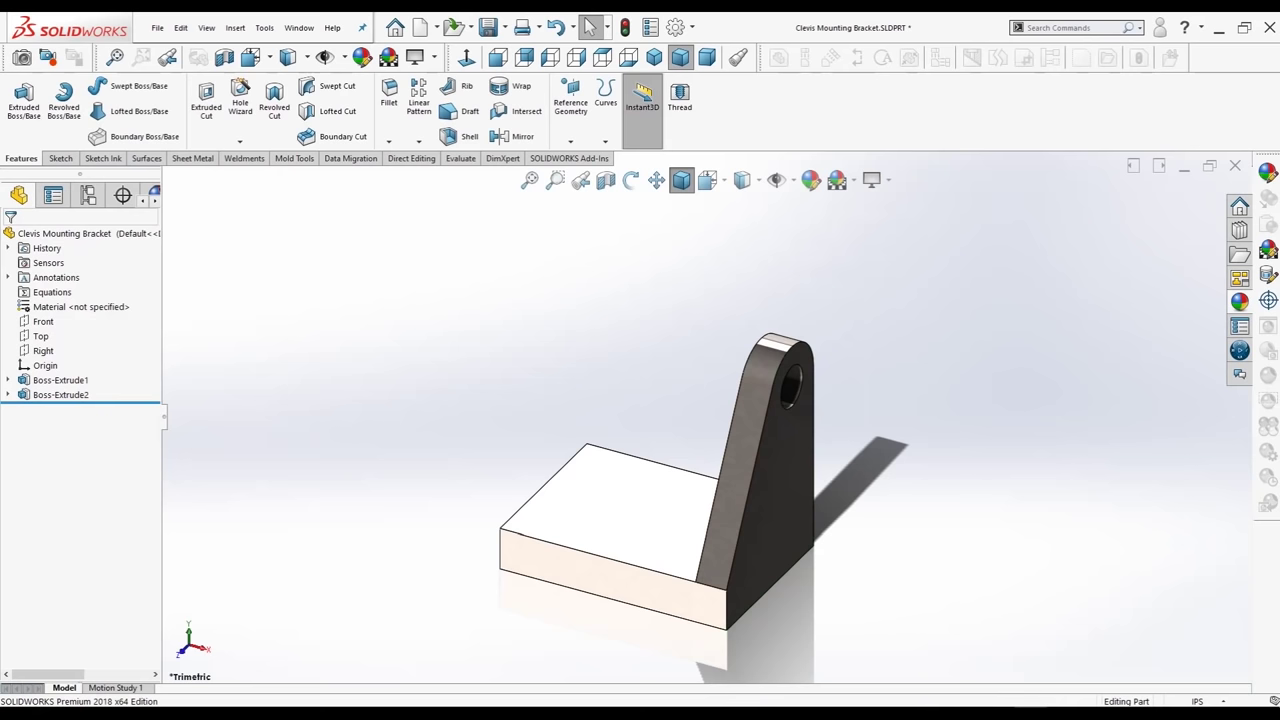
pyautogui.moveTo(700, 450); pyautogui.dragTo(760, 450, button='middle')
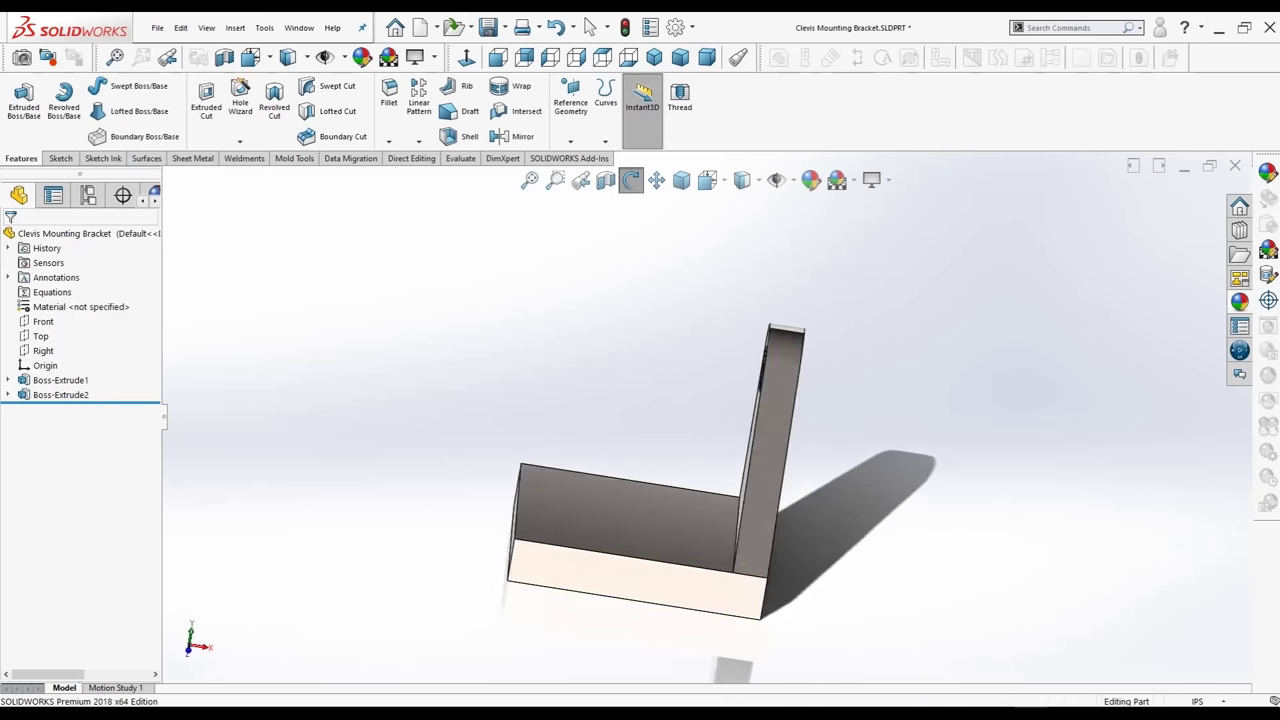
# Mirror Boss-Extrude2 across the Right plane to create the second upright lug
pyautogui.hotkey('ctrl', '7')
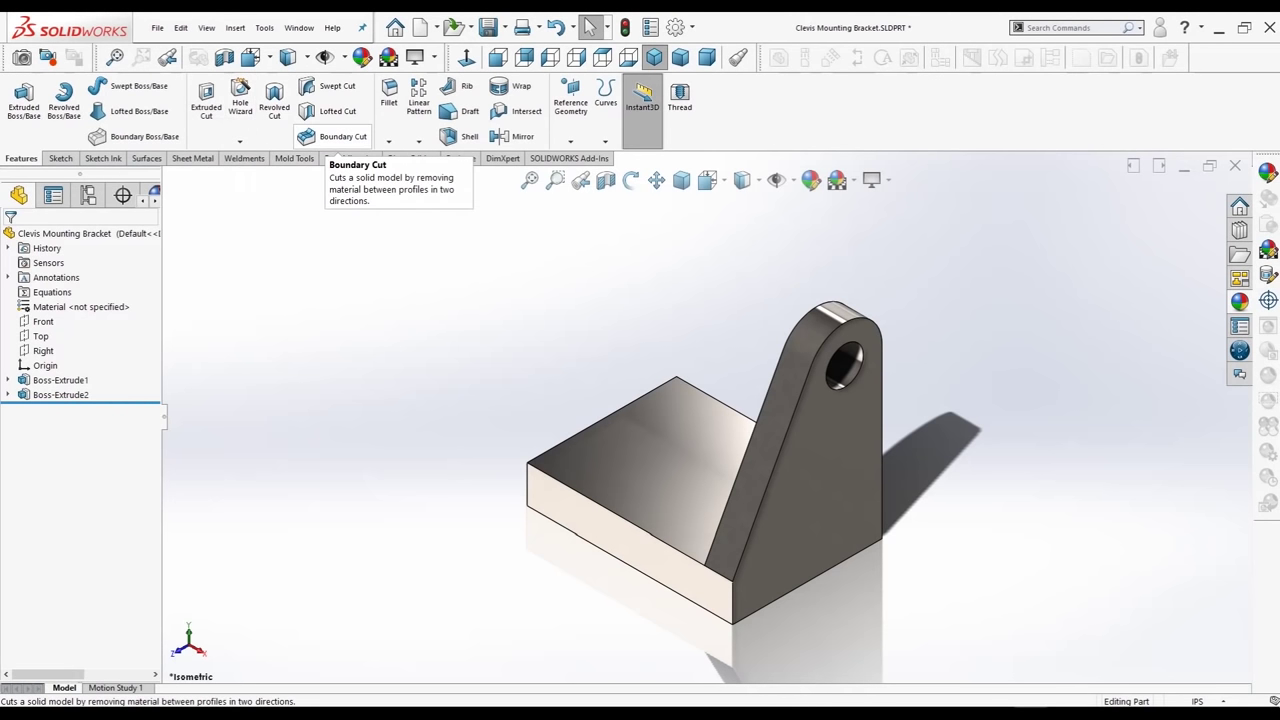
pyautogui.click(515, 136)
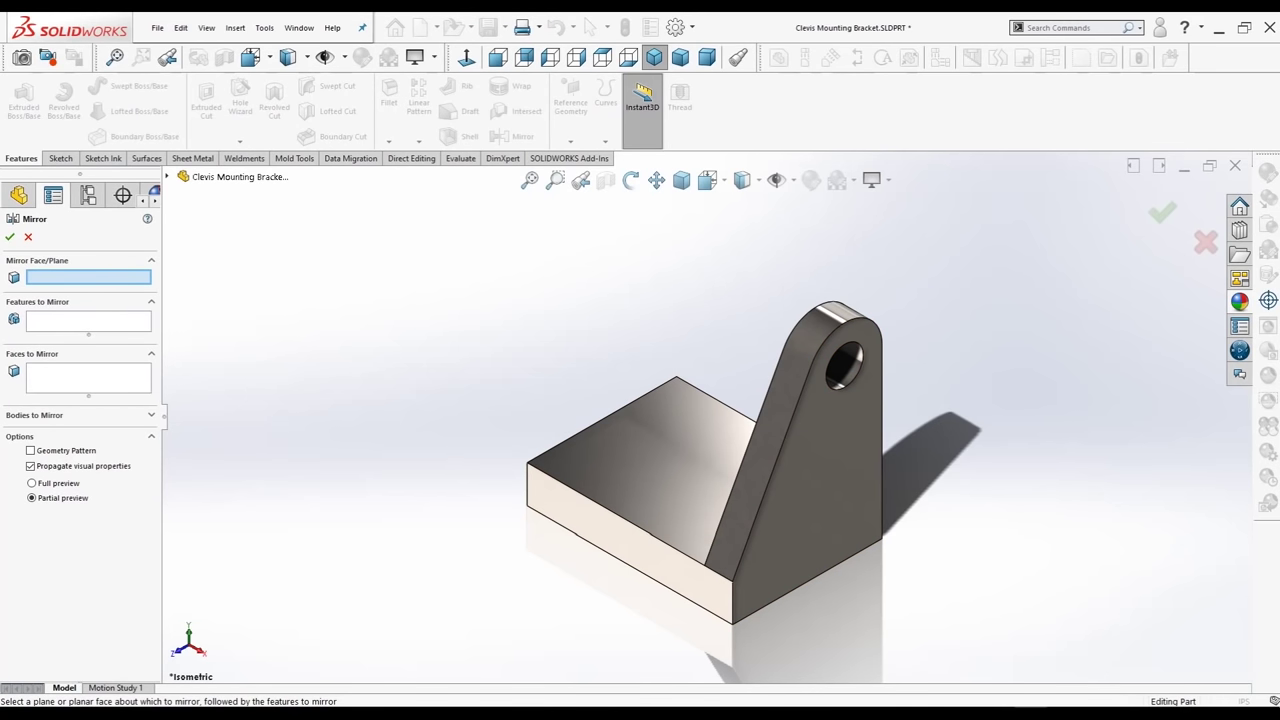
pyautogui.click(168, 176)
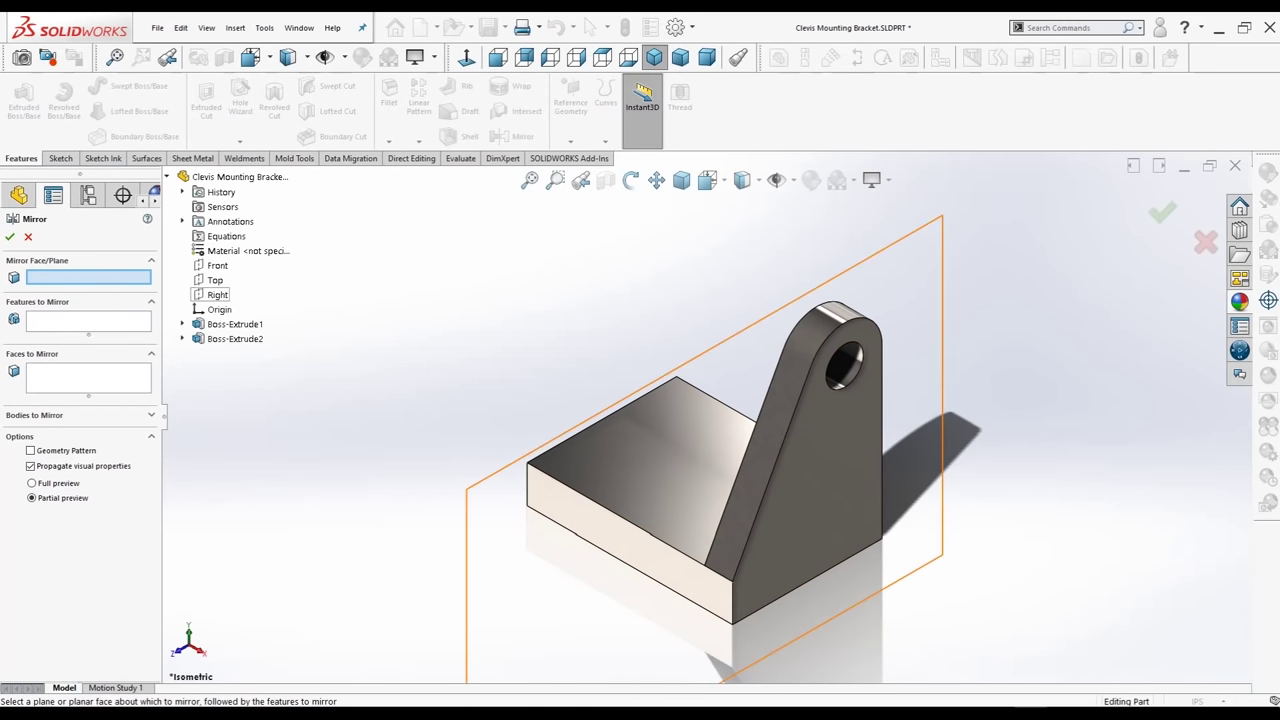
pyautogui.click(217, 294)
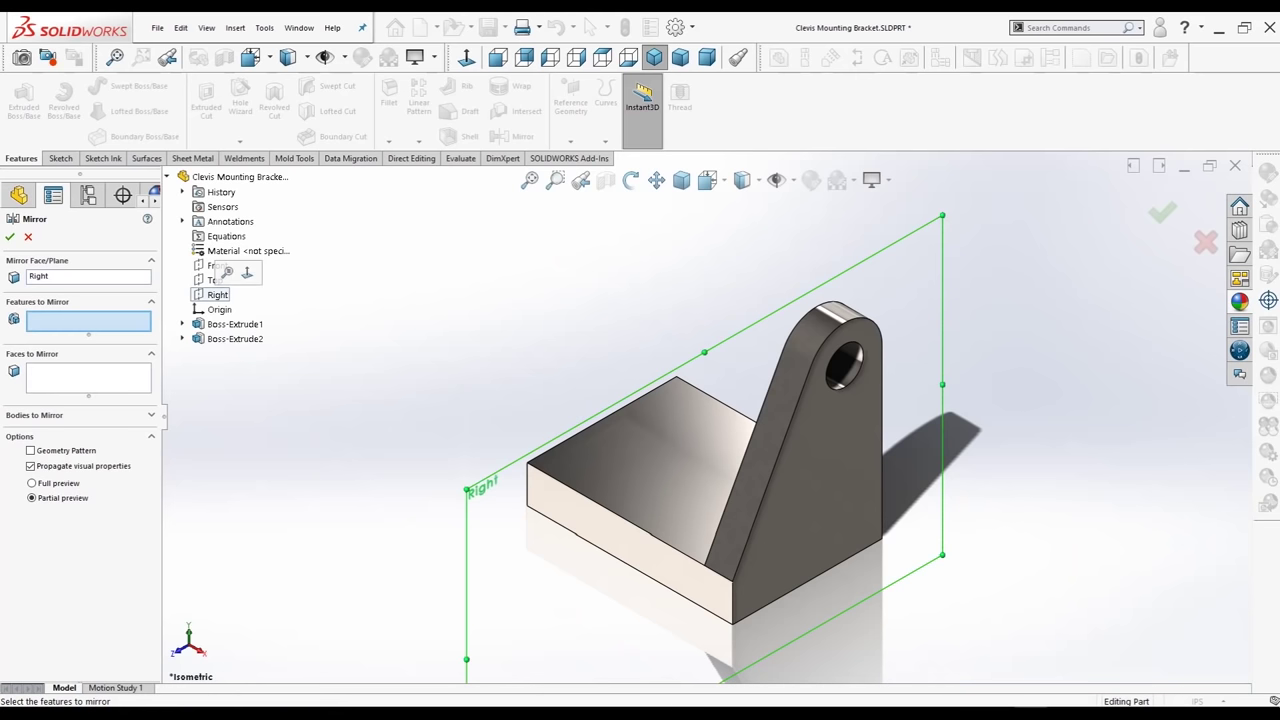
pyautogui.moveTo(700, 450)
pyautogui.mouseDown(button='middle')
pyautogui.moveTo(760, 420)
pyautogui.moveTo(670, 465)
pyautogui.mouseUp(button='middle')
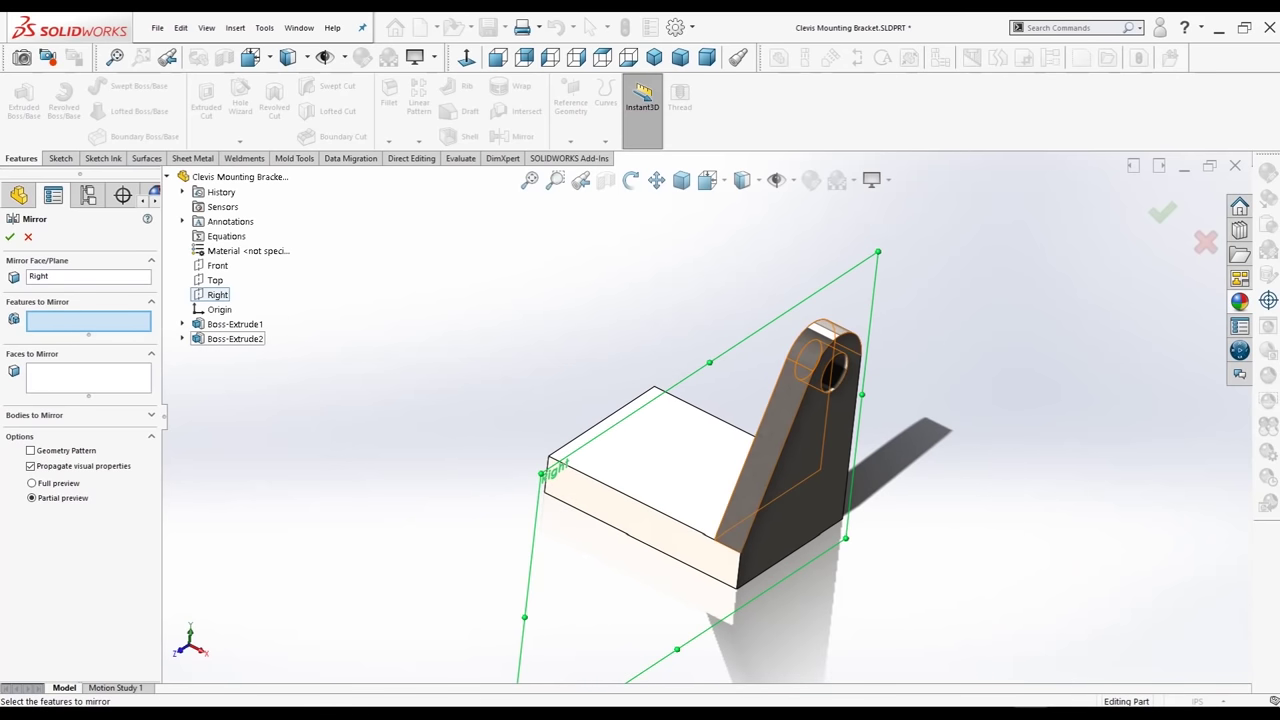
pyautogui.click(235, 338)
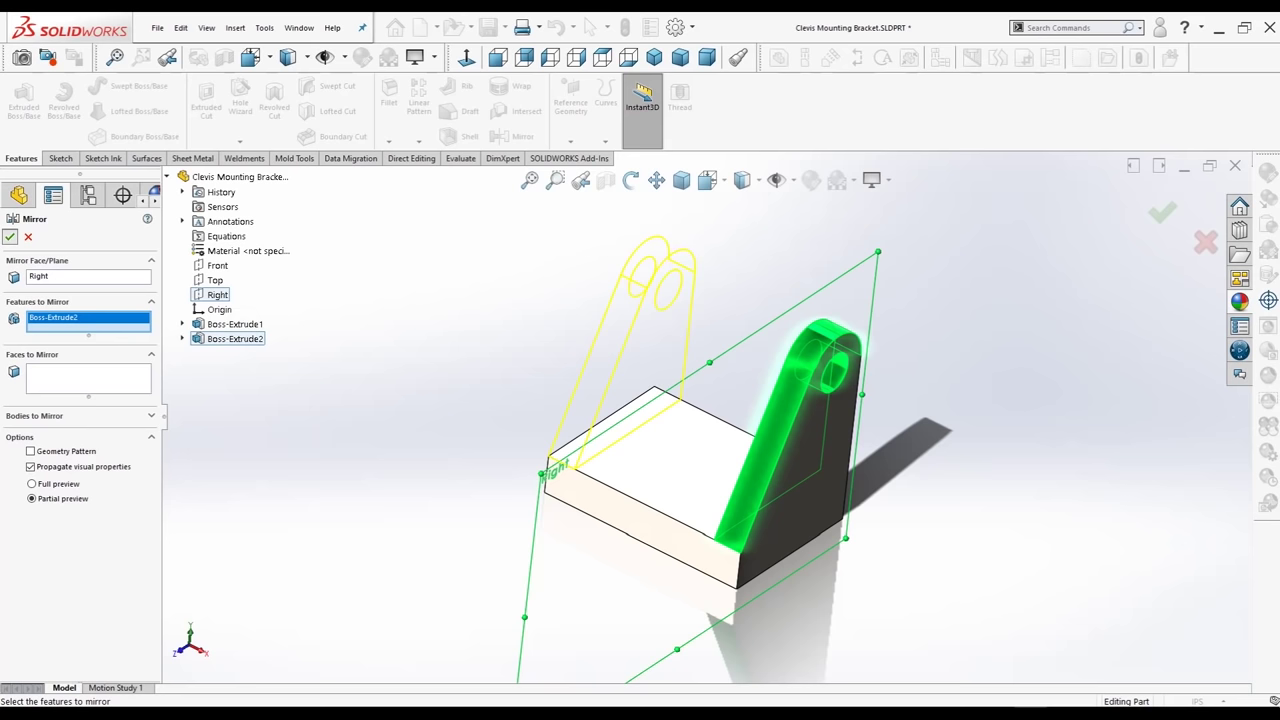
pyautogui.click(9, 236)
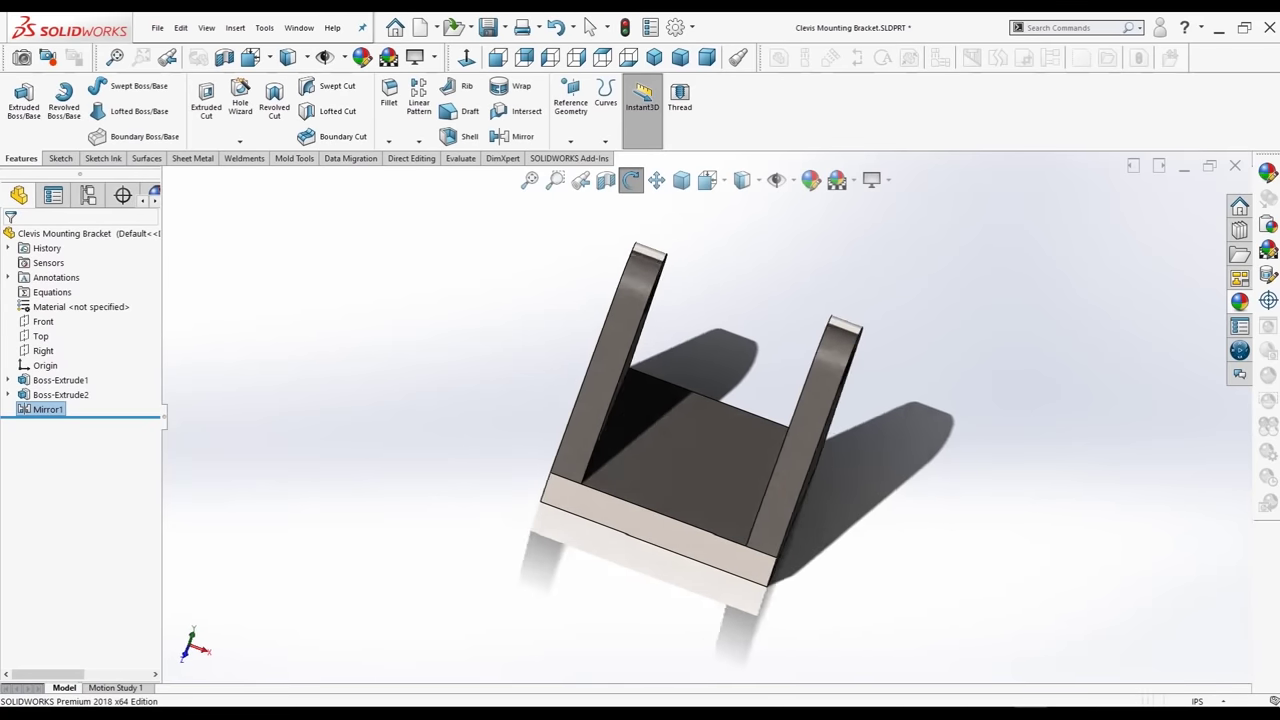
pyautogui.press('Escape')
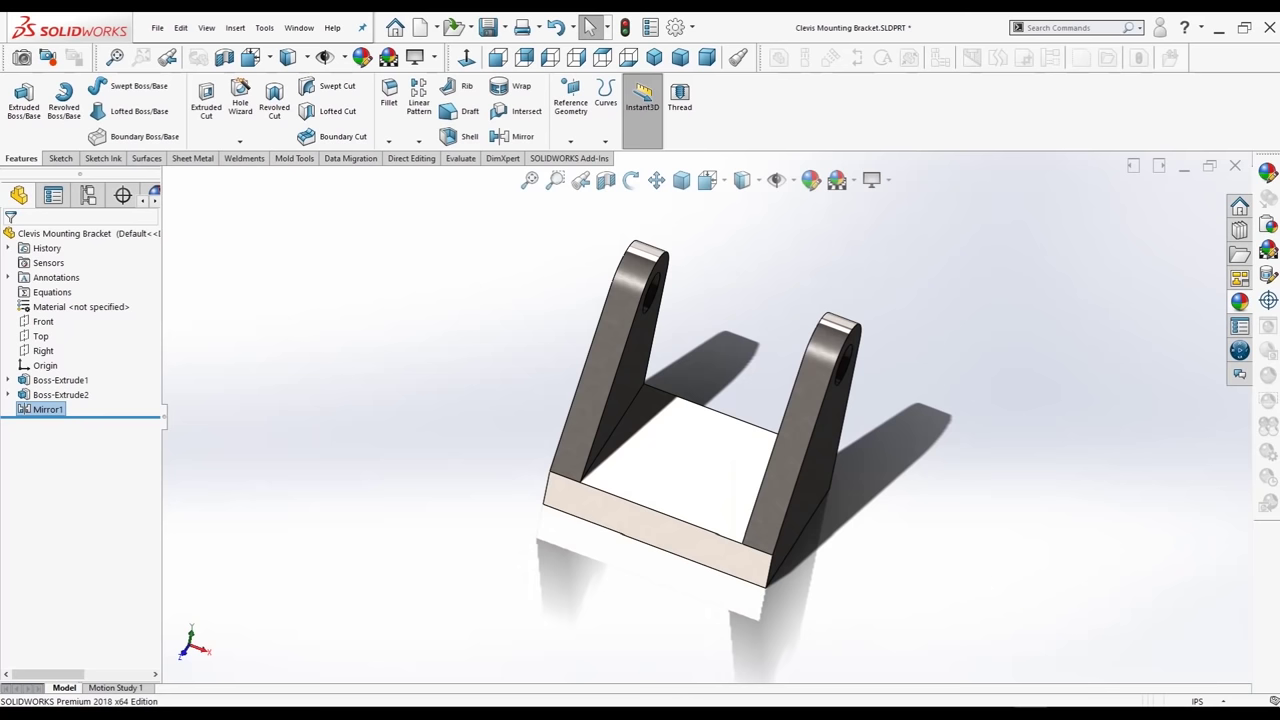
pyautogui.click(631, 180)
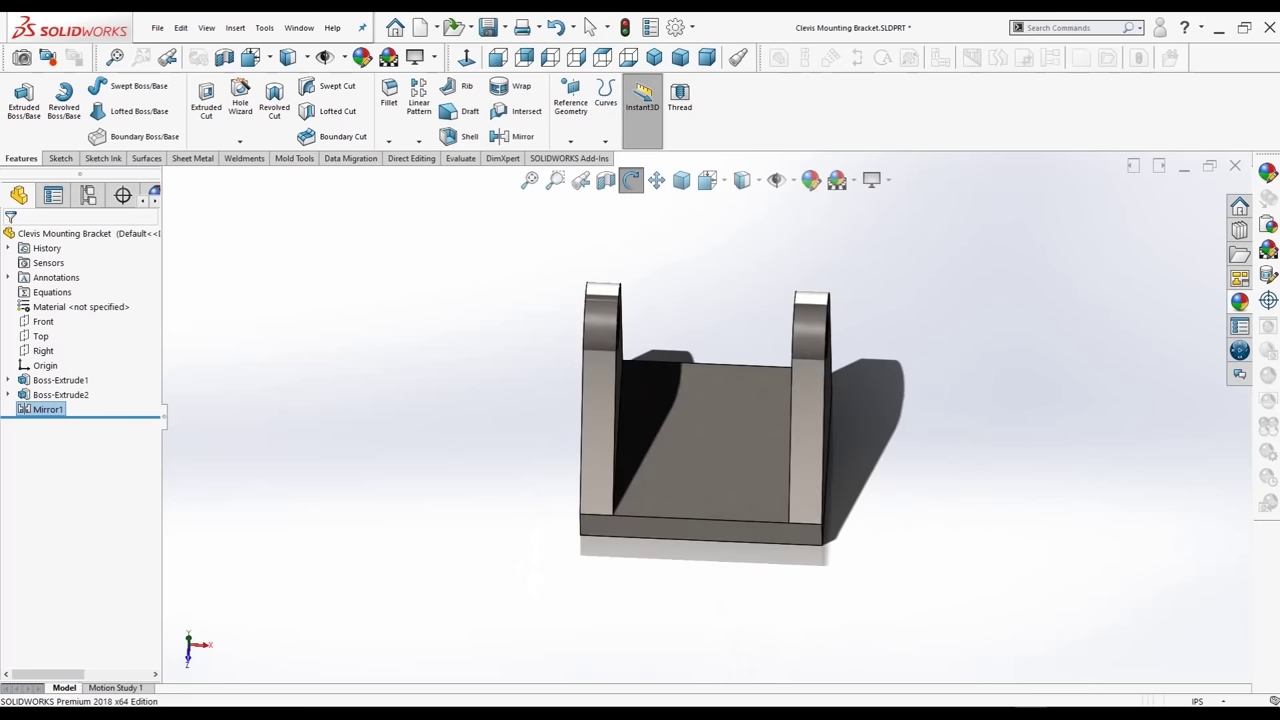
pyautogui.press('Escape')
# Sketch a 0.50 in diameter circle centred on the origin on the base plate's top face
pyautogui.click(735, 435)
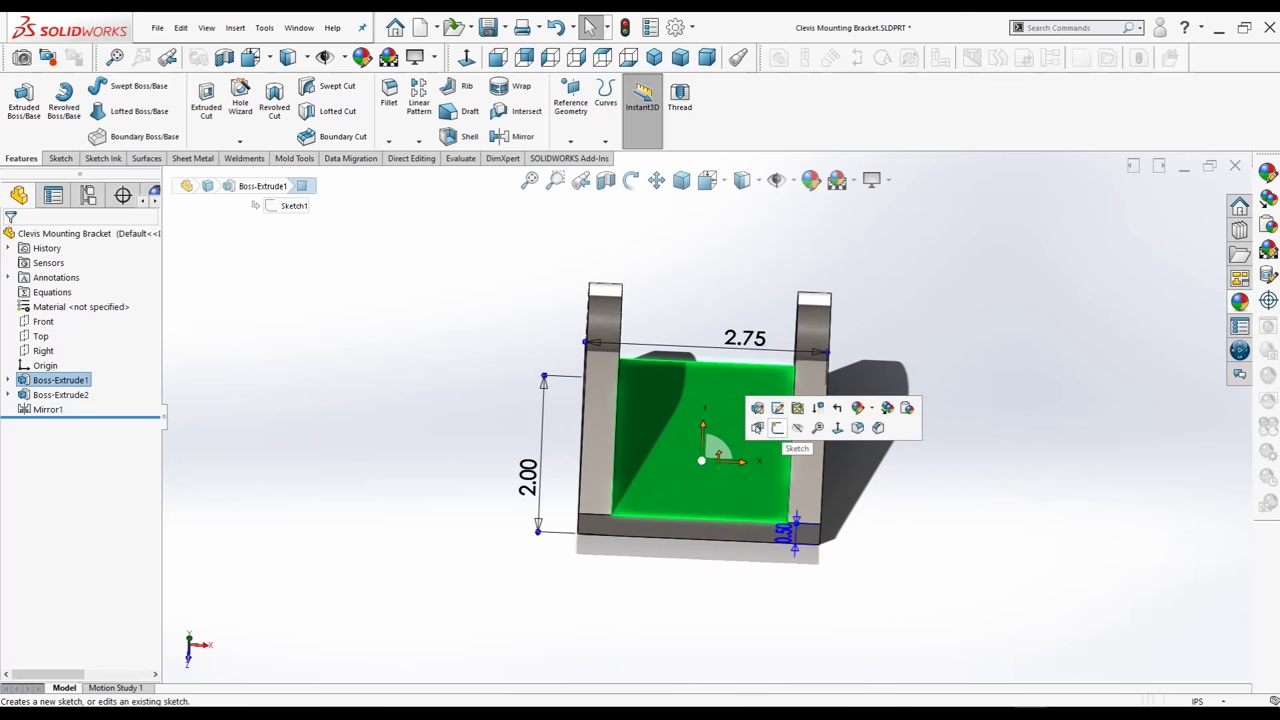
pyautogui.click(778, 427)
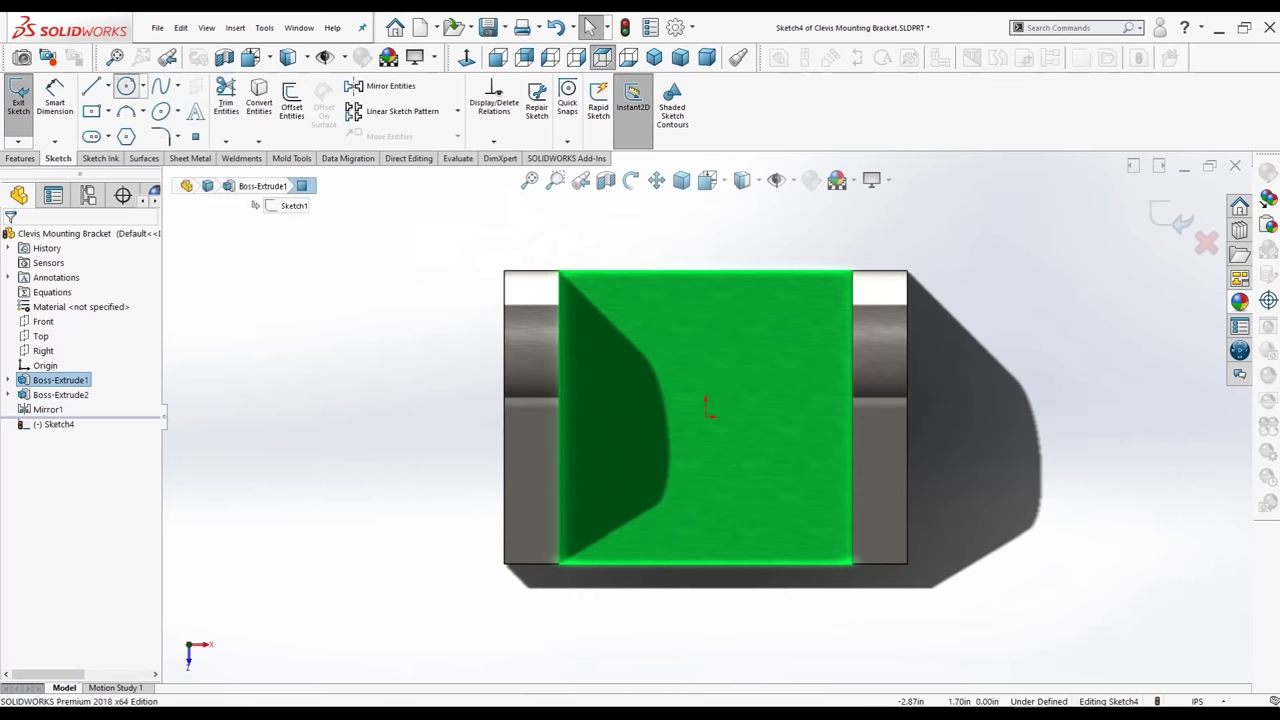
pyautogui.click(126, 86)
pyautogui.click(706, 410)
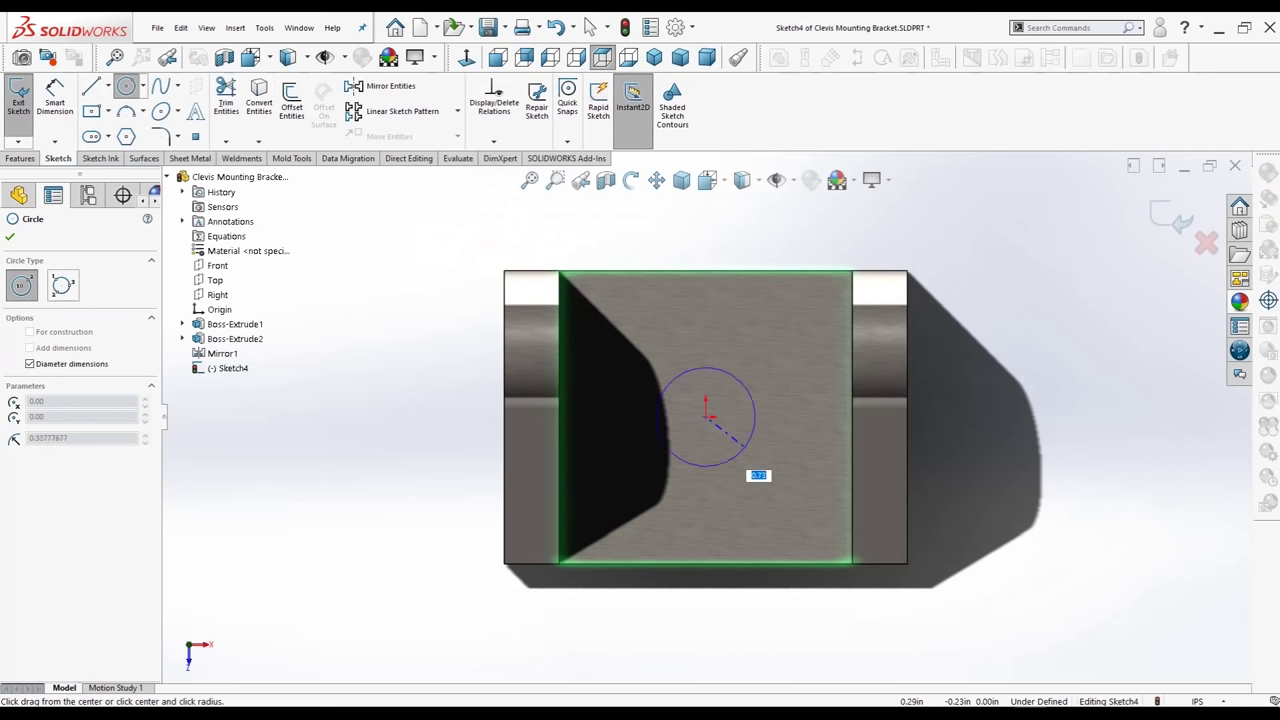
pyautogui.press('BackSpace')
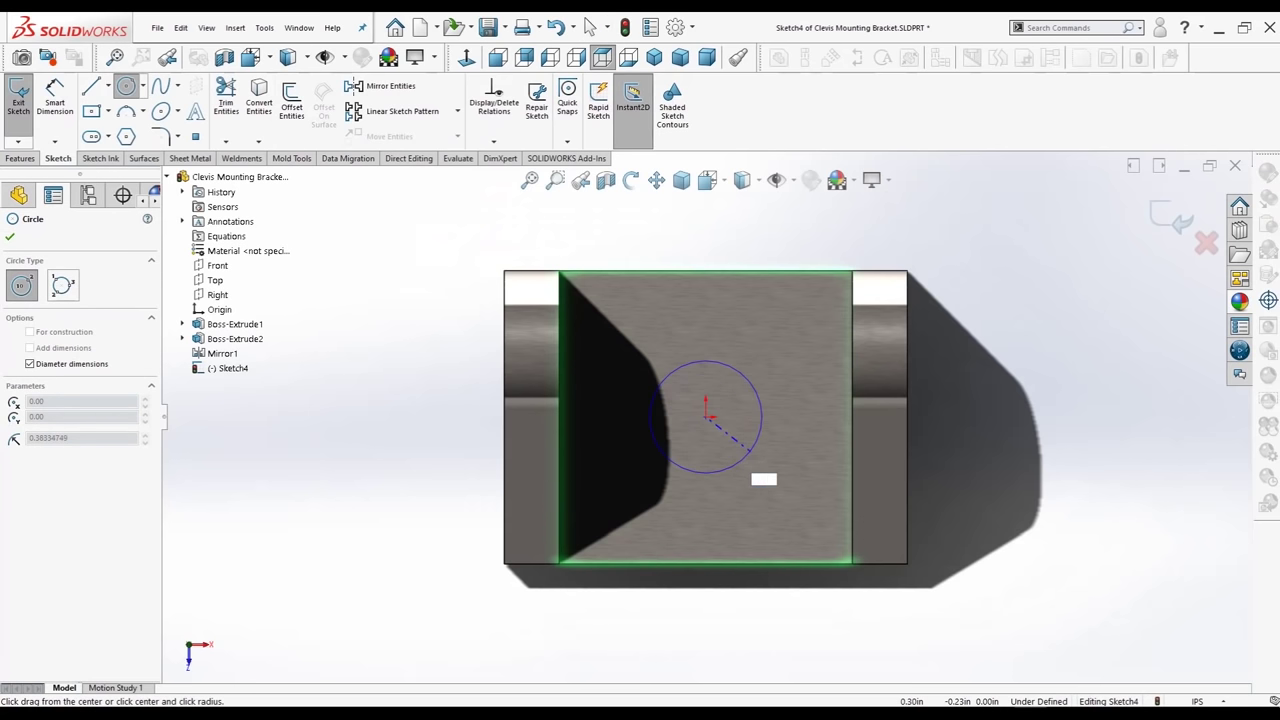
pyautogui.write('.5')
pyautogui.press('Return')
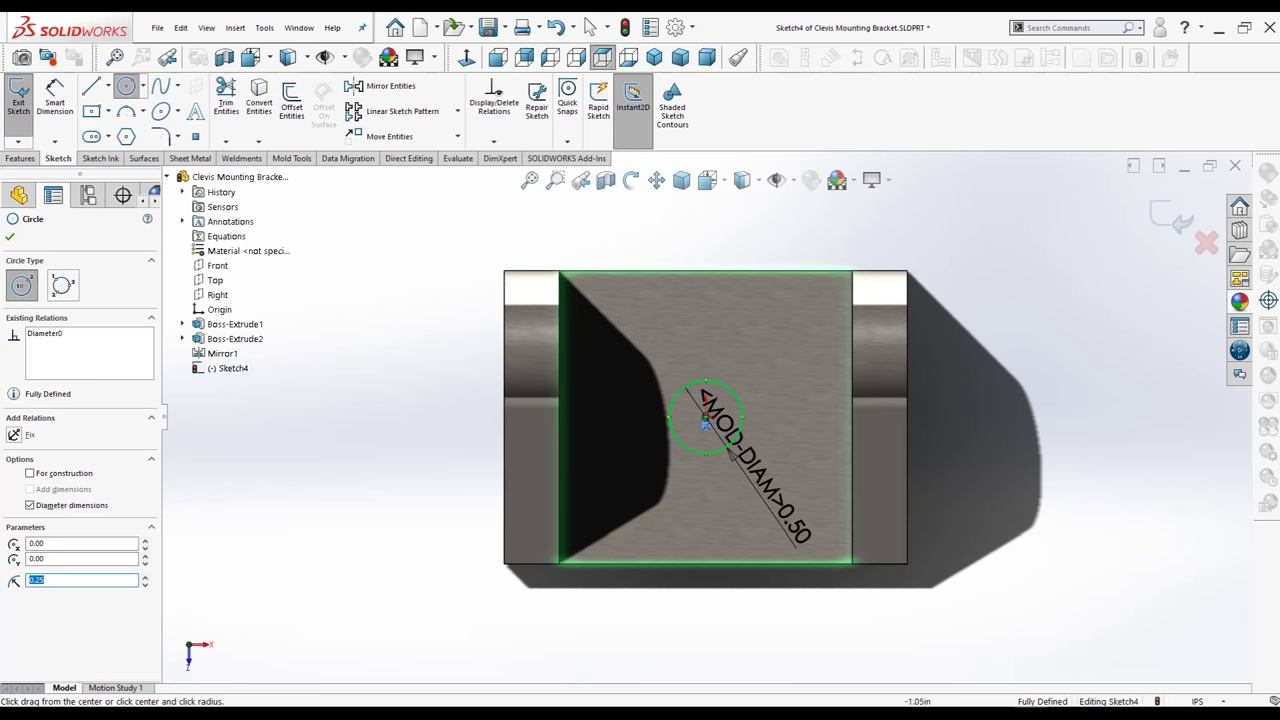
pyautogui.click(91, 86)
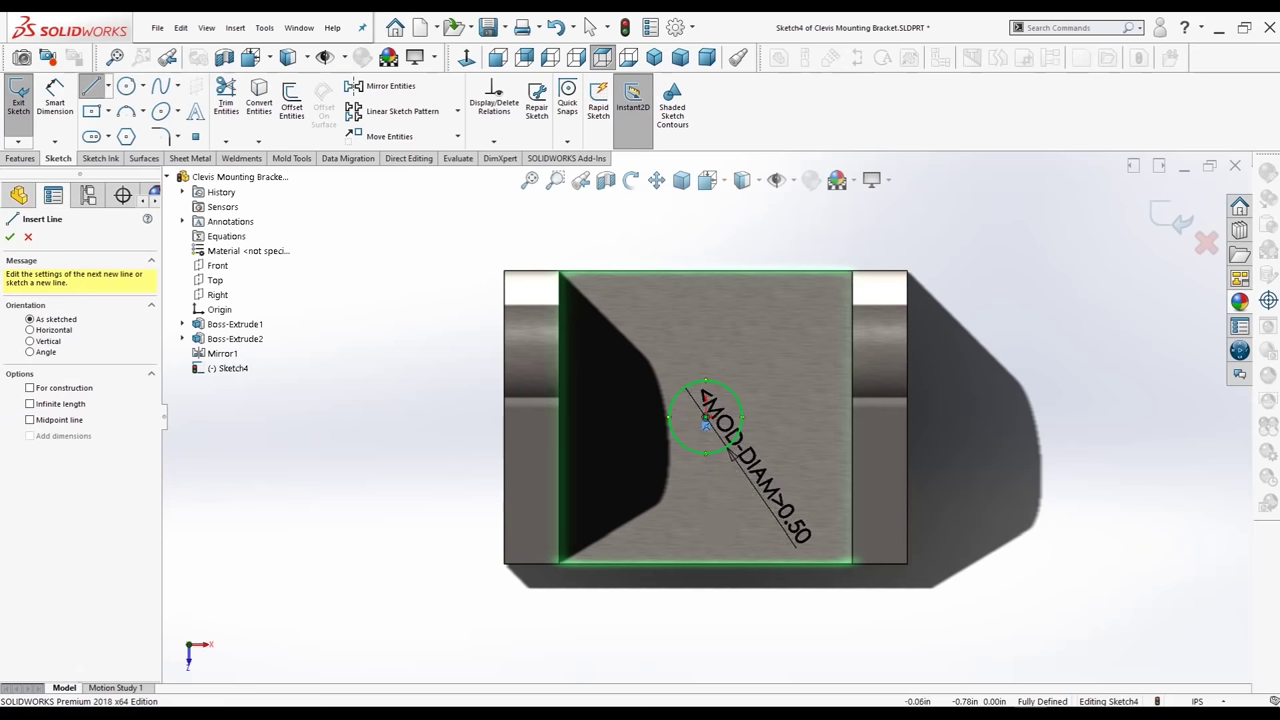
# Draw a vertical construction centreline from the circle centre down past the plate edge
pyautogui.click(91, 86)
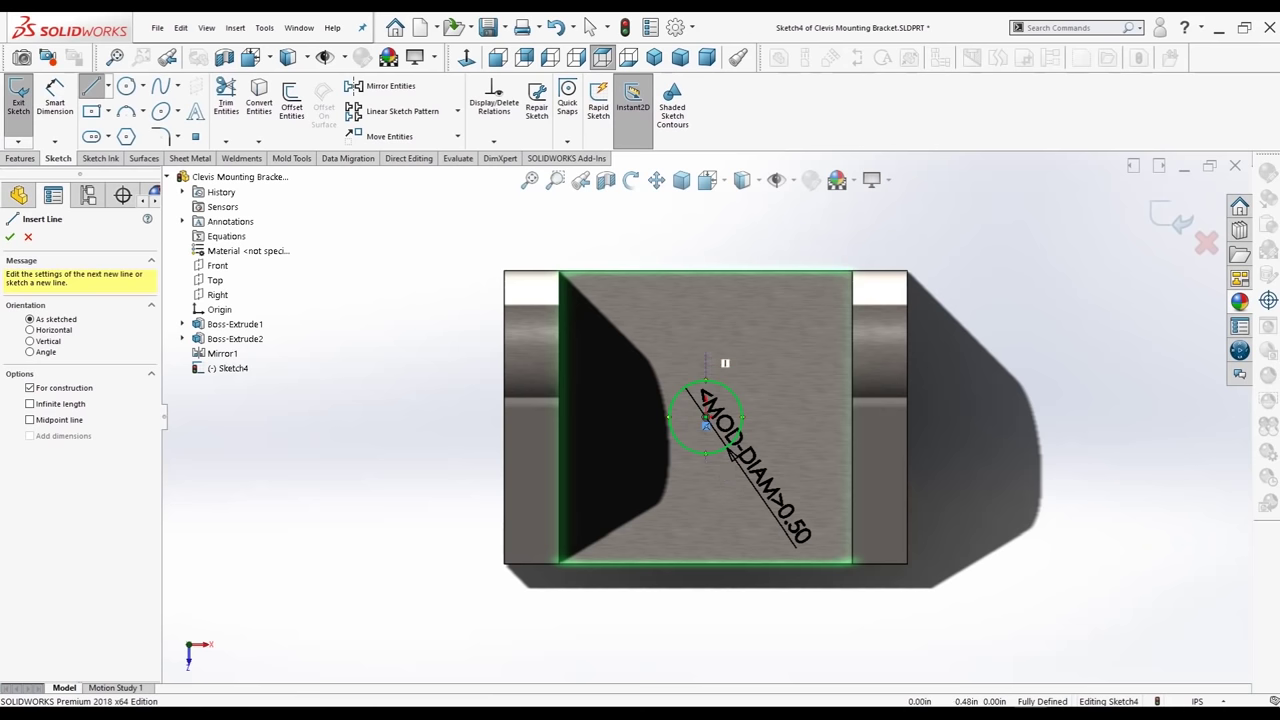
pyautogui.click(706, 425)
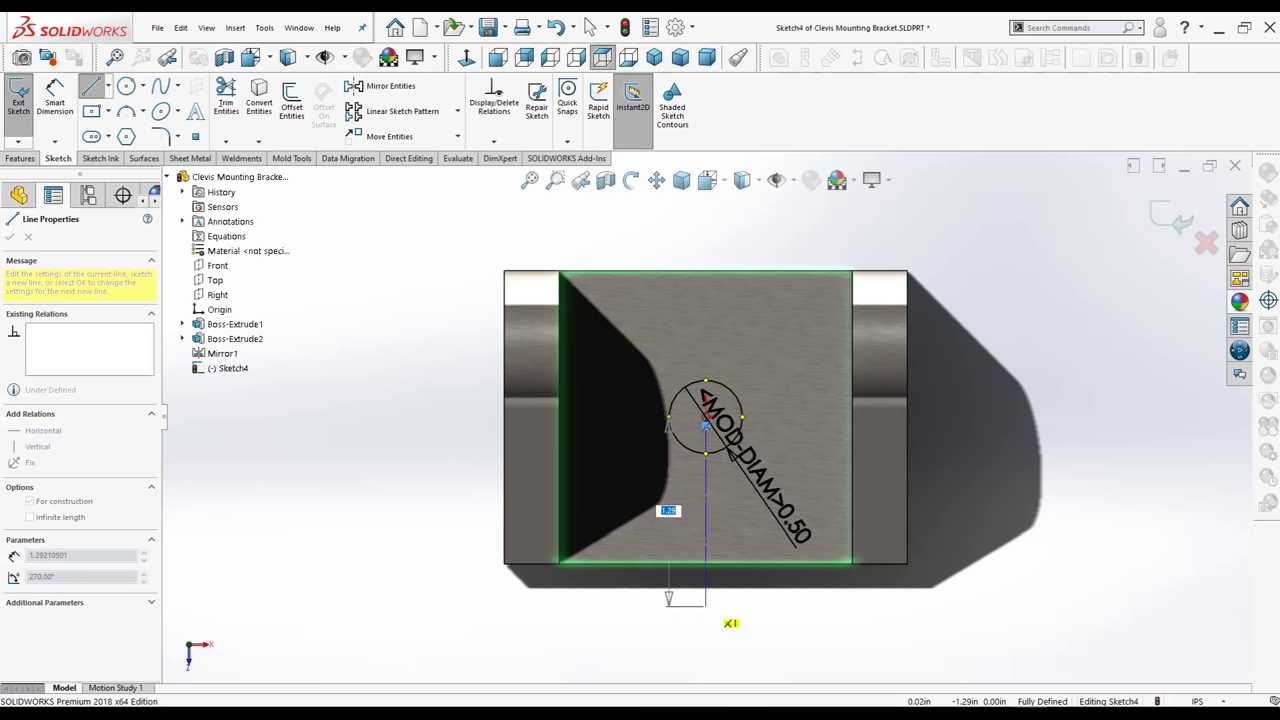
pyautogui.click(706, 604)
pyautogui.press('Escape')
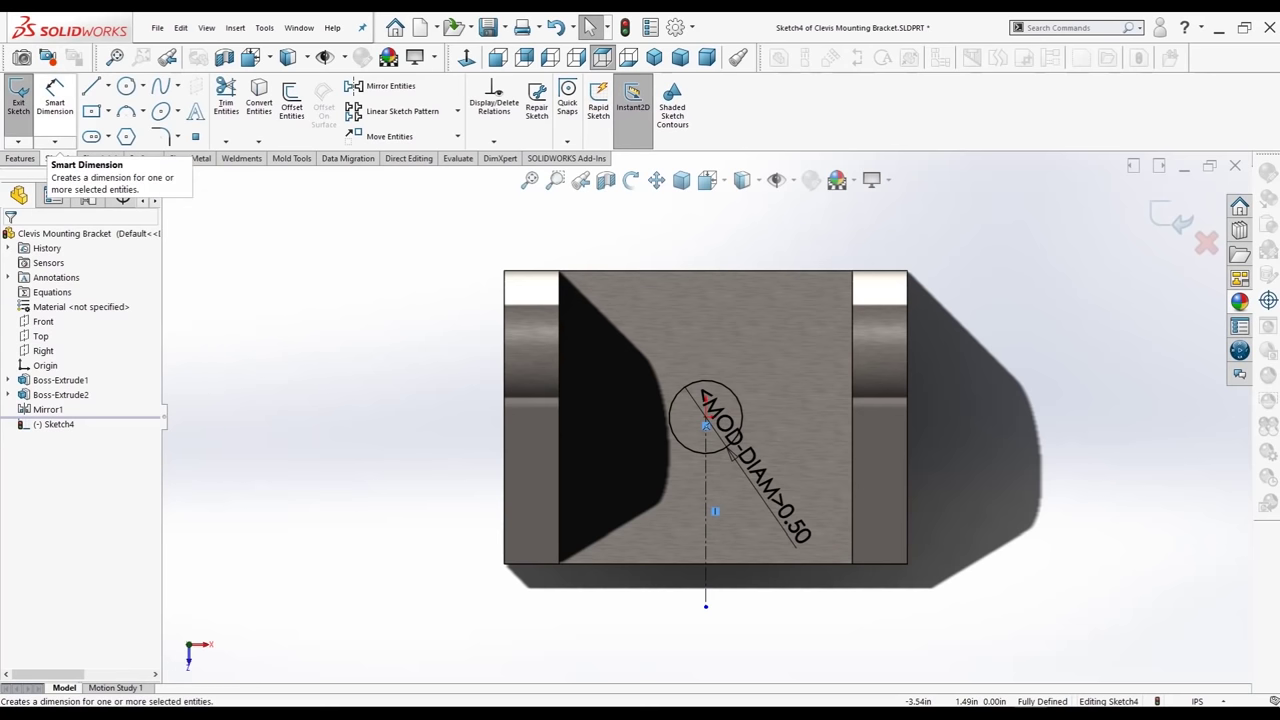
# Draw a vertical line up from the plate's lower edge and start a second beside it
pyautogui.click(91, 86)
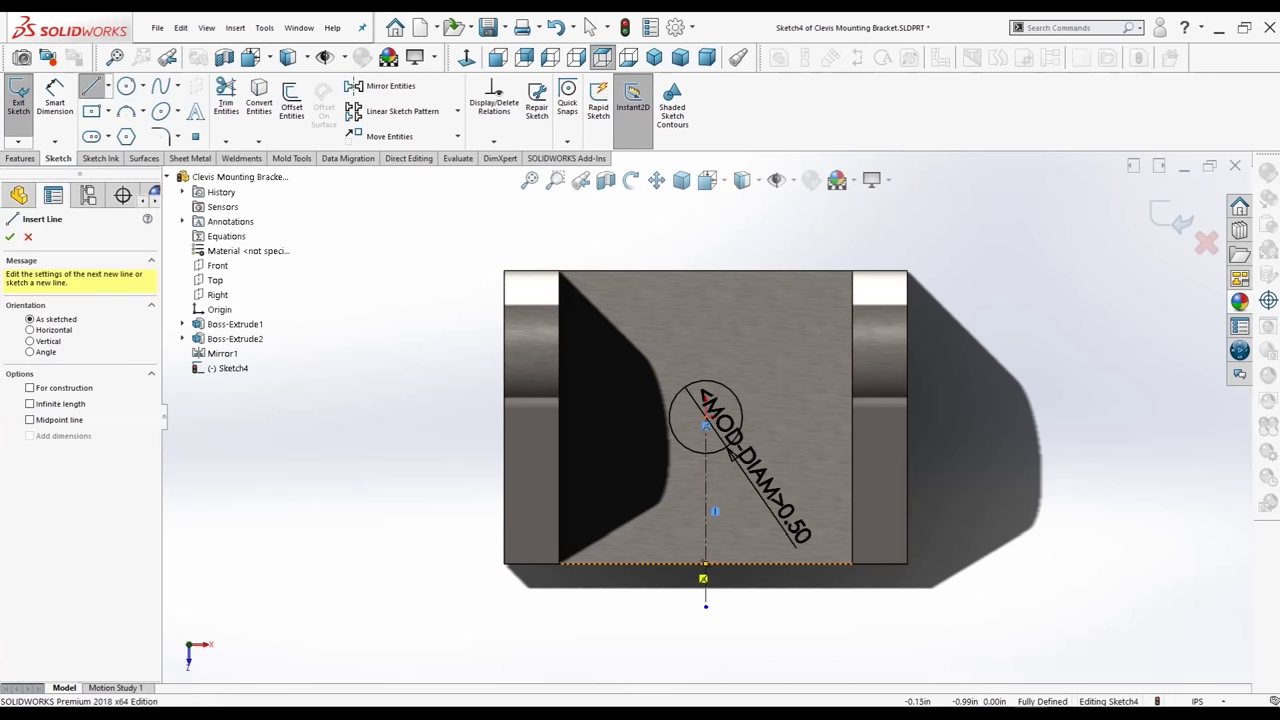
pyautogui.click(705, 576)
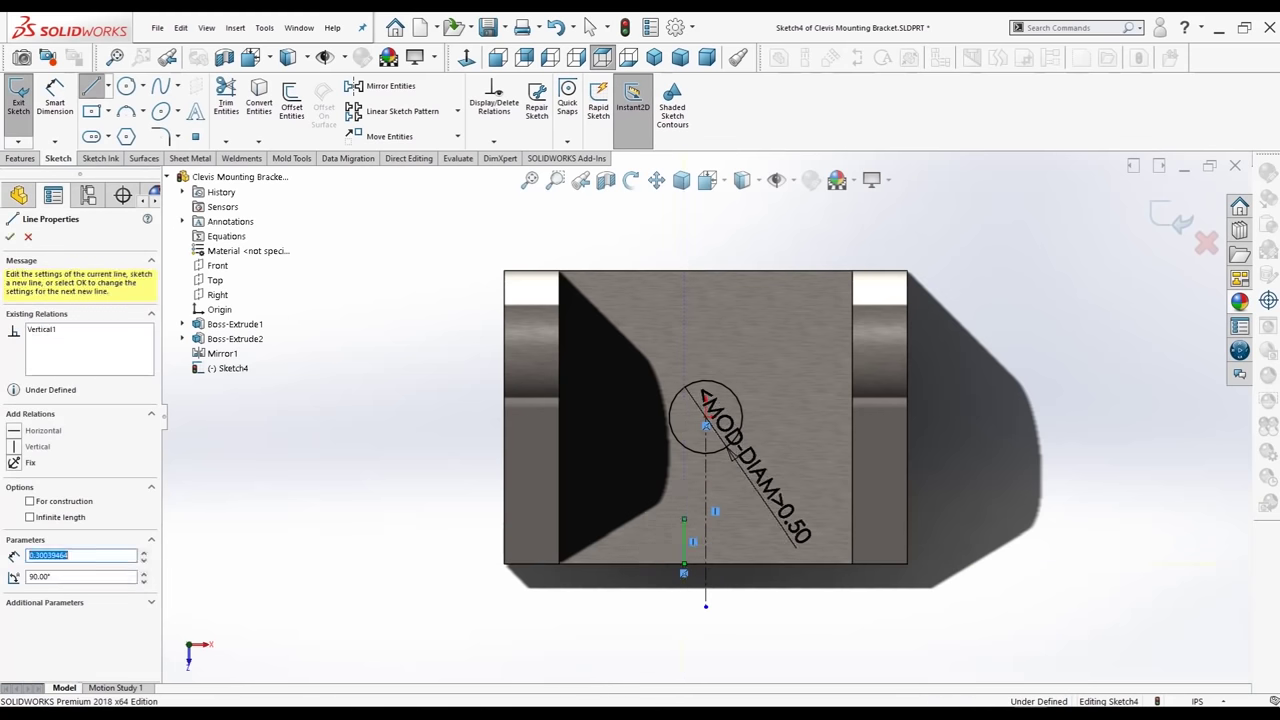
pyautogui.doubleClick(684, 519)
pyautogui.press('Escape')
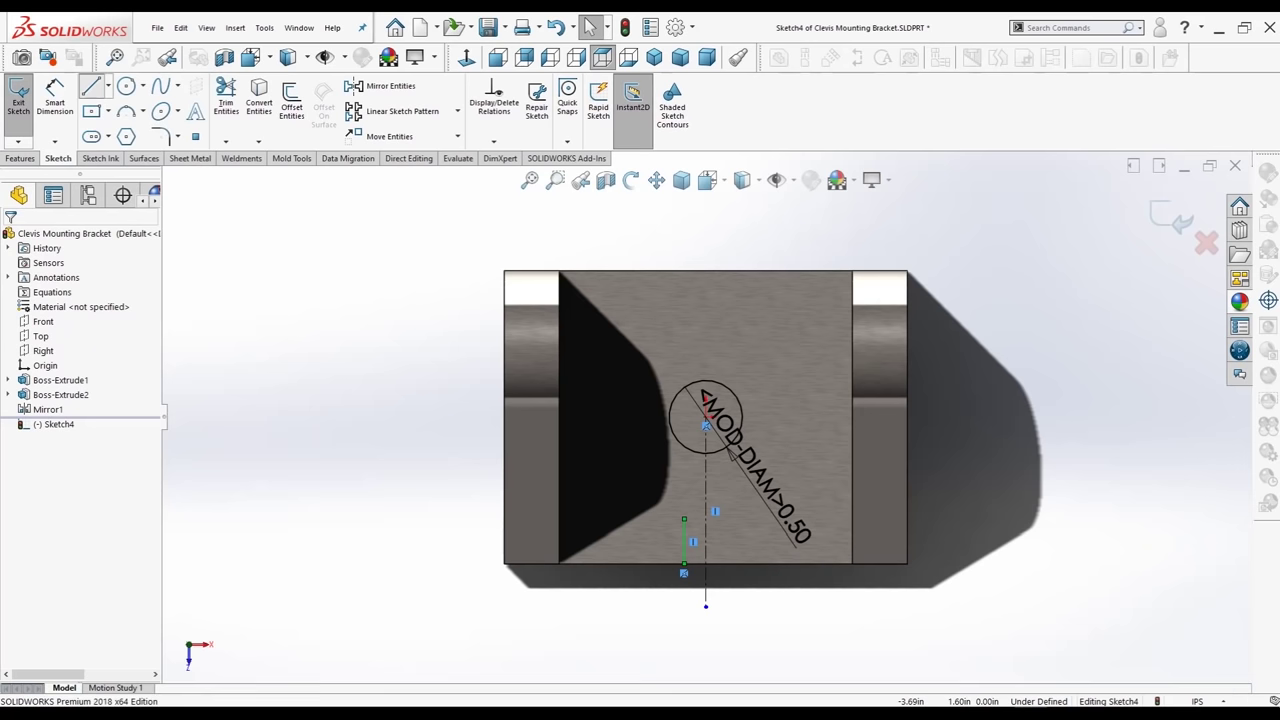
pyautogui.click(91, 86)
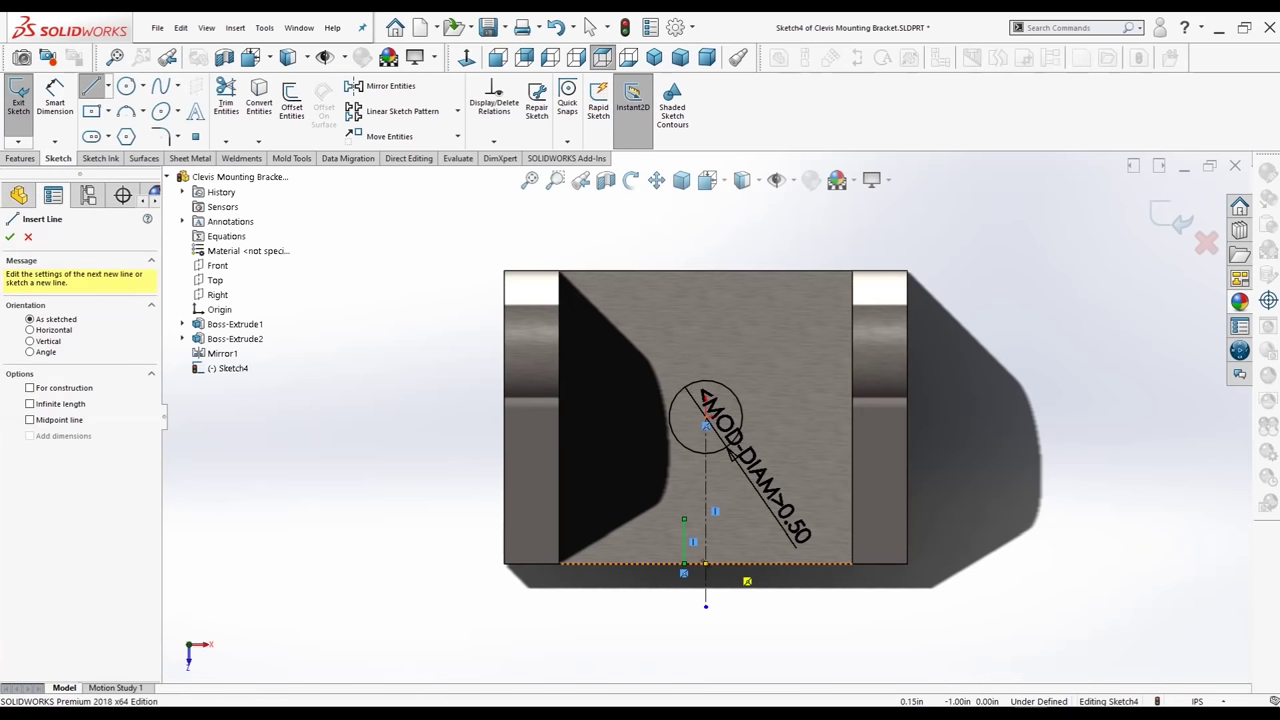
pyautogui.click(735, 566)
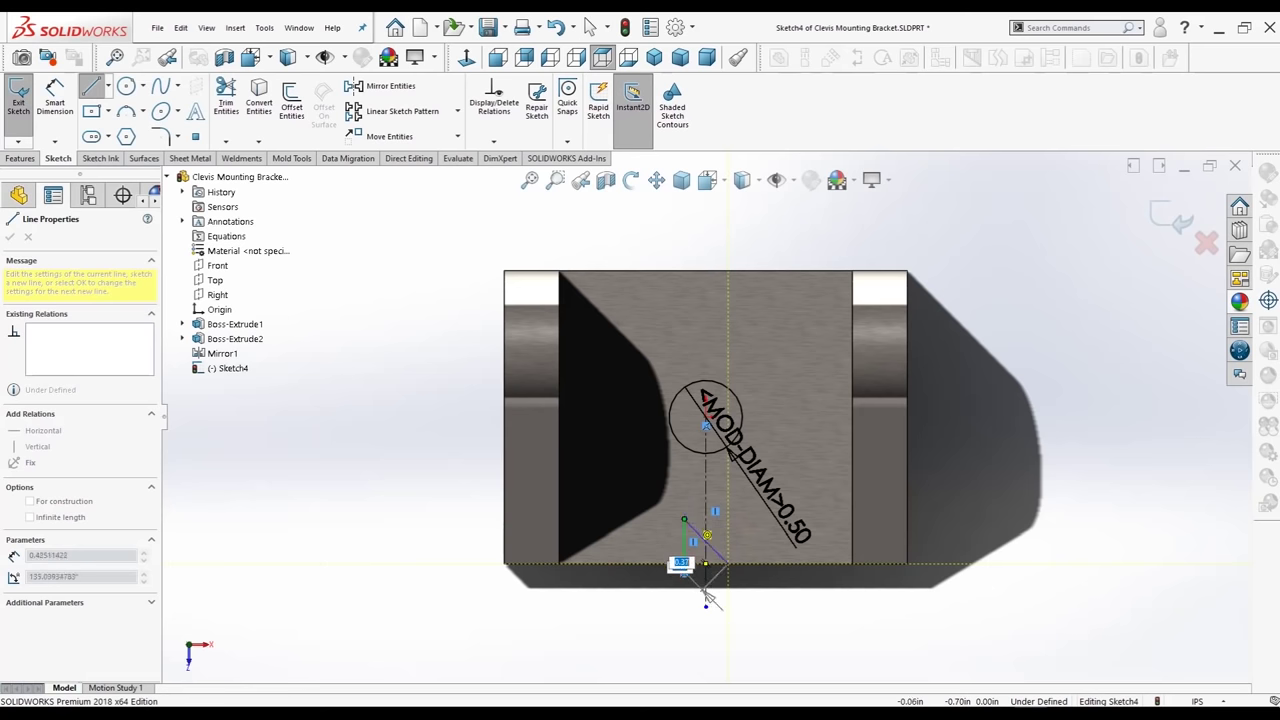
pyautogui.scroll(-3, 698, 590)
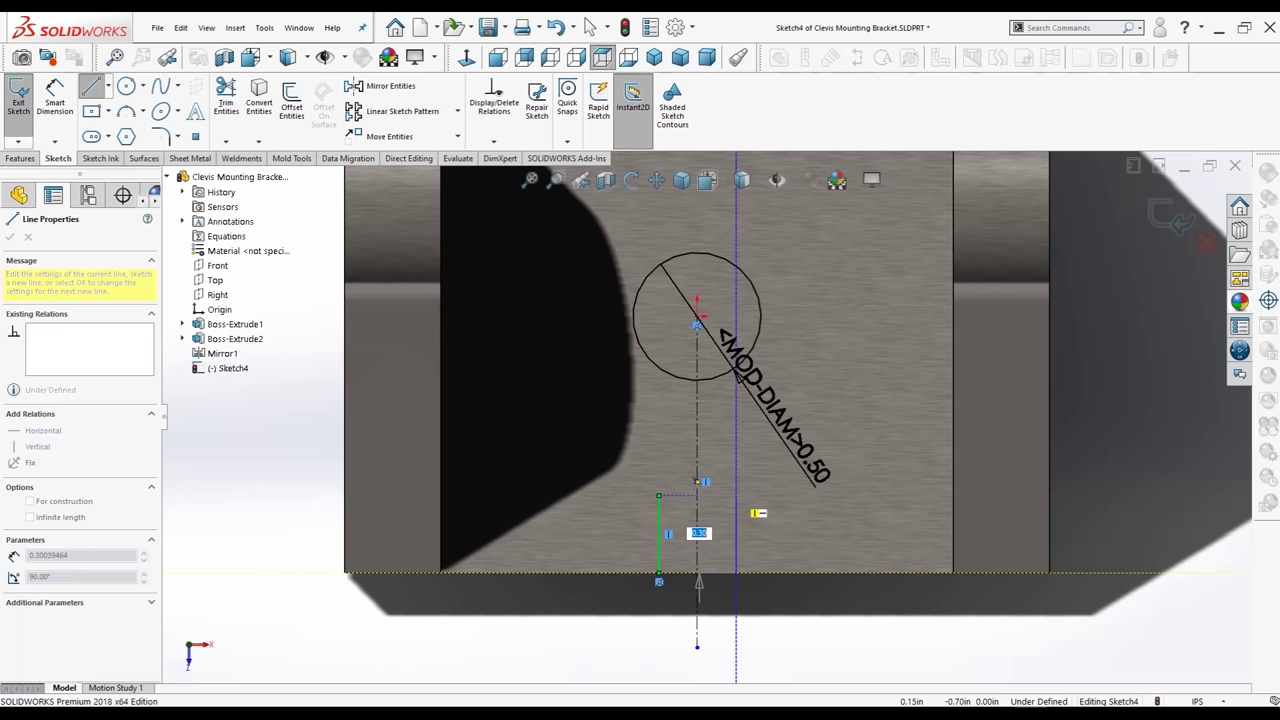
# Finish the second vertical line and bridge both line tops with a three-point arc
pyautogui.click(736, 495)
pyautogui.click(589, 27)
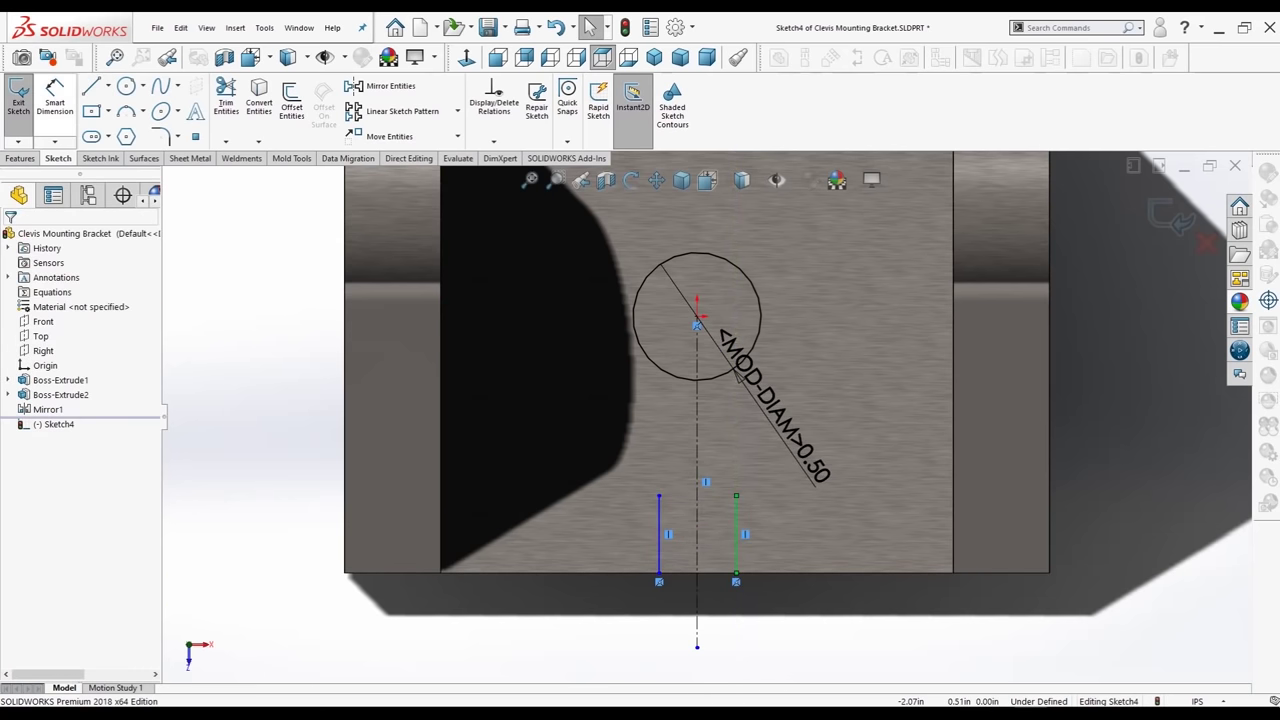
pyautogui.click(126, 111)
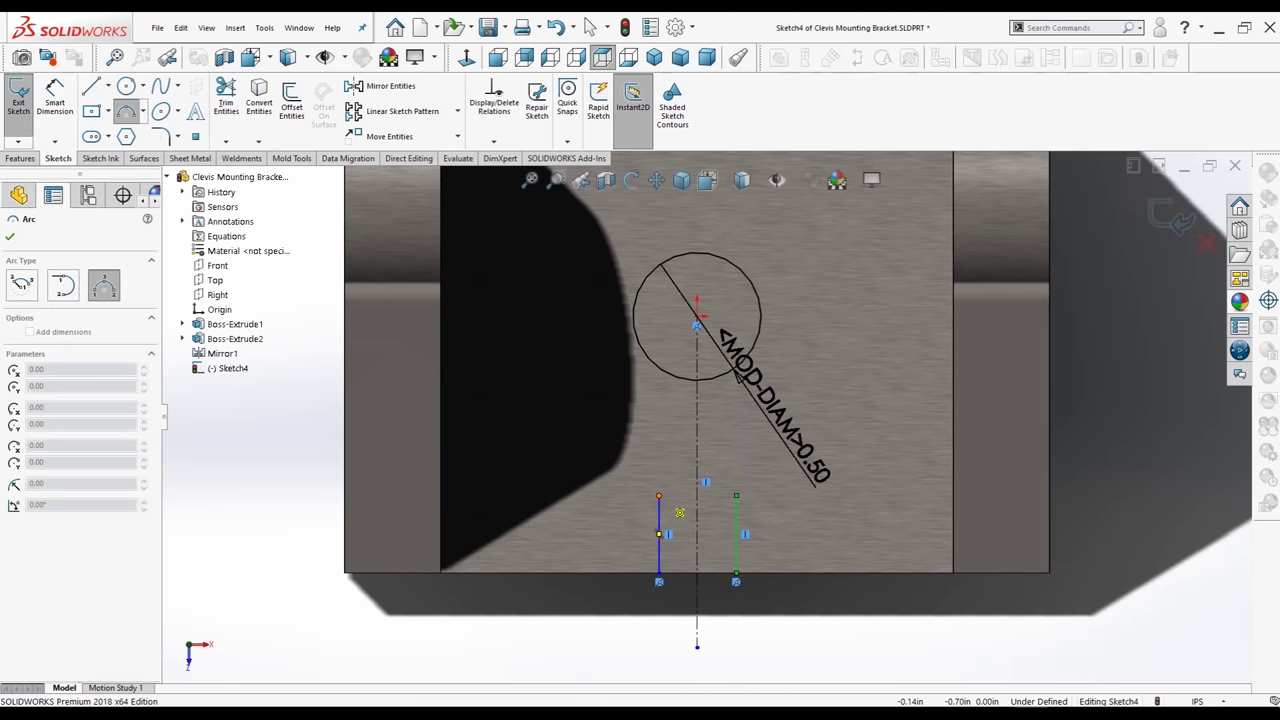
pyautogui.click(659, 495)
pyautogui.click(736, 495)
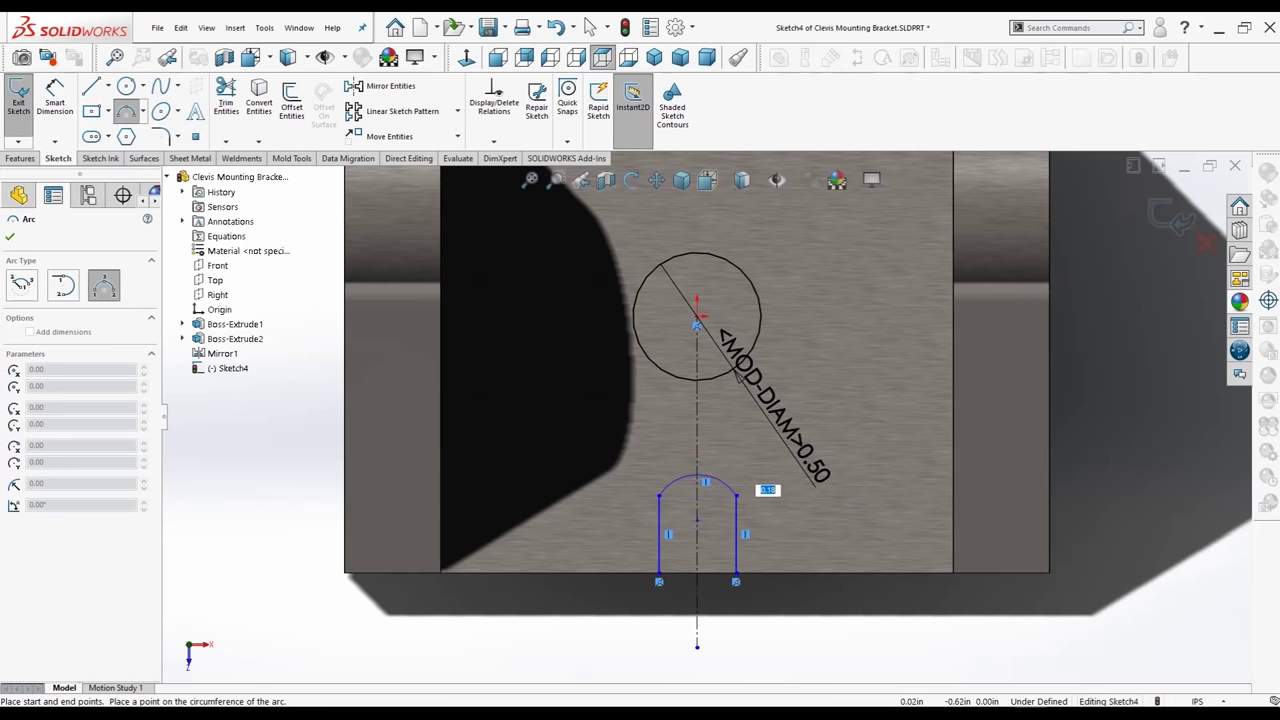
pyautogui.click(703, 480)
pyautogui.press('Escape')
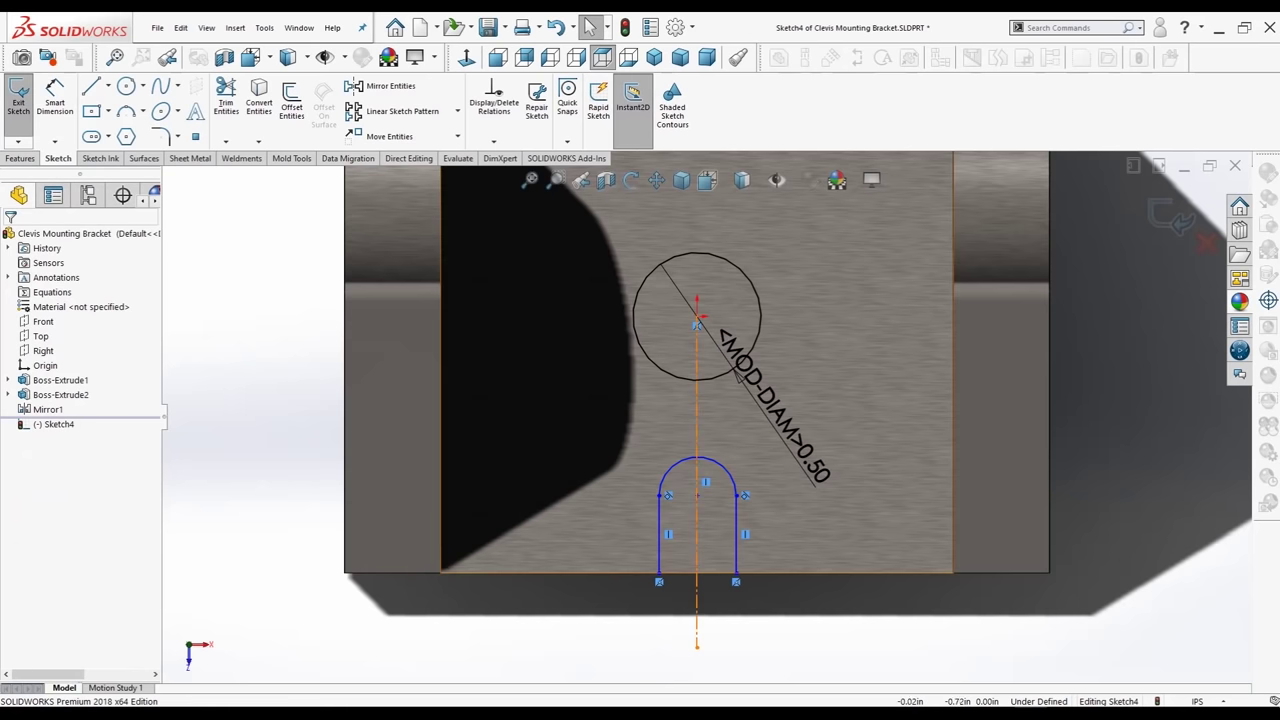
# Make the top arc tangent to both the left and right slot lines
pyautogui.click(690, 460)
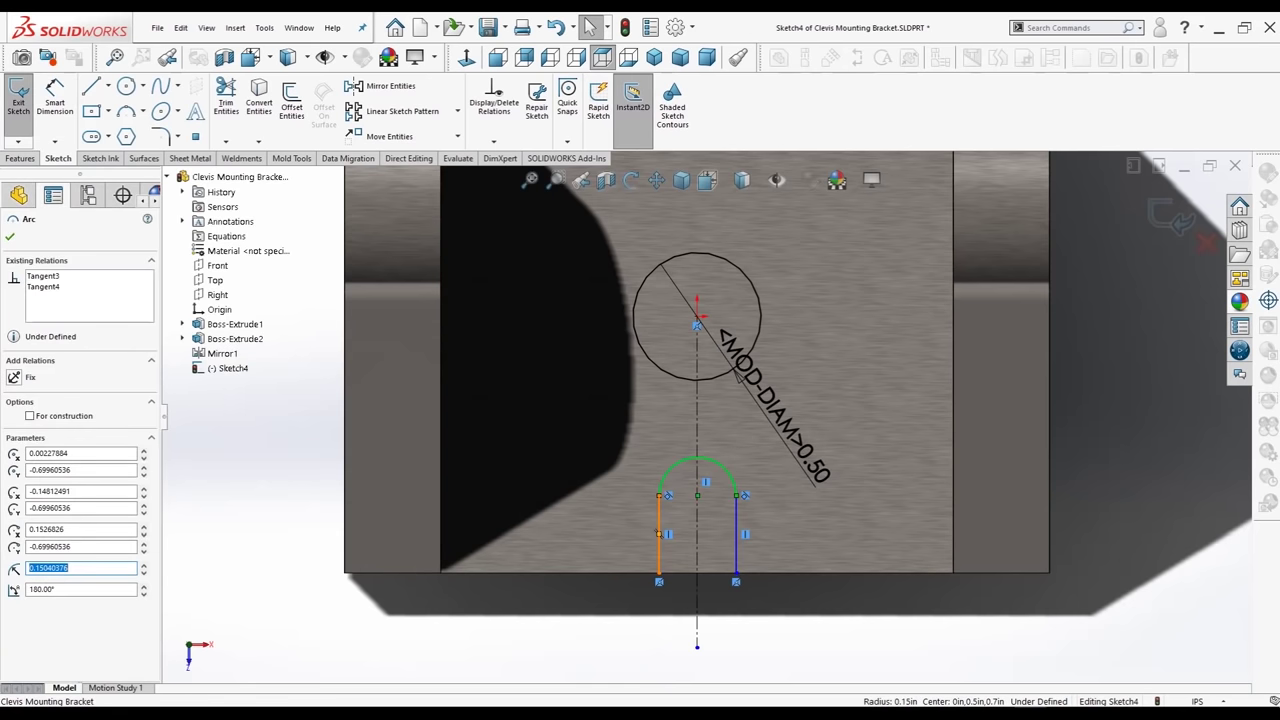
pyautogui.keyDown('ctrl'); pyautogui.click(658, 533); pyautogui.keyUp('ctrl')
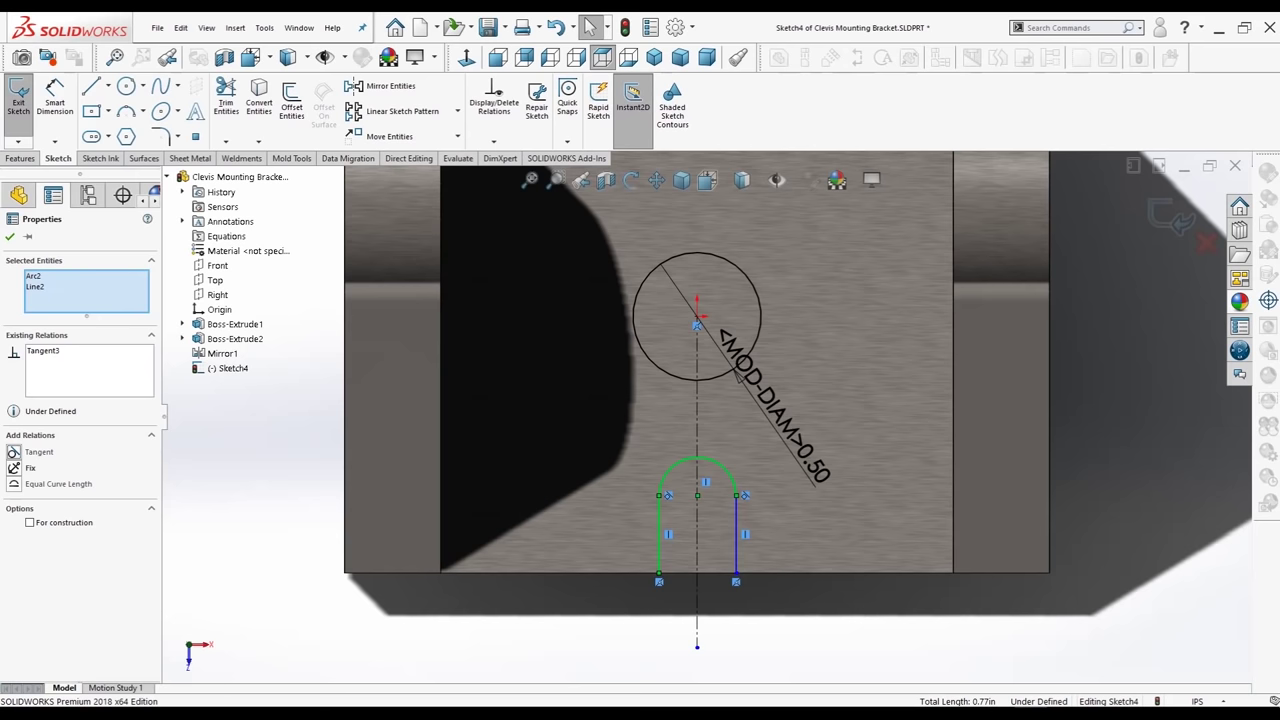
pyautogui.press('Escape')
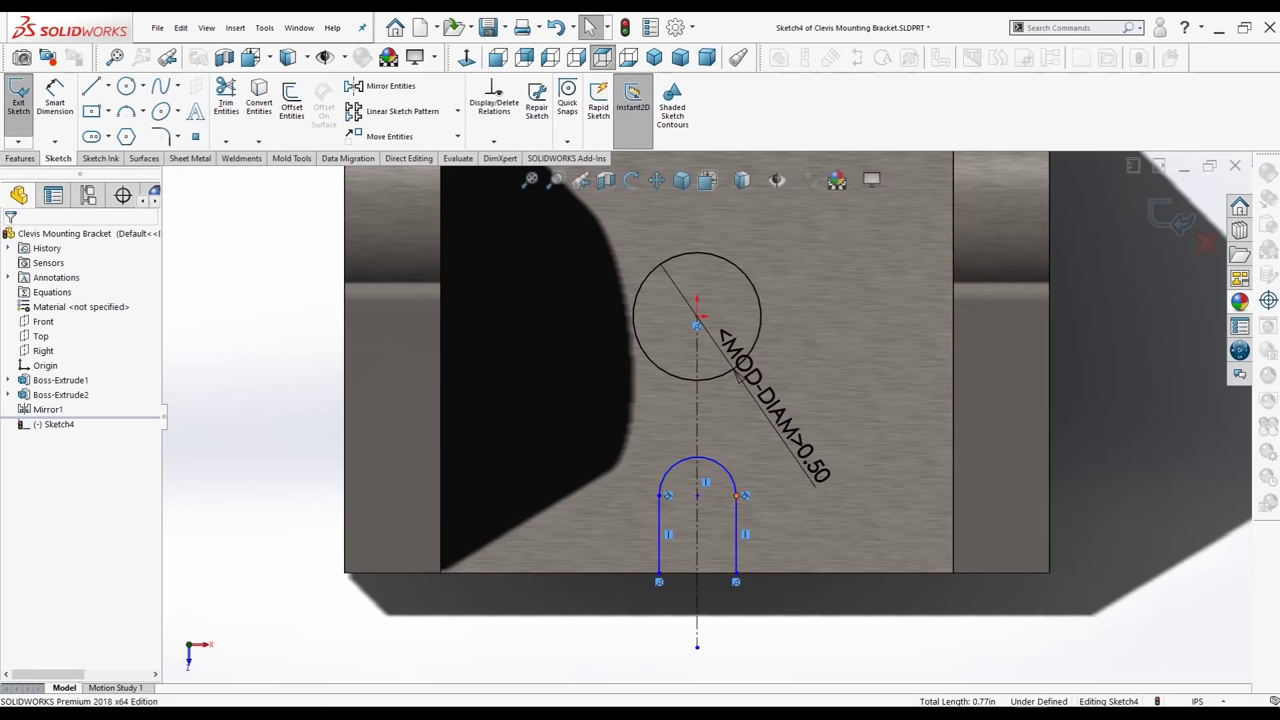
pyautogui.click(698, 460)
pyautogui.click(736, 540)
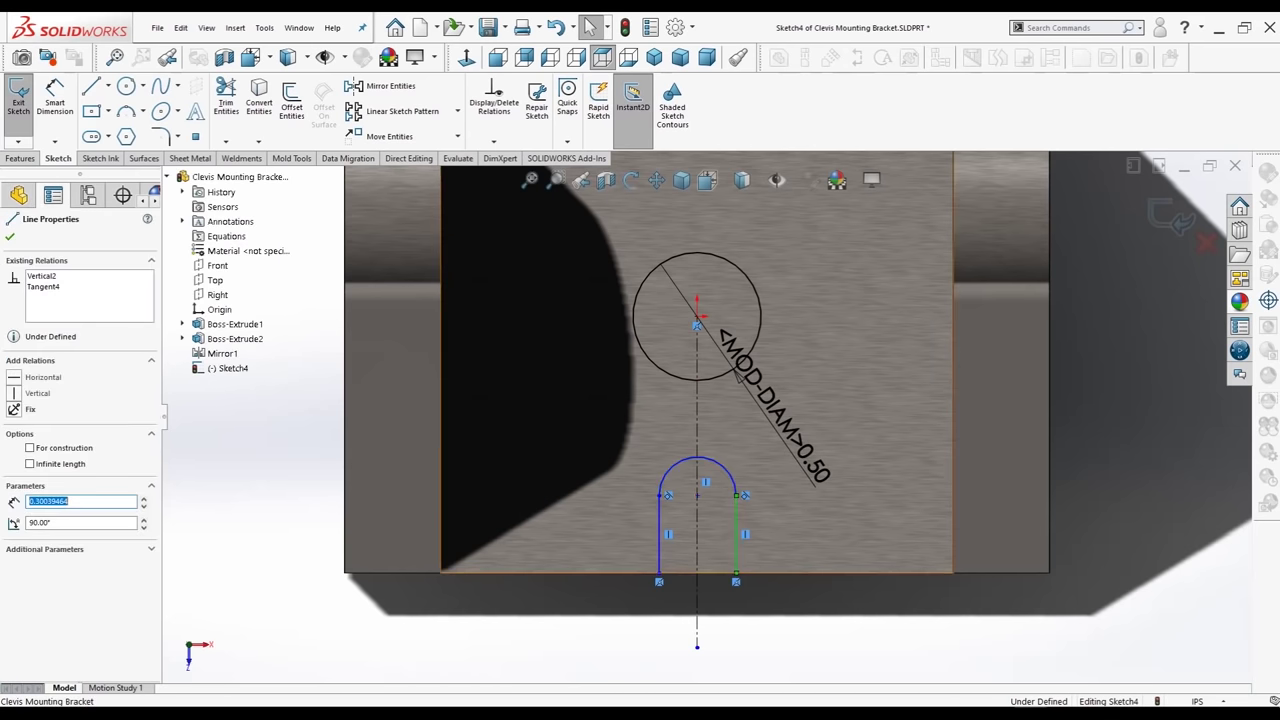
pyautogui.keyDown('ctrl'); pyautogui.click(698, 459); pyautogui.keyUp('ctrl')
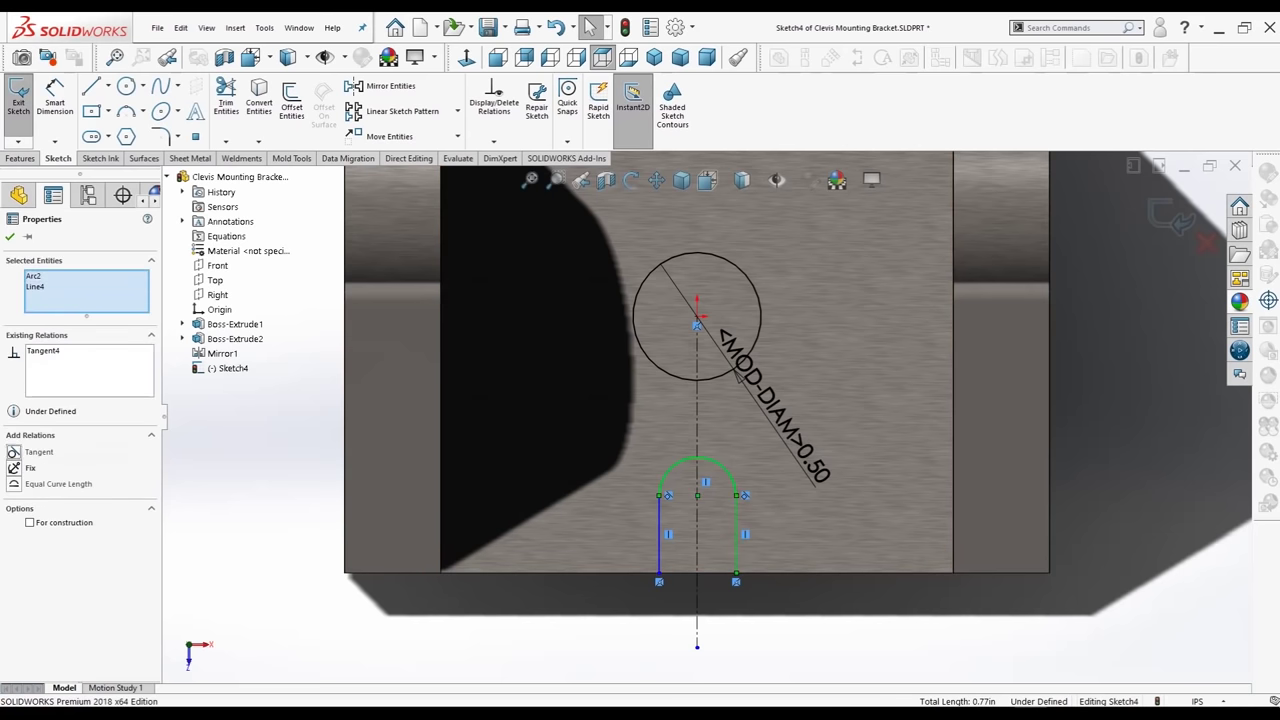
pyautogui.press('Escape')
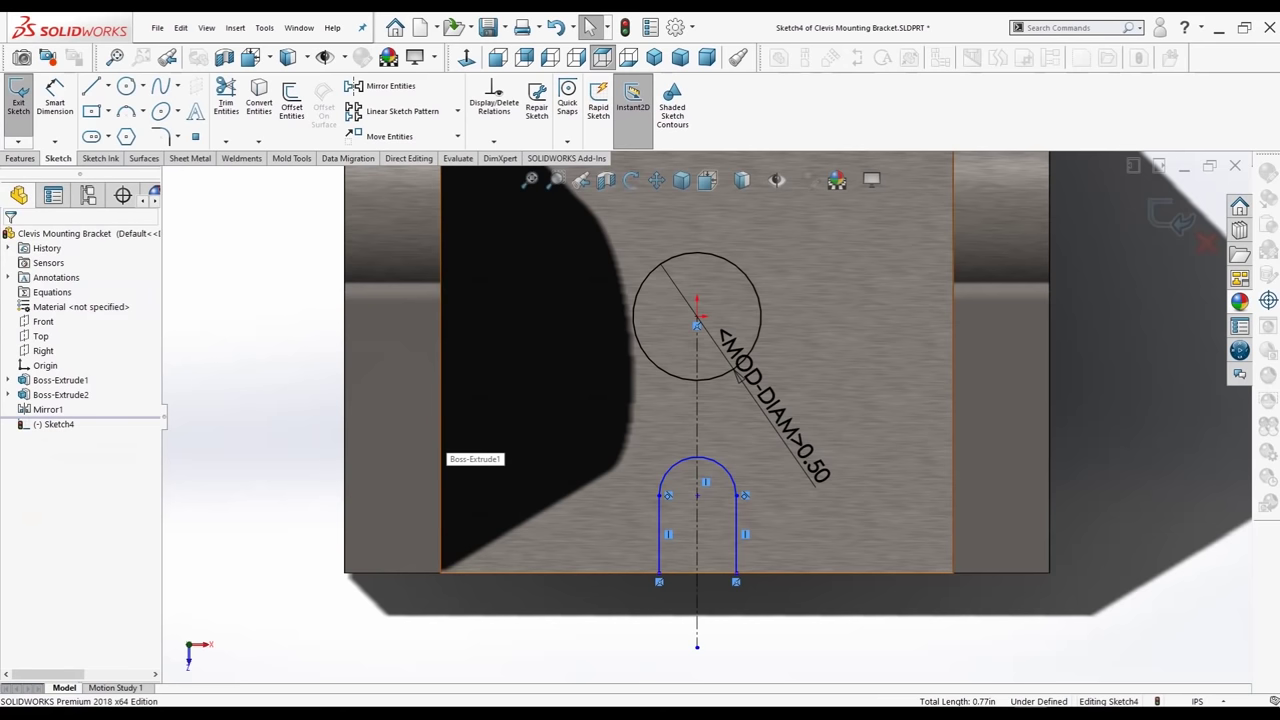
# Dimension the slot's rounded end to a 0.125 in radius
pyautogui.click(55, 97)
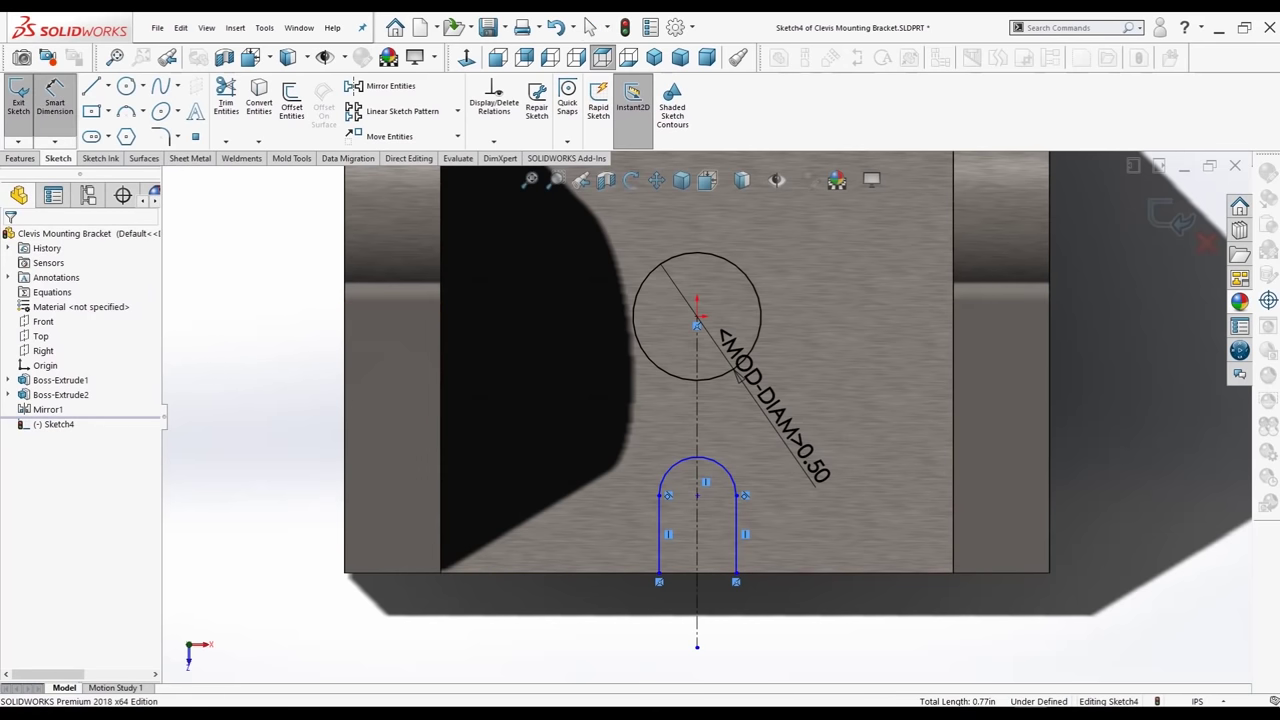
pyautogui.click(697, 460)
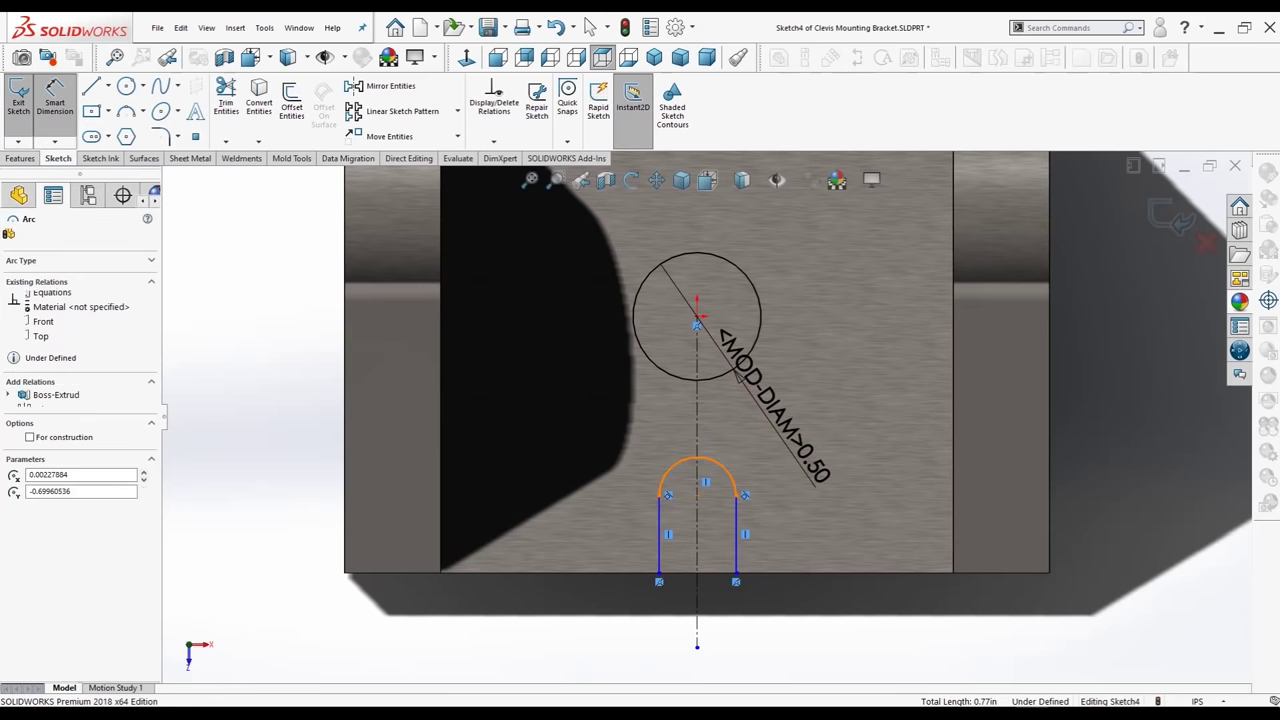
pyautogui.click(822, 385)
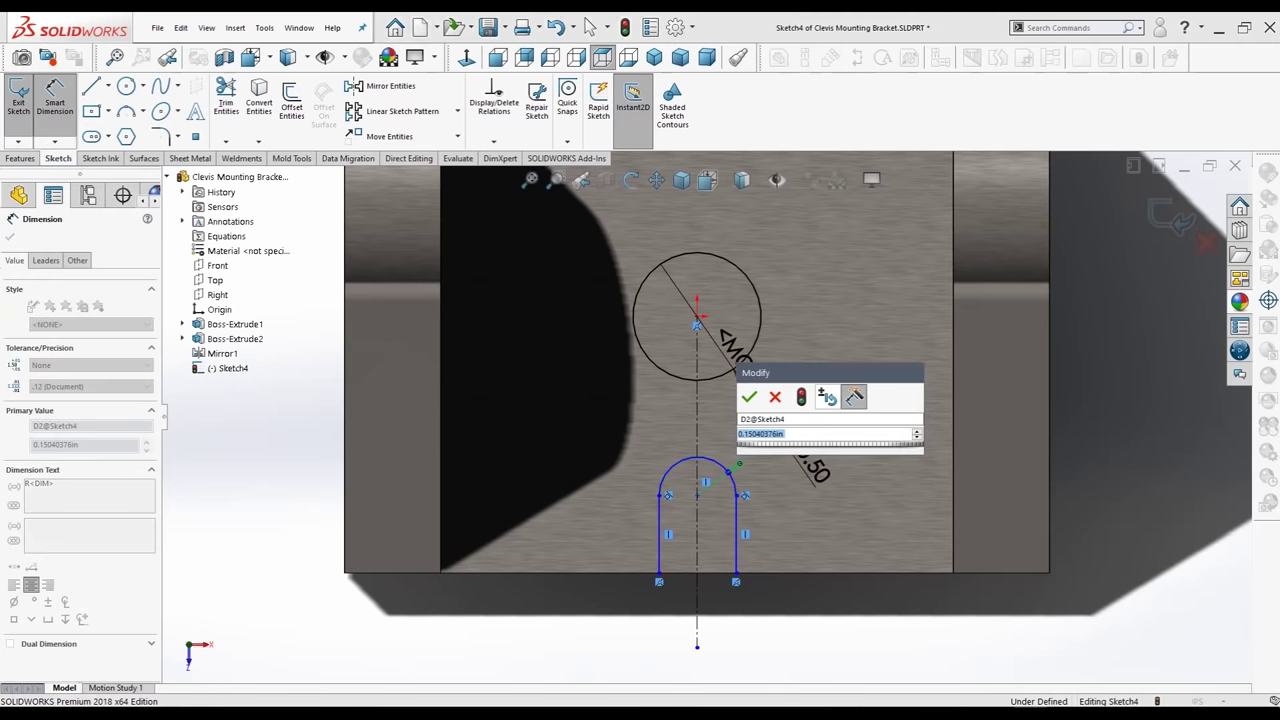
pyautogui.write('=')
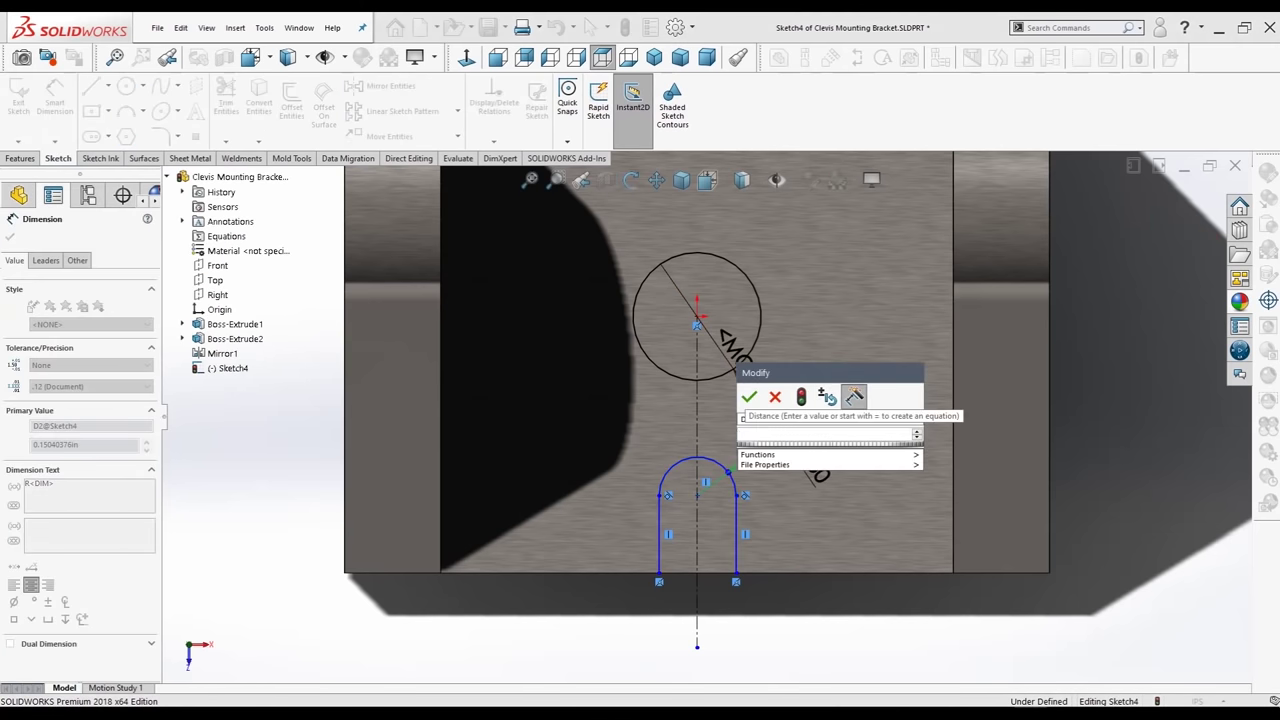
pyautogui.write('.125')
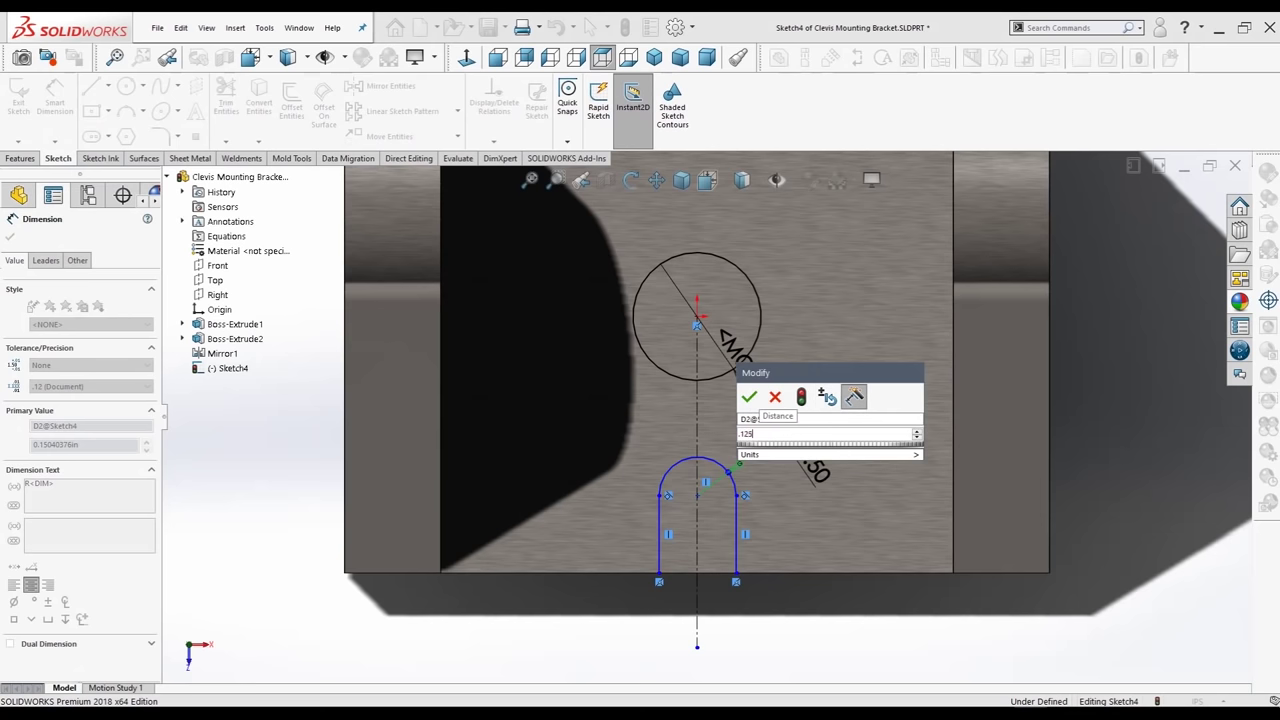
pyautogui.press('Return')
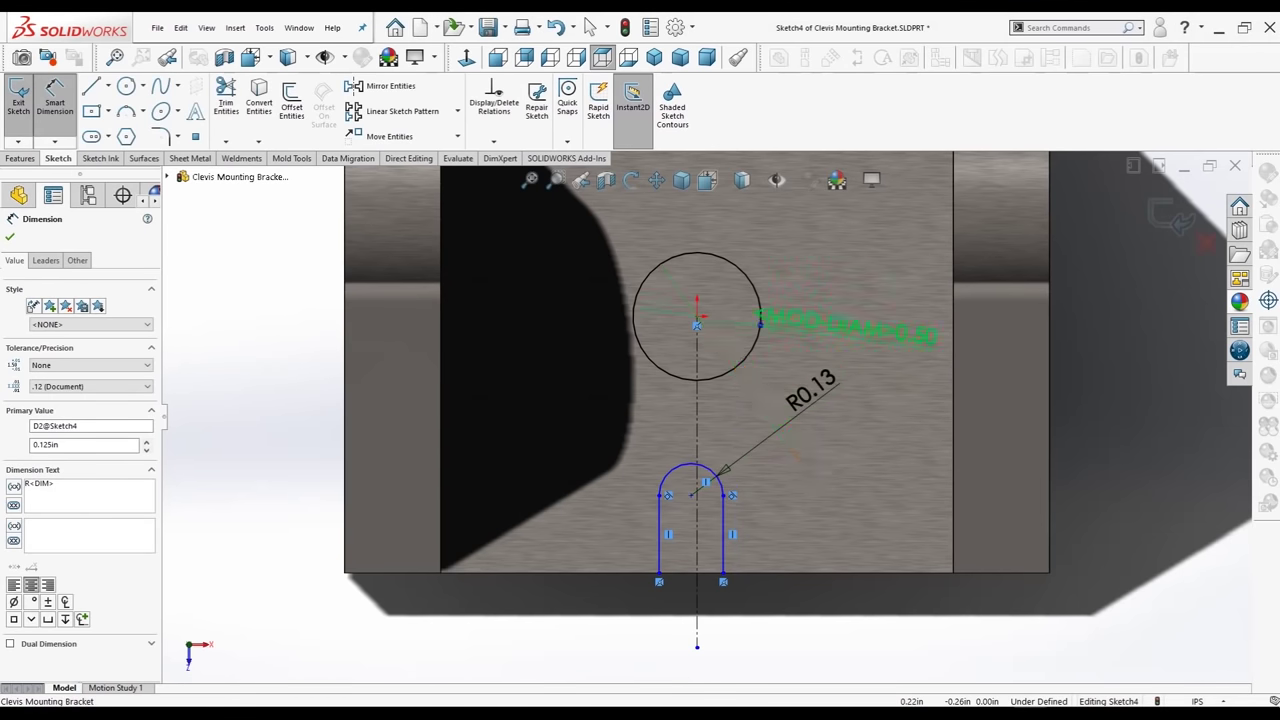
# Dimension the slot arc centre 0.75 in below the hole centre
pyautogui.press('f')
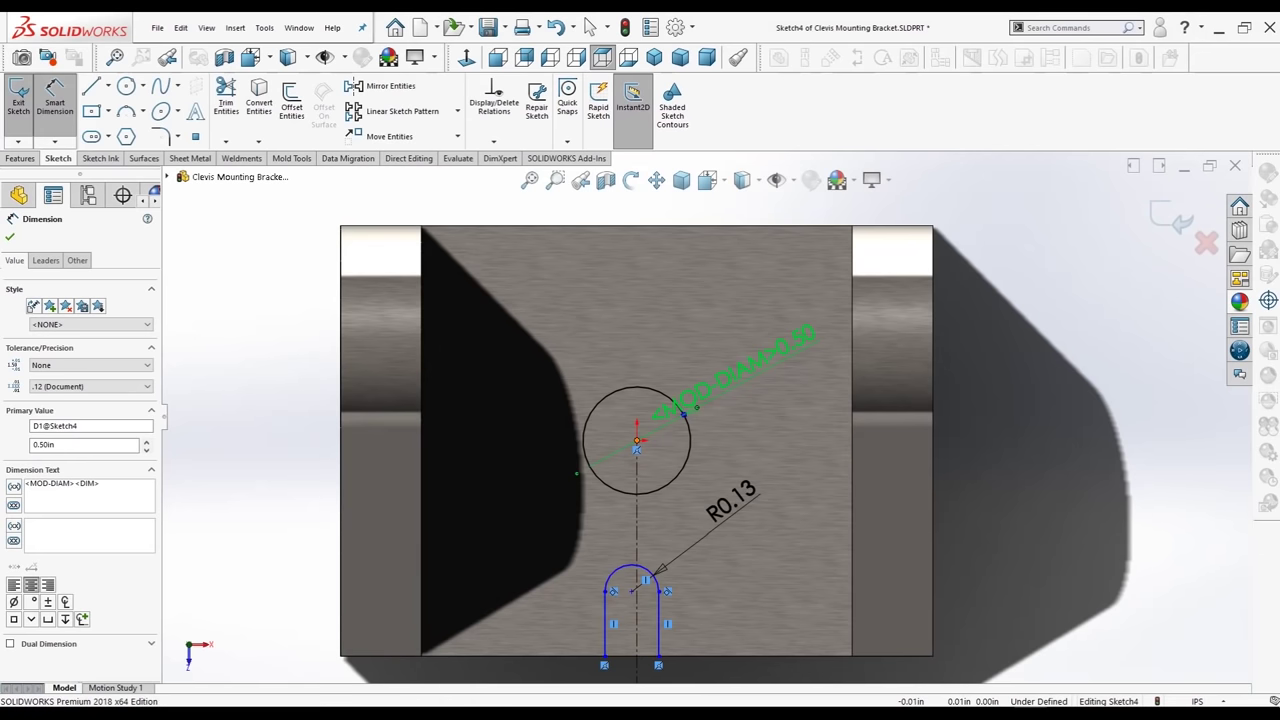
pyautogui.click(636, 440)
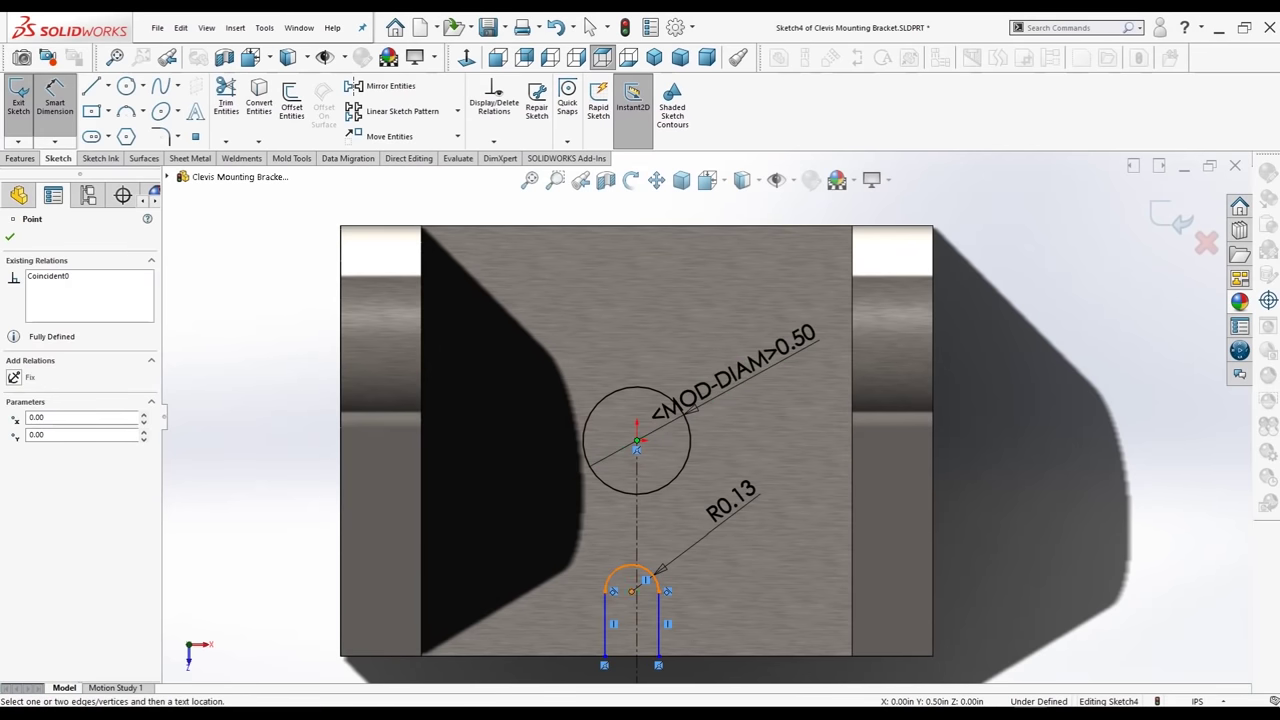
pyautogui.keyDown('ctrl'); pyautogui.click(631, 590); pyautogui.keyUp('ctrl')
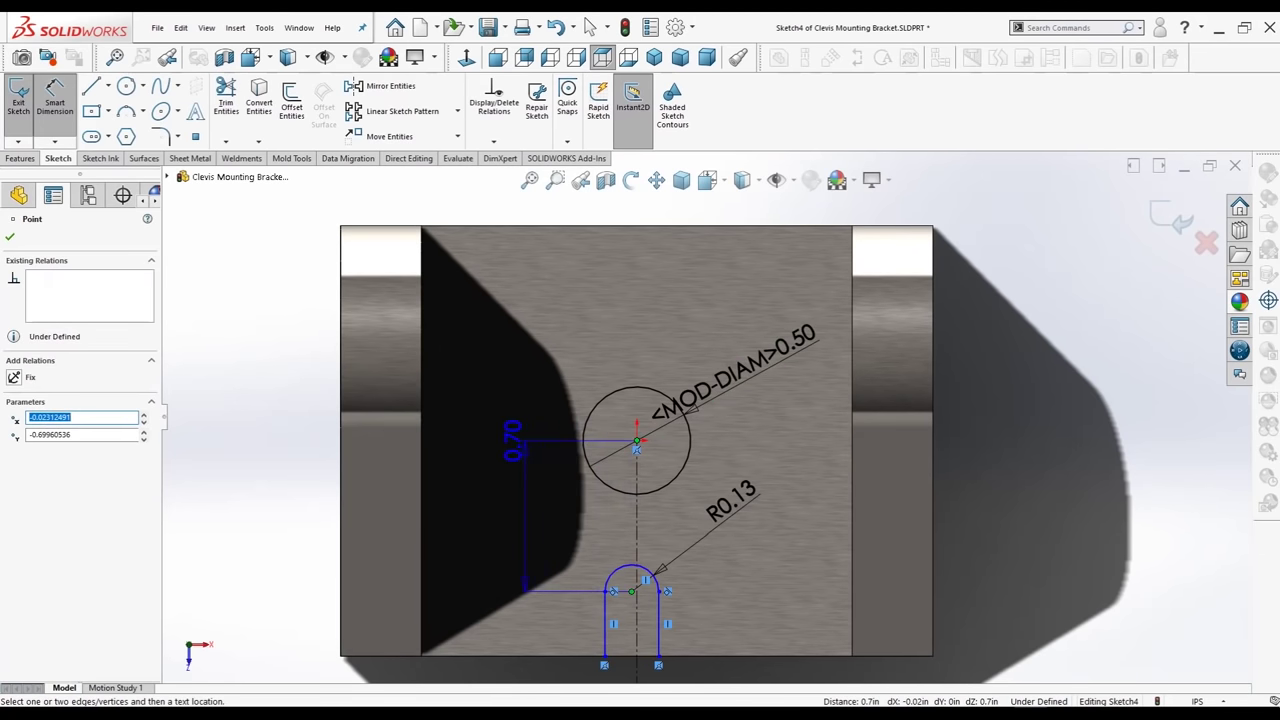
pyautogui.click(512, 440)
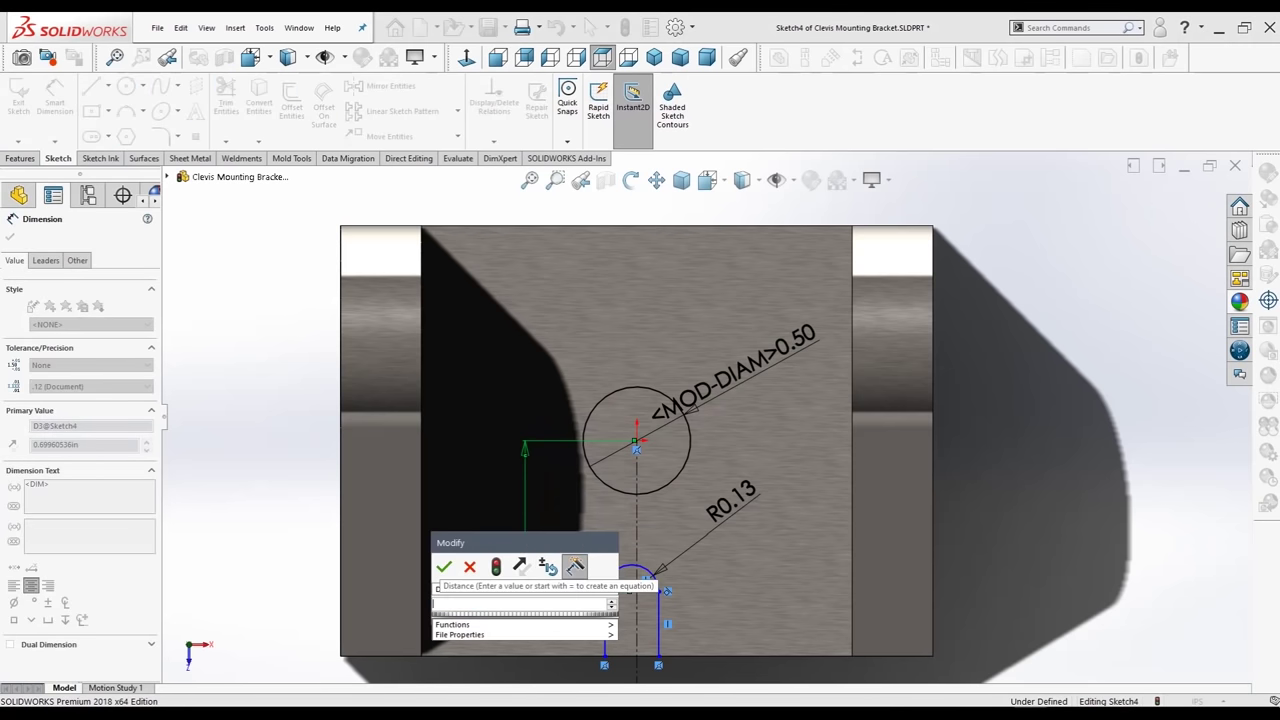
pyautogui.write('.75')
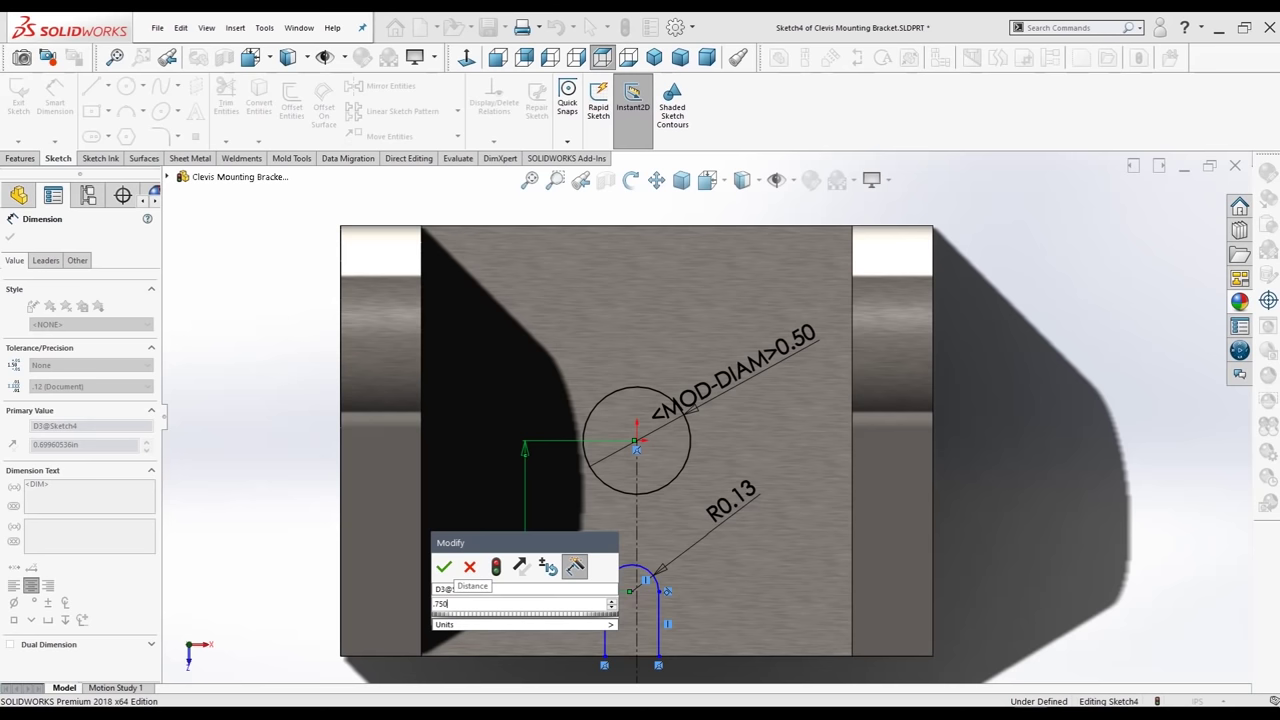
pyautogui.press('Return')
pyautogui.press('f')
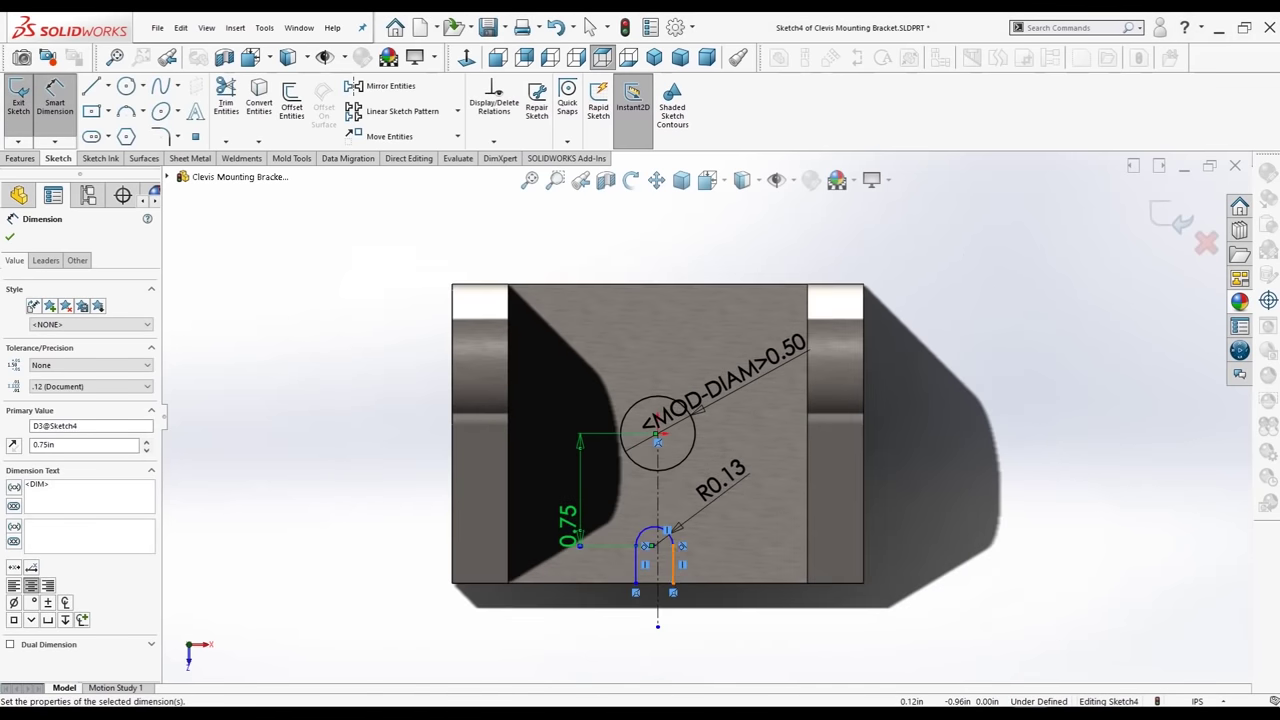
pyautogui.scroll(-2, 668, 620)
pyautogui.press('Escape')
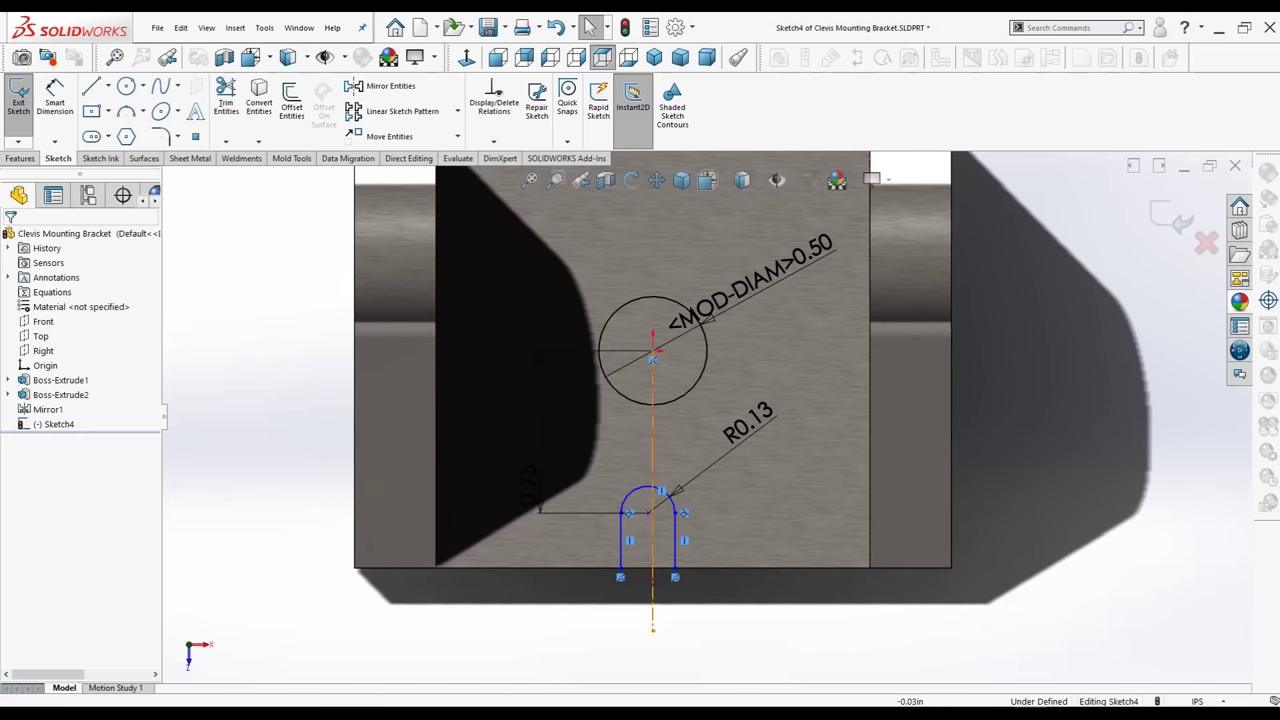
# Make the slot arc centre coincident with the vertical centreline
pyautogui.click(647, 512)
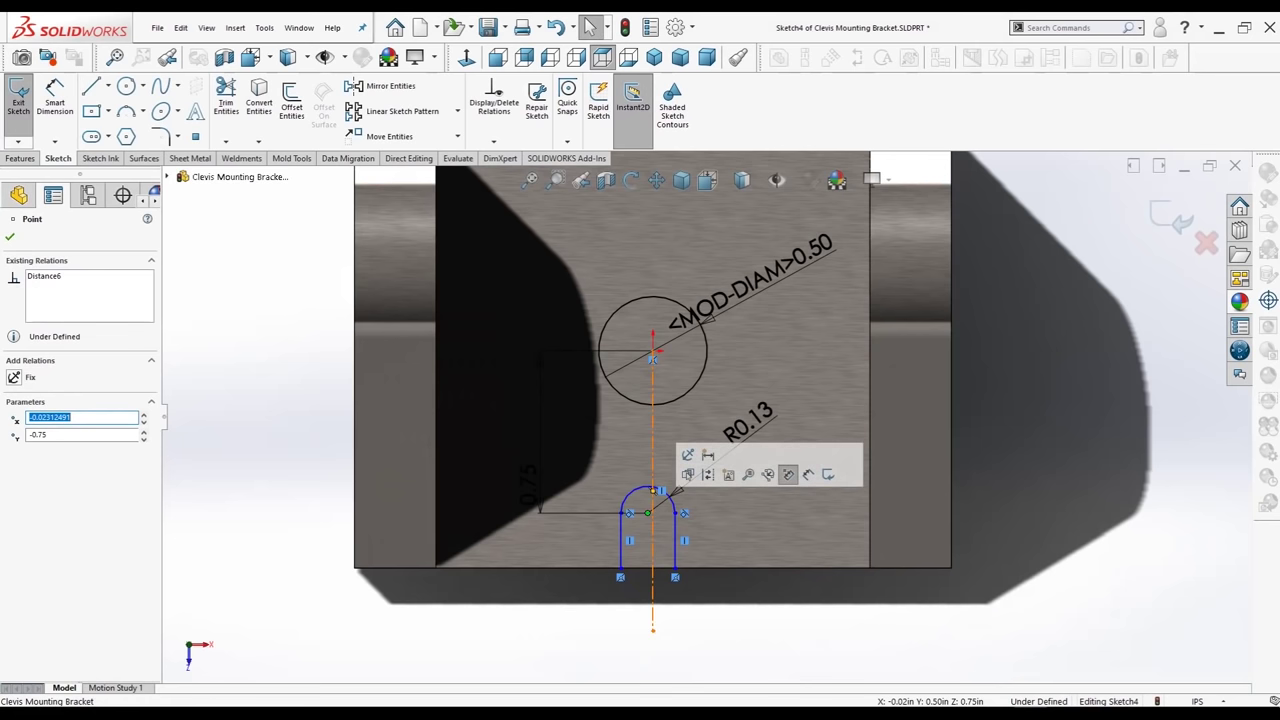
pyautogui.click(652, 450)
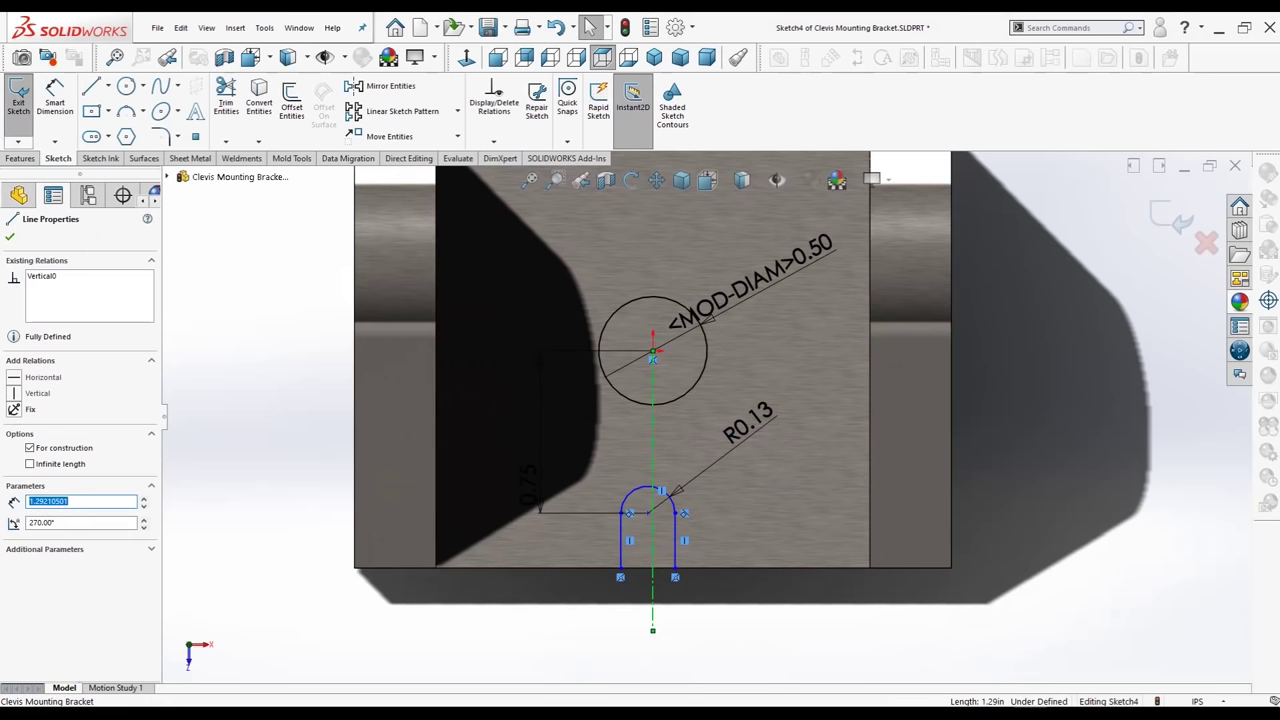
pyautogui.keyDown('ctrl'); pyautogui.click(620, 577); pyautogui.keyUp('ctrl')
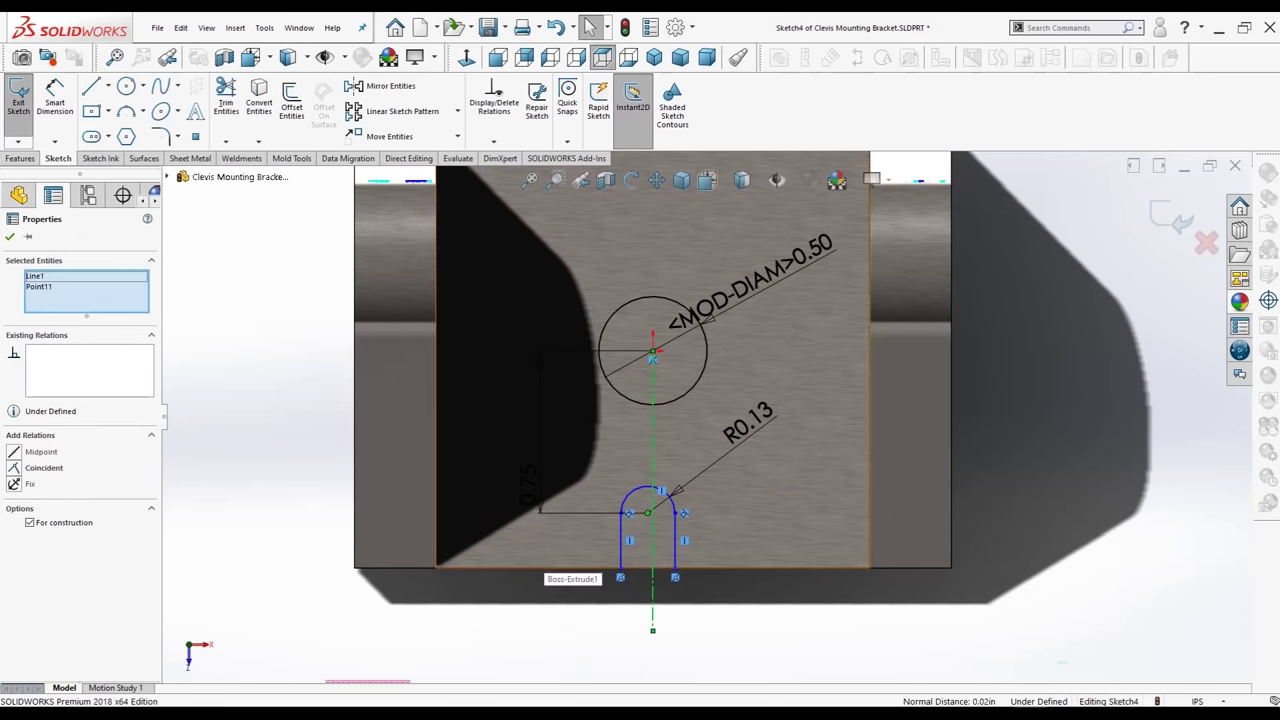
pyautogui.click(44, 467)
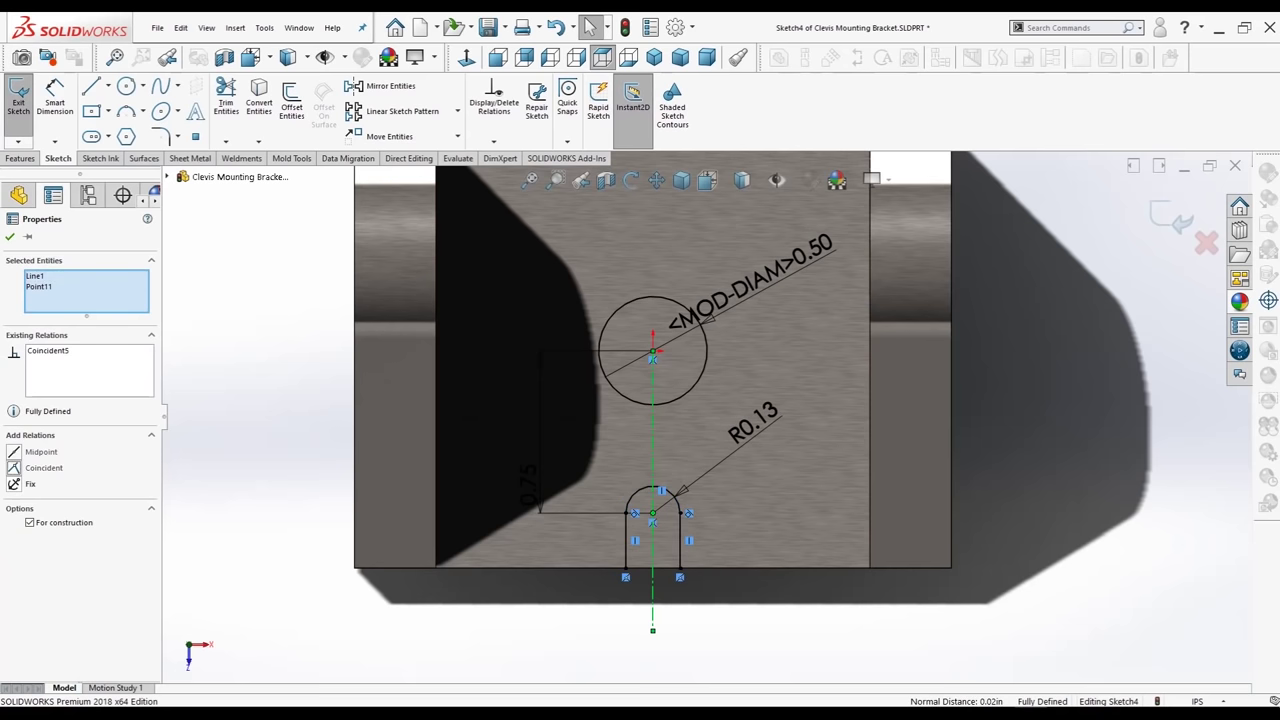
pyautogui.click(9, 236)
# Start a cut-extrude from the sketch with Through All depth, viewed in isometric
pyautogui.press('f')
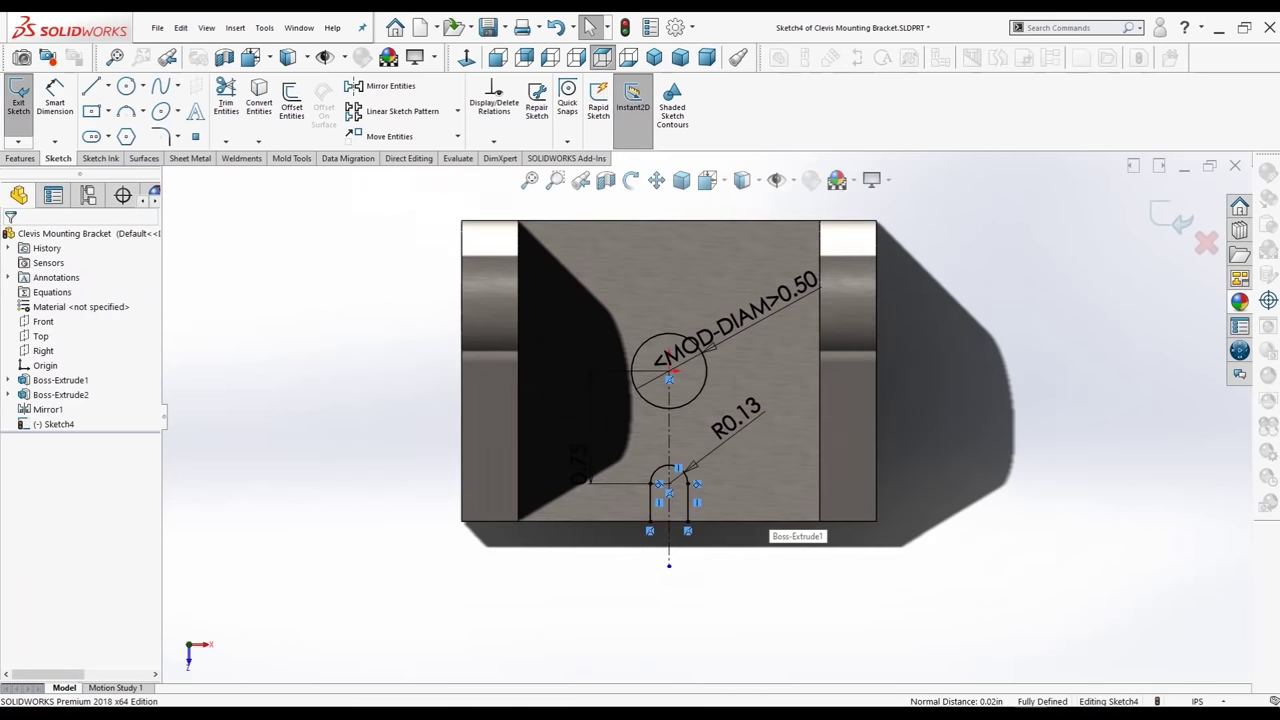
pyautogui.moveTo(700, 400)
pyautogui.mouseDown(button='middle')
pyautogui.moveTo(720, 480)
pyautogui.moveTo(700, 460)
pyautogui.mouseUp(button='middle')
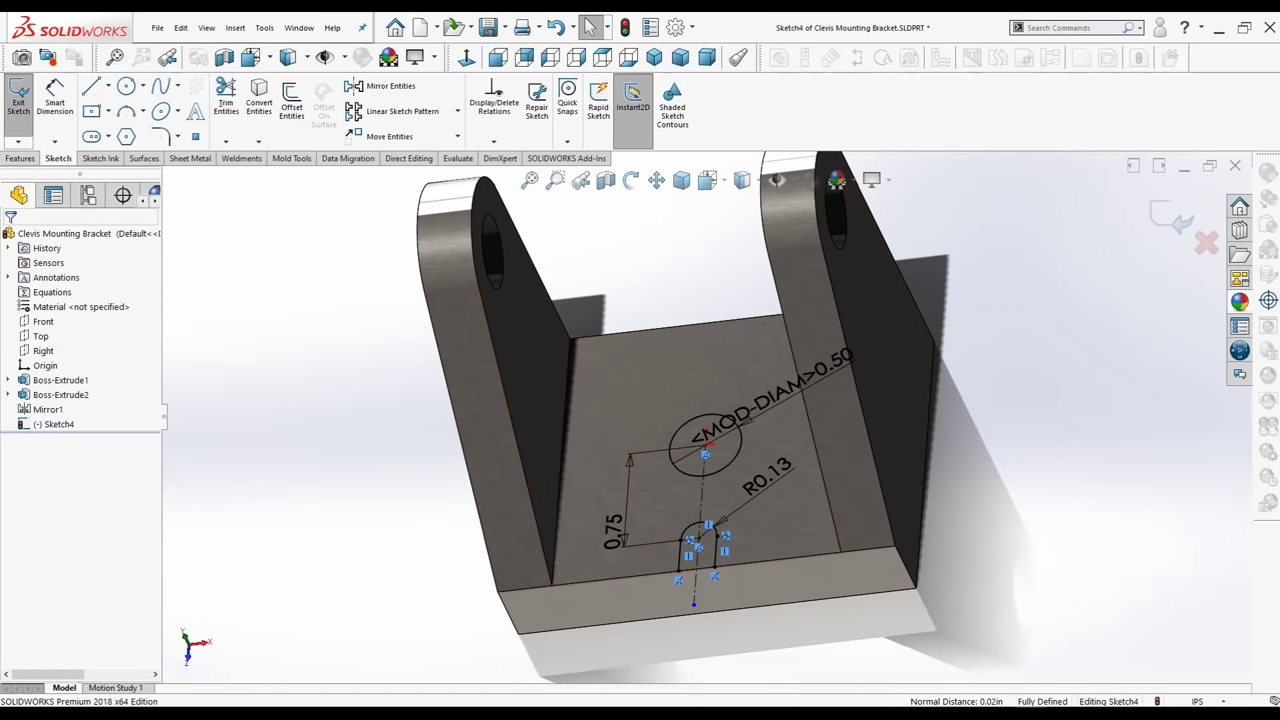
pyautogui.click(654, 57)
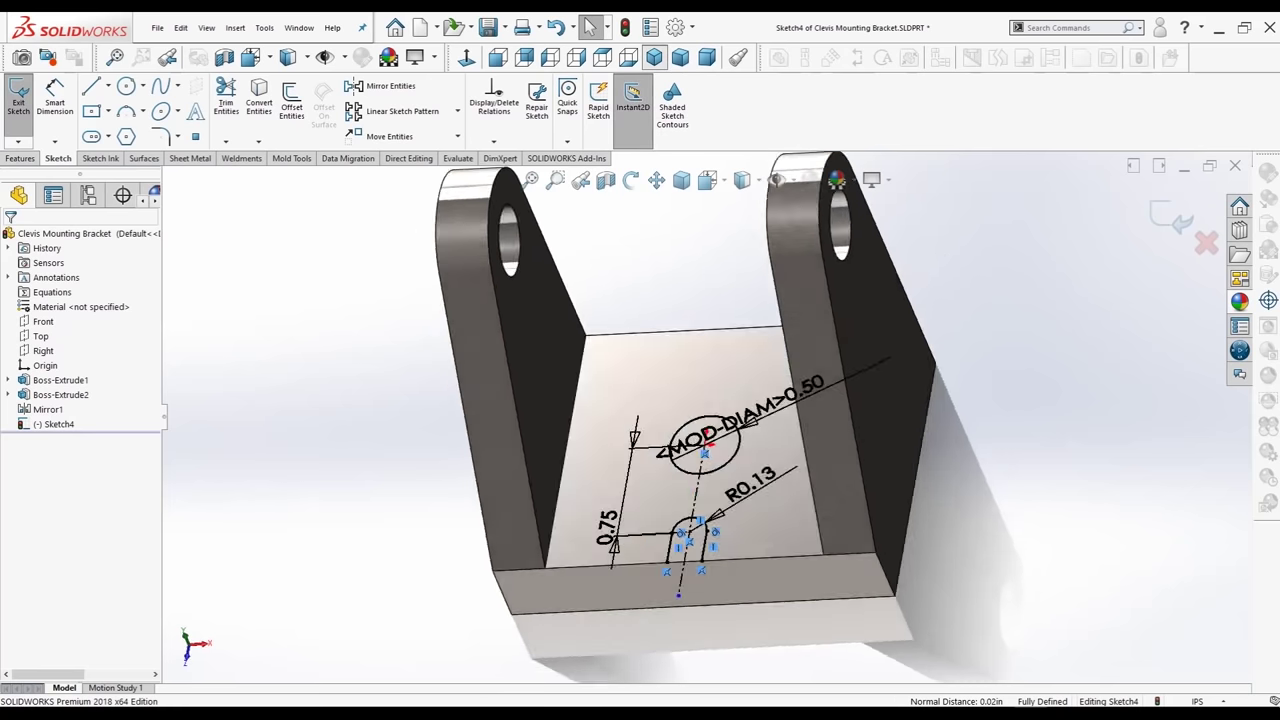
pyautogui.click(20, 158)
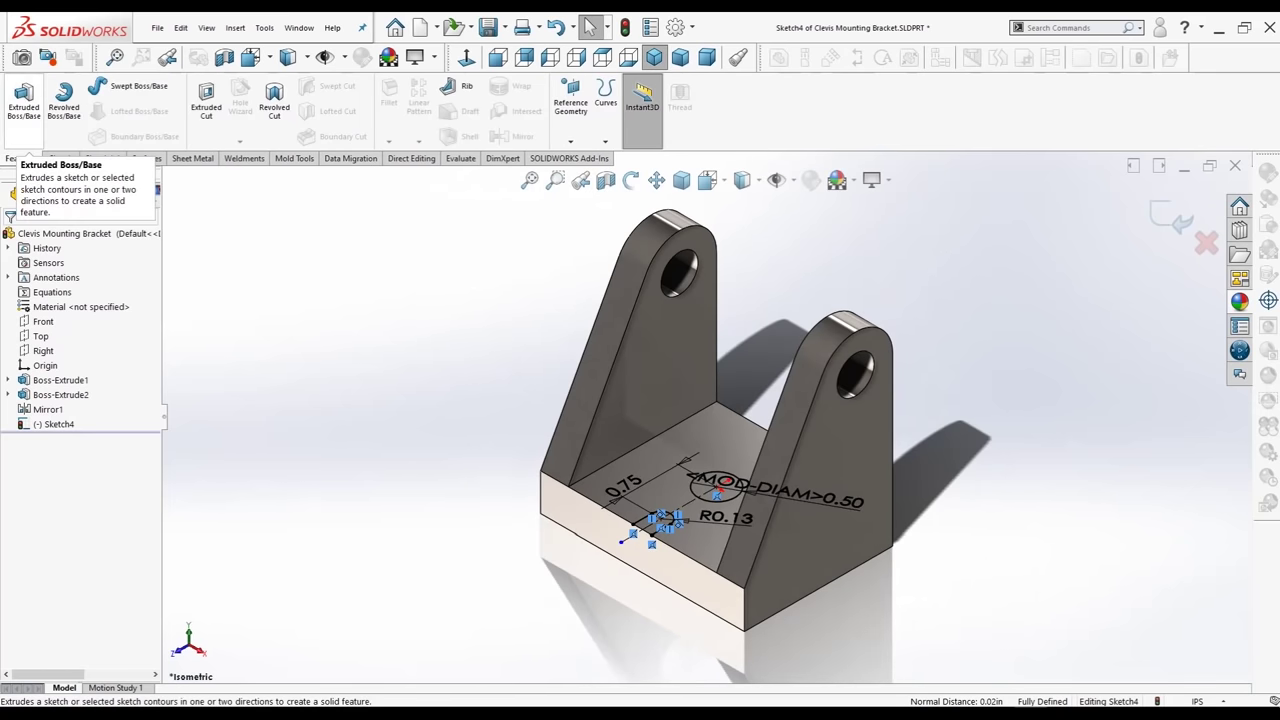
pyautogui.click(206, 100)
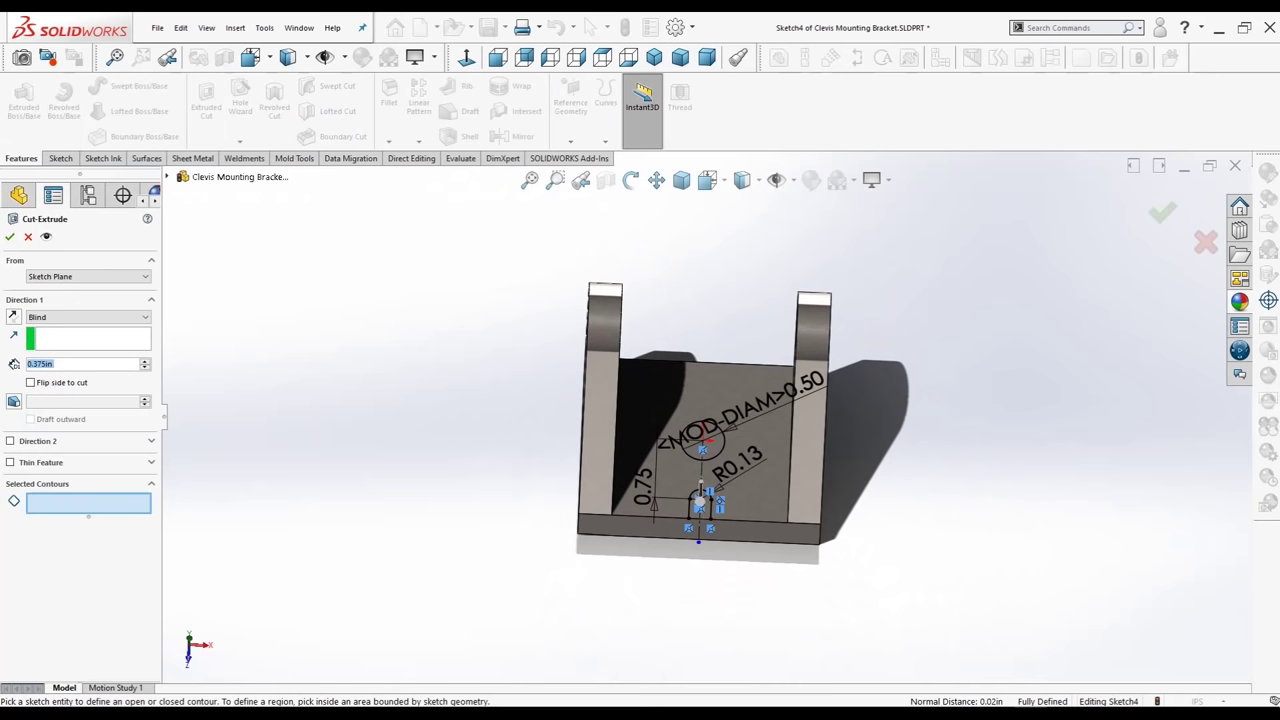
pyautogui.click(88, 317)
pyautogui.click(60, 336)
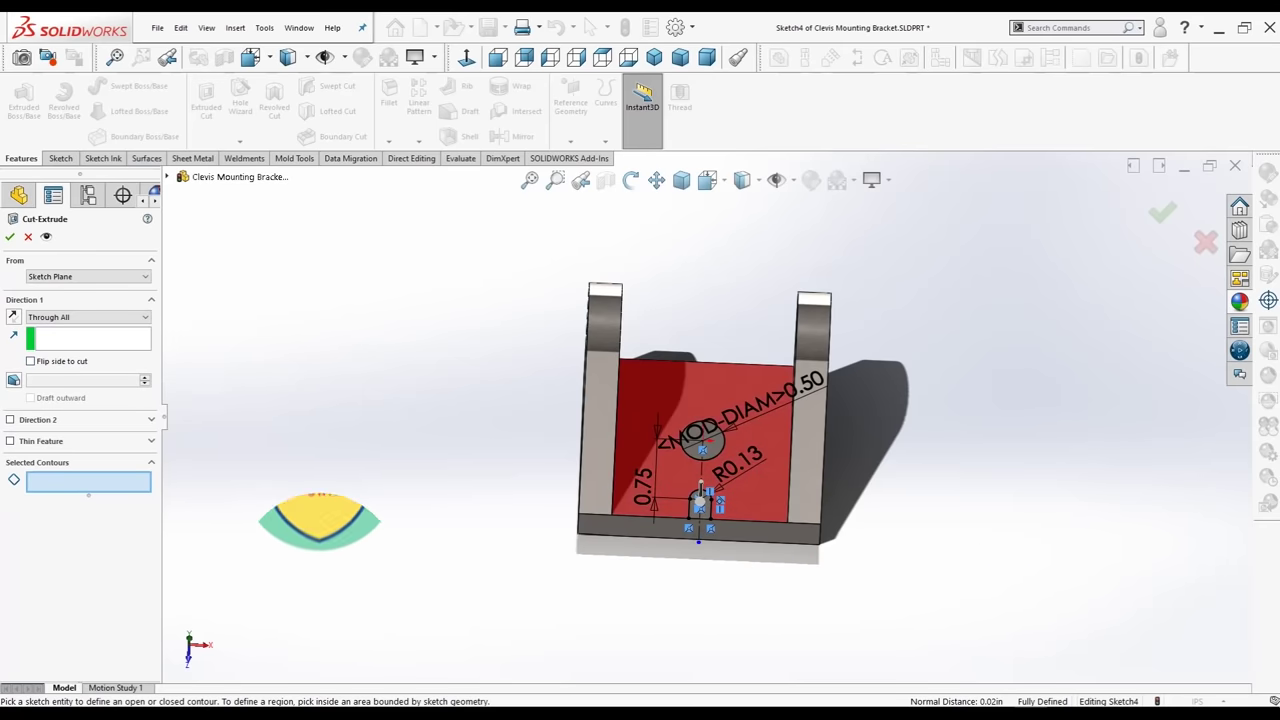
# Select the hole circle and slot regions as cut contours and accept the cut
pyautogui.click(705, 505)
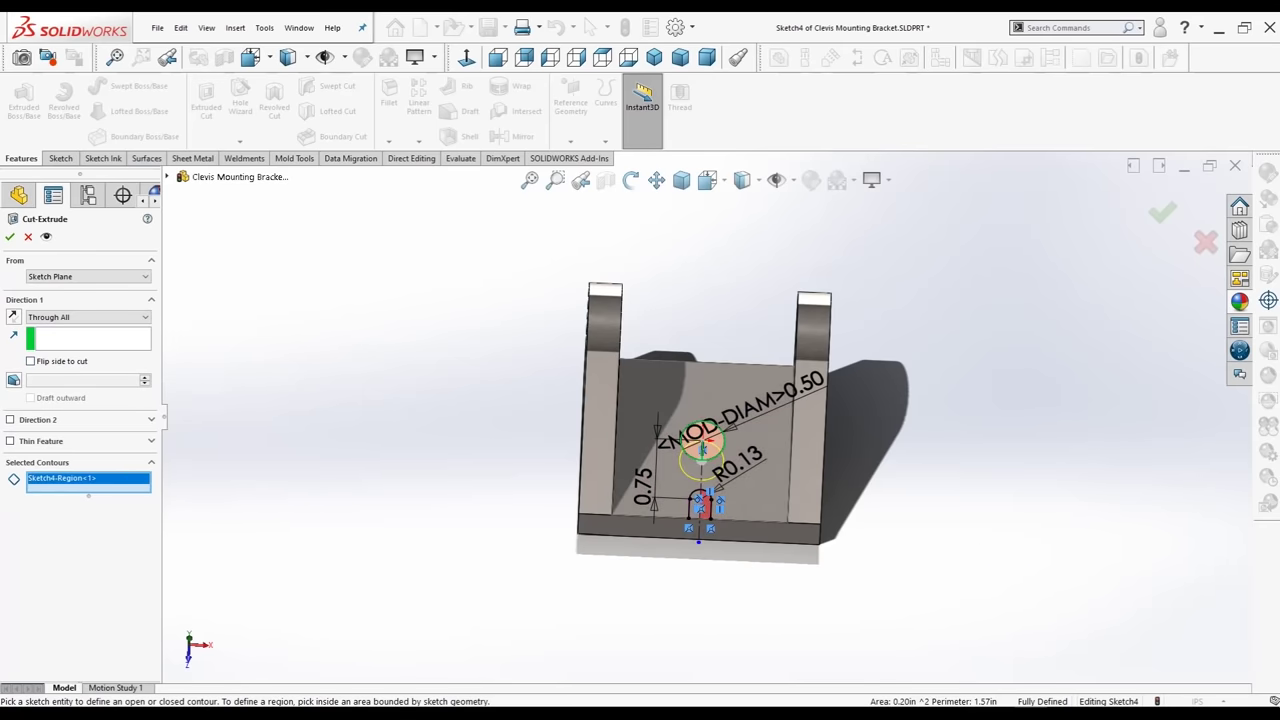
pyautogui.click(703, 445)
pyautogui.scroll(-3, 696, 503)
pyautogui.scroll(-3, 696, 503)
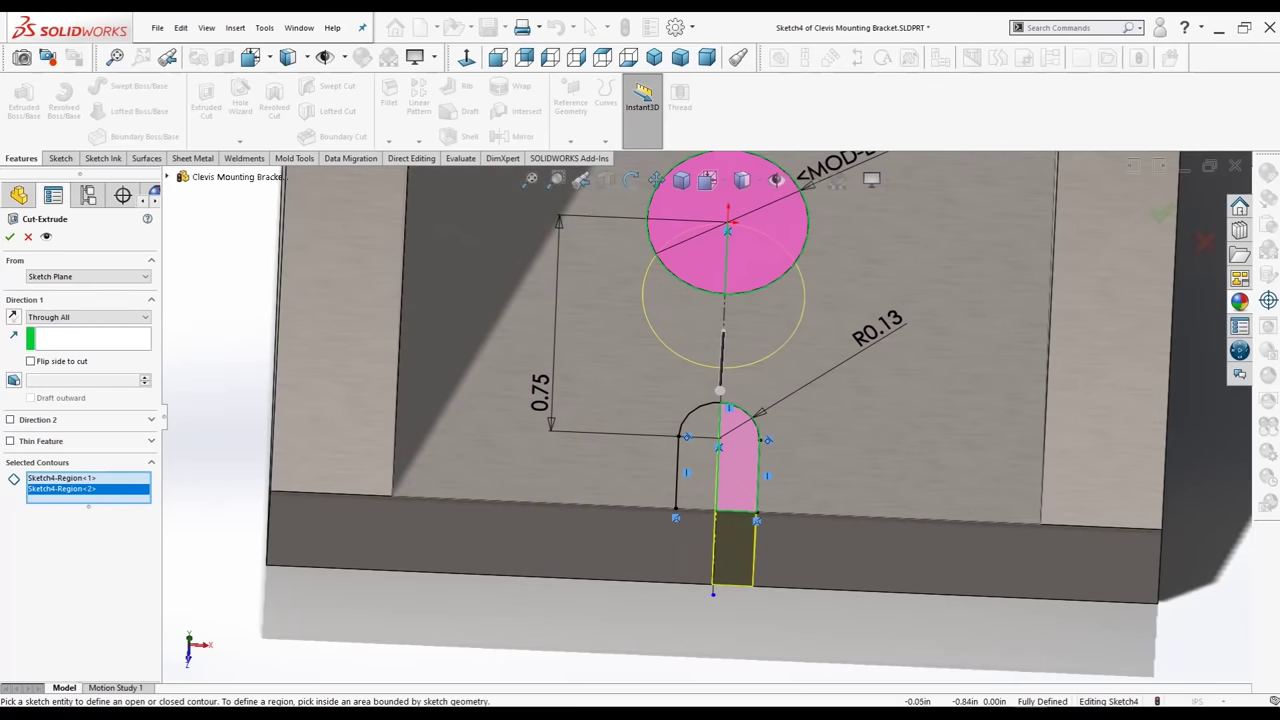
pyautogui.click(703, 440)
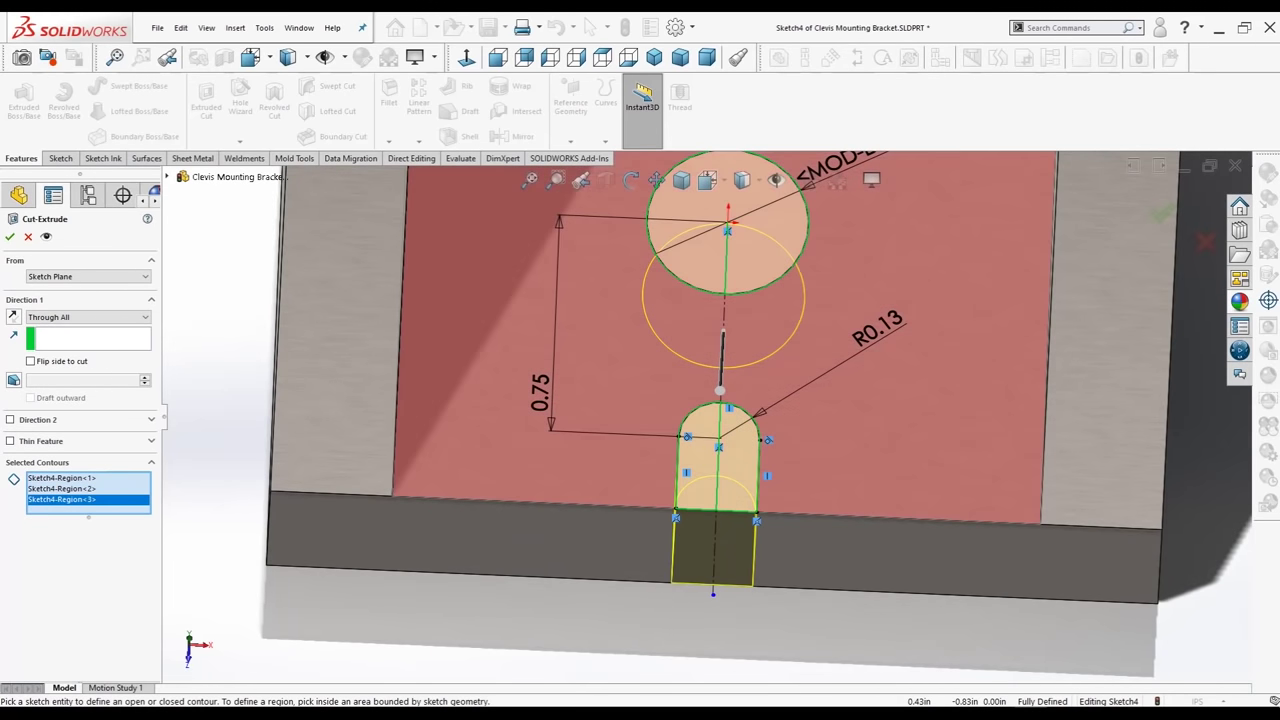
pyautogui.scroll(5, 705, 425)
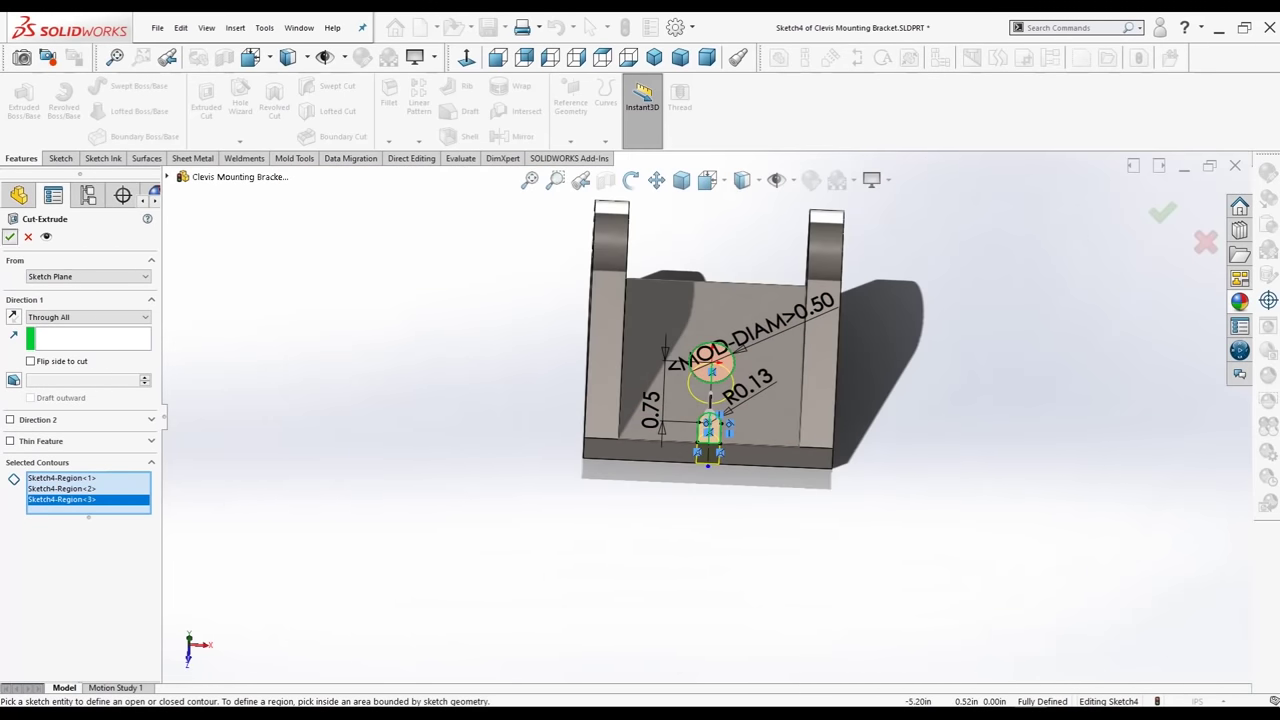
pyautogui.press('Return')
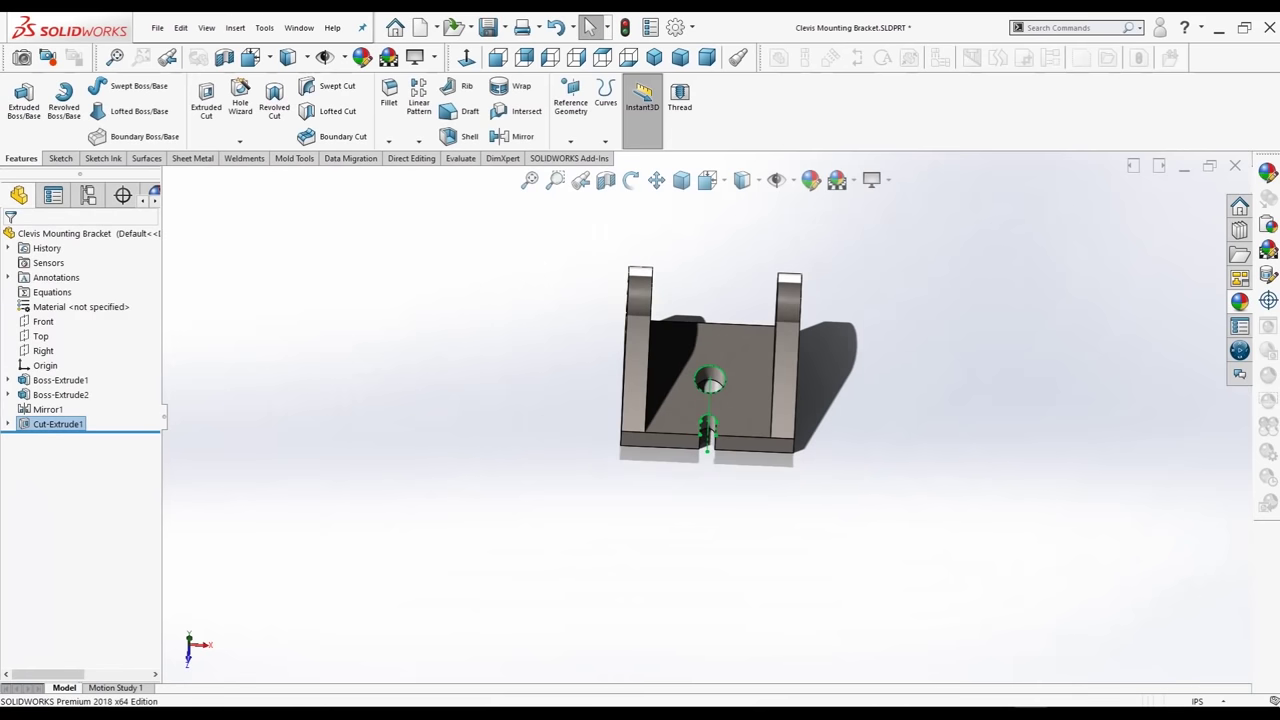
# Start a fillet on two outer edges of each upright lug
pyautogui.click(654, 57)
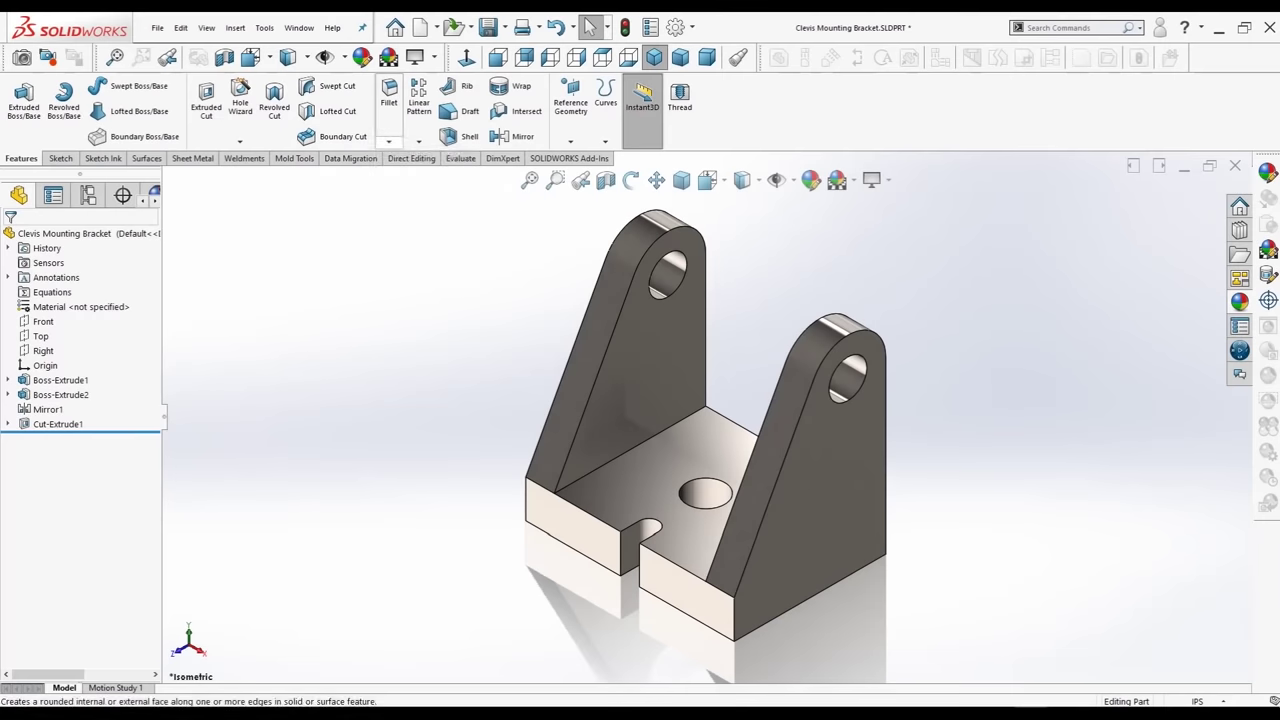
pyautogui.click(388, 141)
pyautogui.click(405, 158)
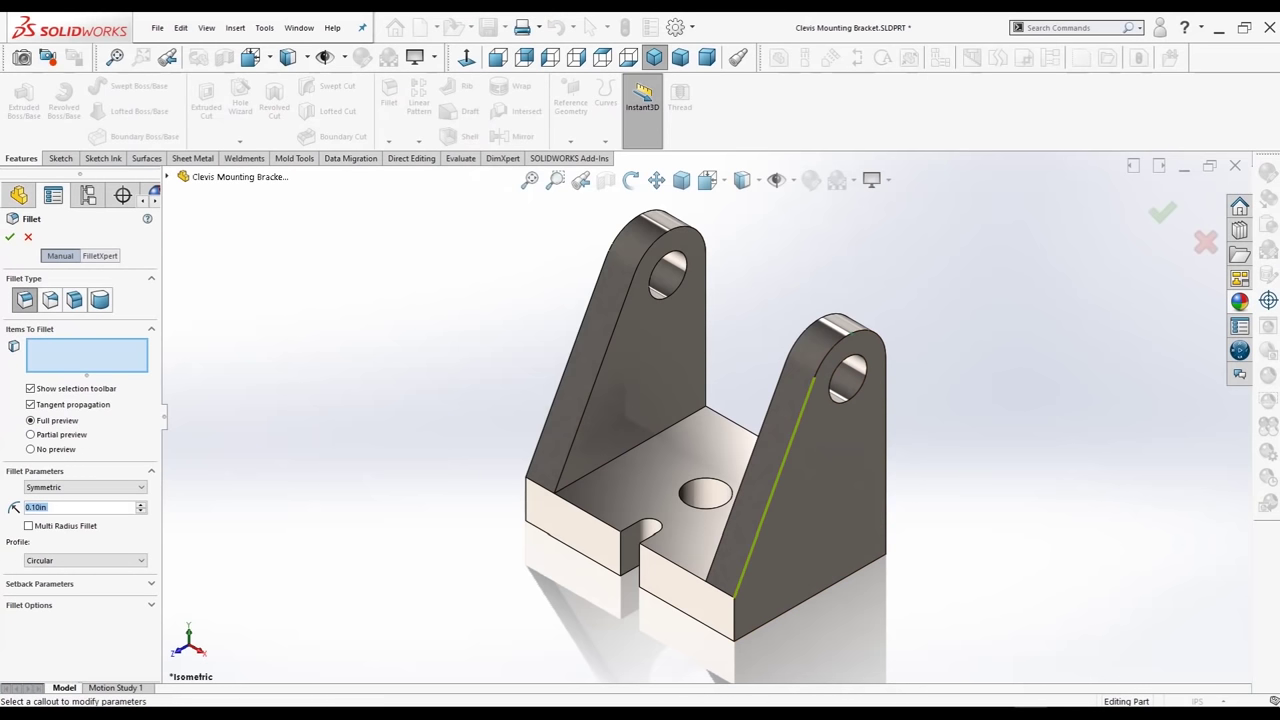
pyautogui.click(775, 490)
pyautogui.moveTo(775, 480)
pyautogui.mouseDown(button='middle')
pyautogui.moveTo(790, 560)
pyautogui.moveTo(797, 517)
pyautogui.mouseUp(button='middle')
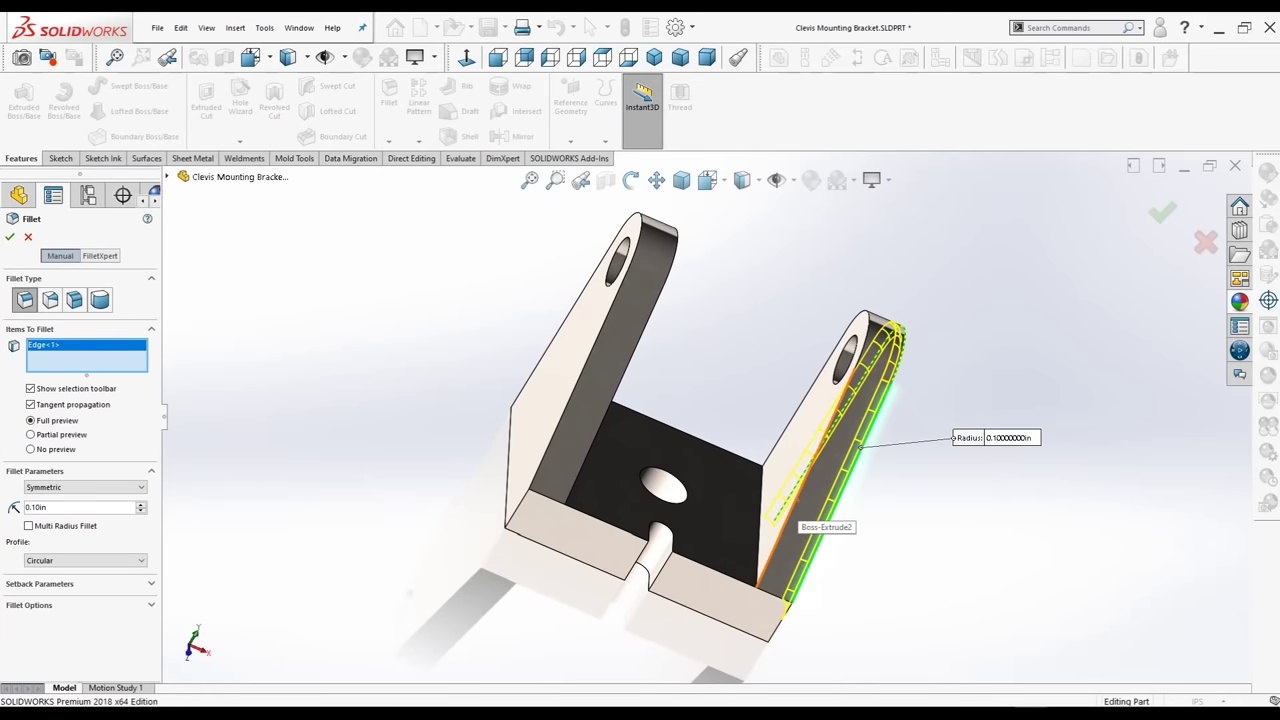
pyautogui.click(790, 517)
pyautogui.moveTo(790, 517); pyautogui.dragTo(760, 480, button='middle')
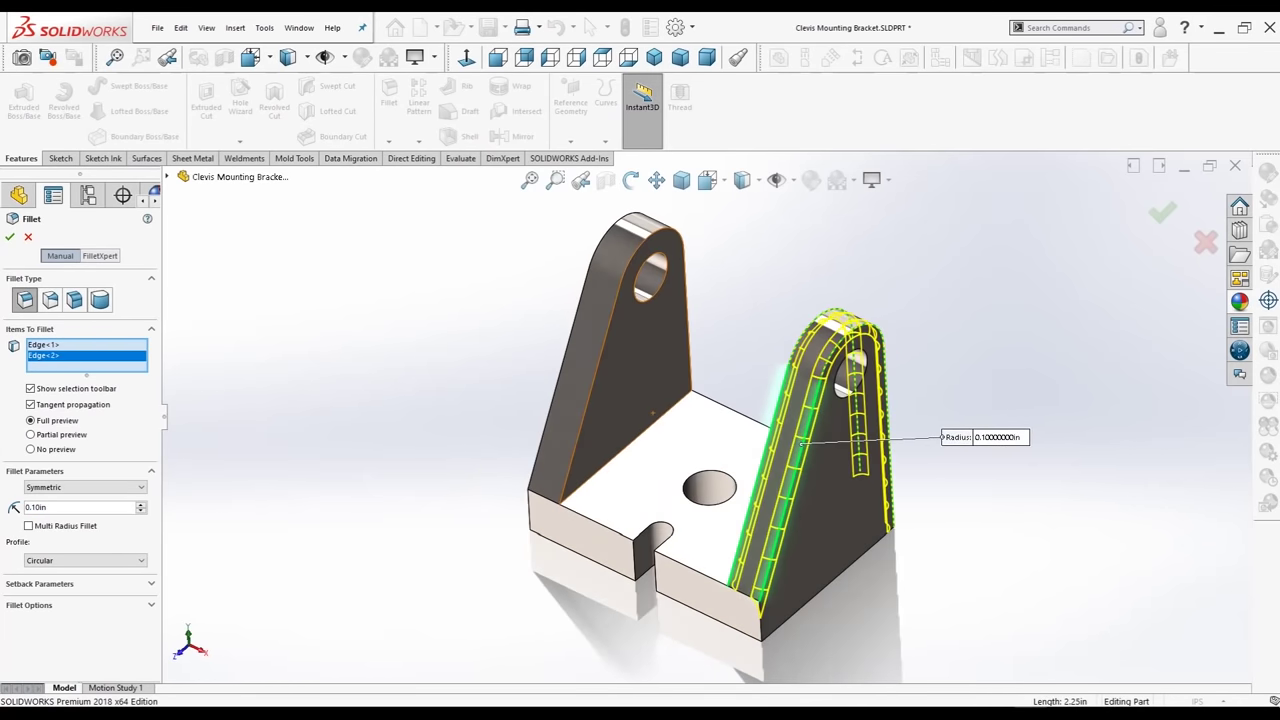
pyautogui.click(588, 416)
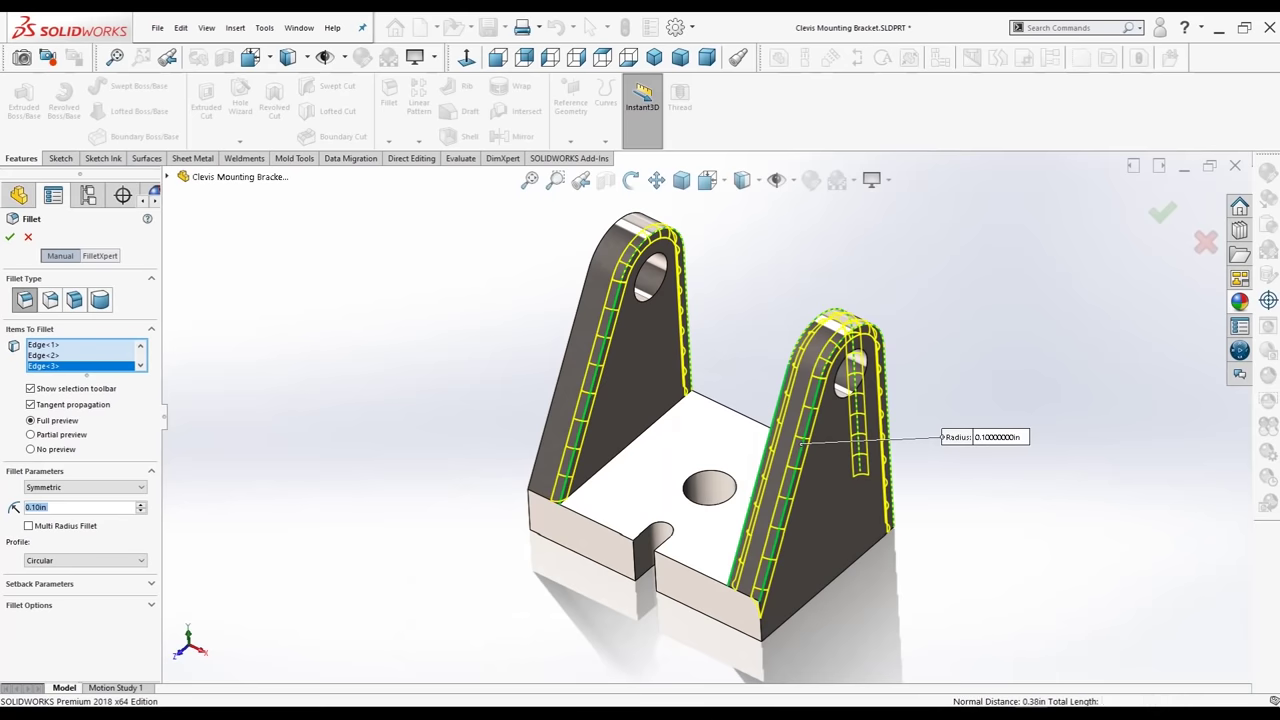
pyautogui.moveTo(588, 416)
pyautogui.mouseDown(button='middle')
pyautogui.moveTo(594, 470)
pyautogui.moveTo(600, 445)
pyautogui.mouseUp(button='middle')
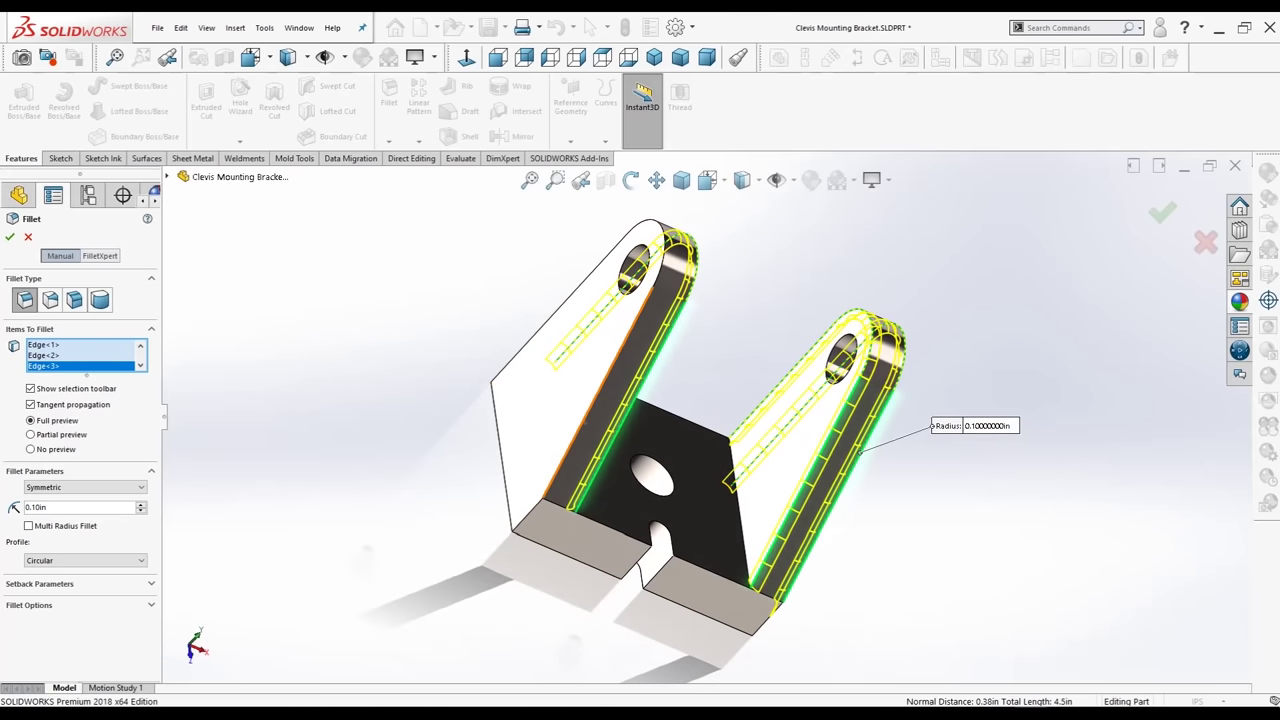
pyautogui.click(586, 440)
pyautogui.moveTo(590, 440); pyautogui.dragTo(615, 465, button='middle')
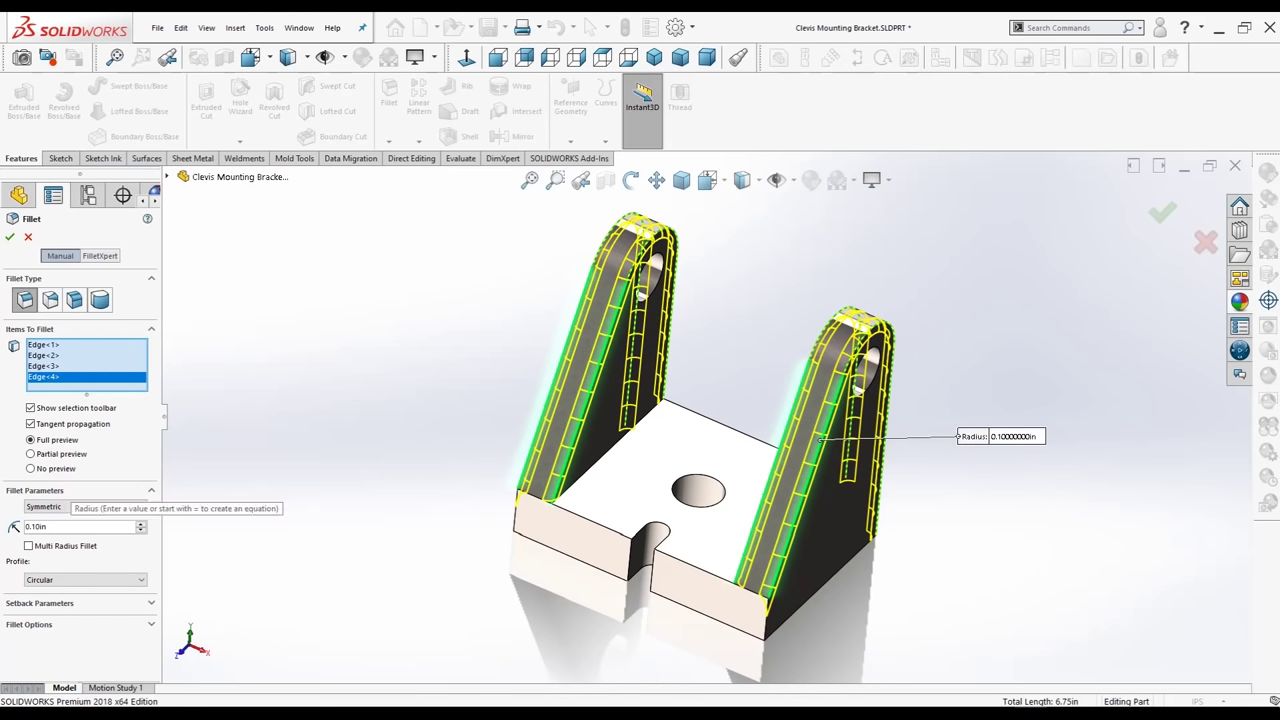
# Set the fillet radius to 0.125 in and apply it to the four lug edges
pyautogui.click(60, 526)
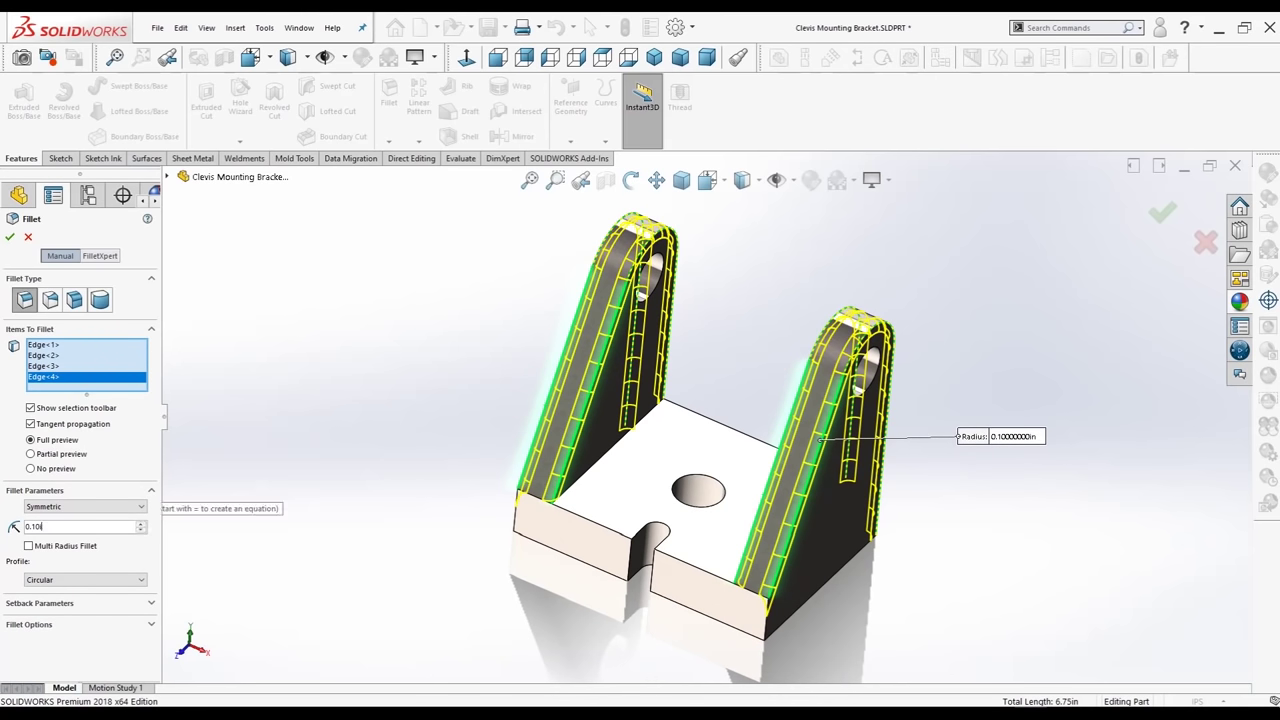
pyautogui.press('BackSpace')
pyautogui.press('BackSpace')
pyautogui.press('BackSpace')
pyautogui.write('.1')
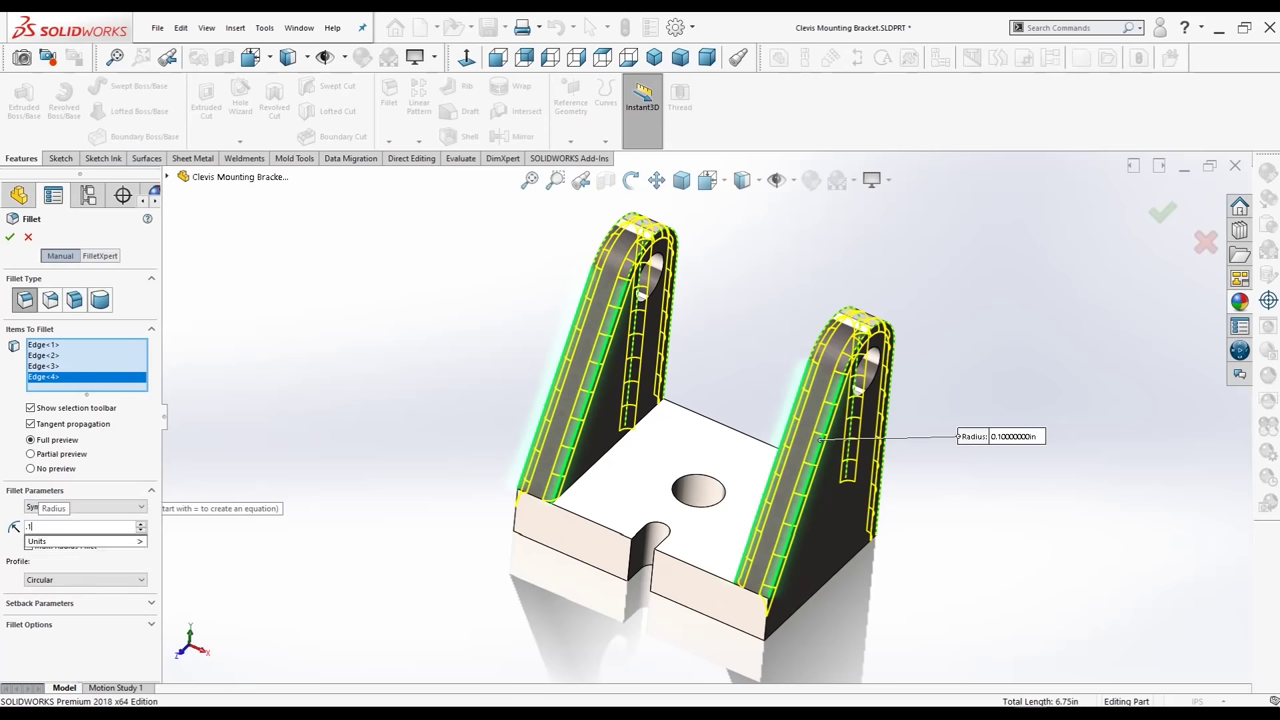
pyautogui.write('25')
pyautogui.press('Down')
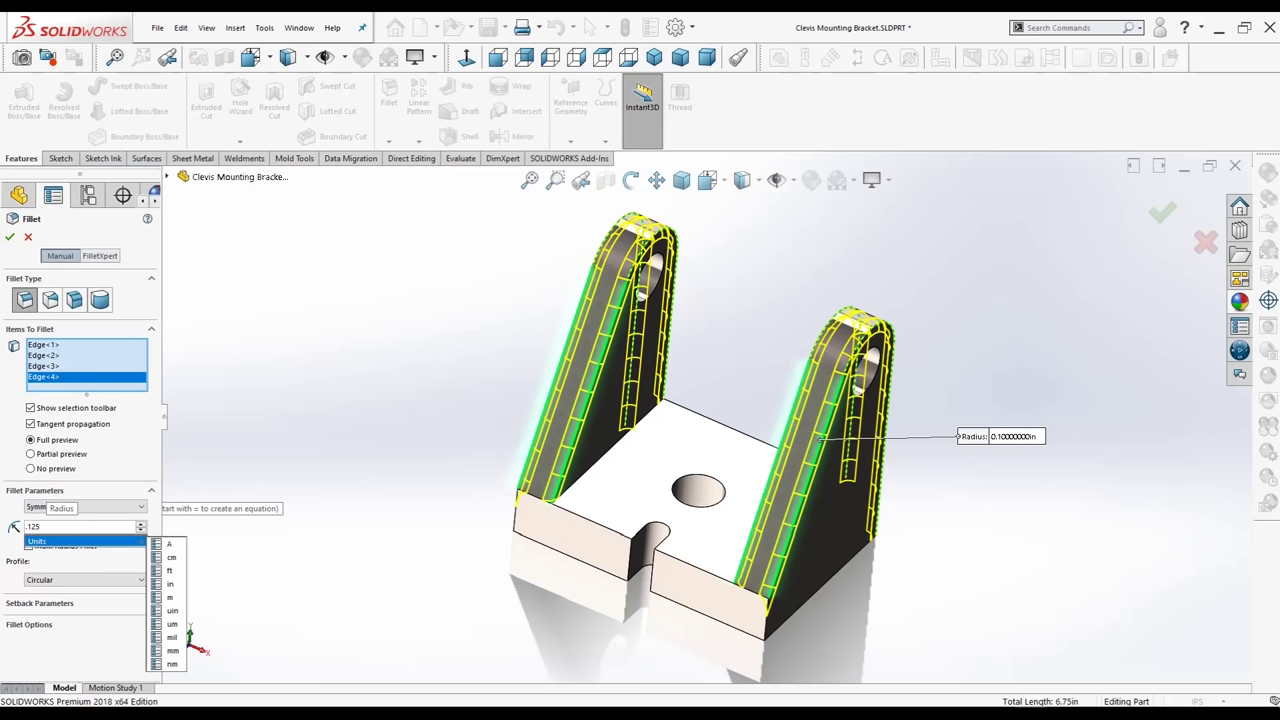
pyautogui.press('Return')
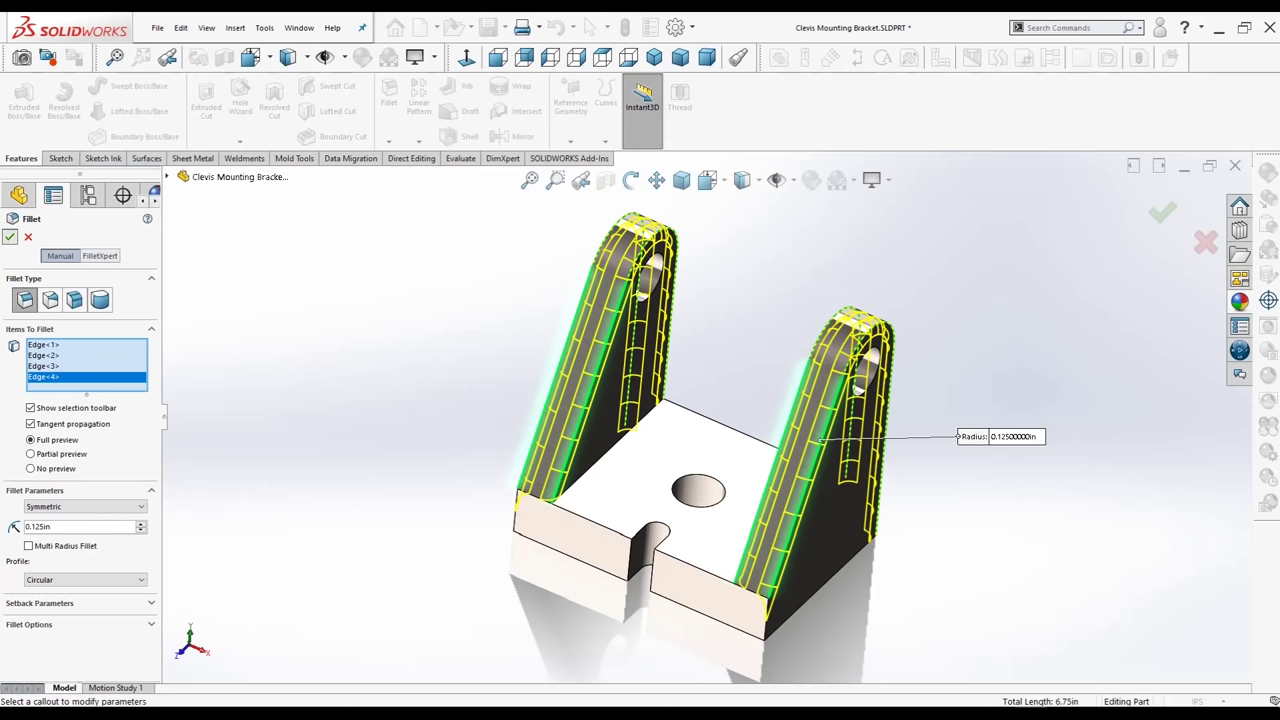
pyautogui.press('Return')
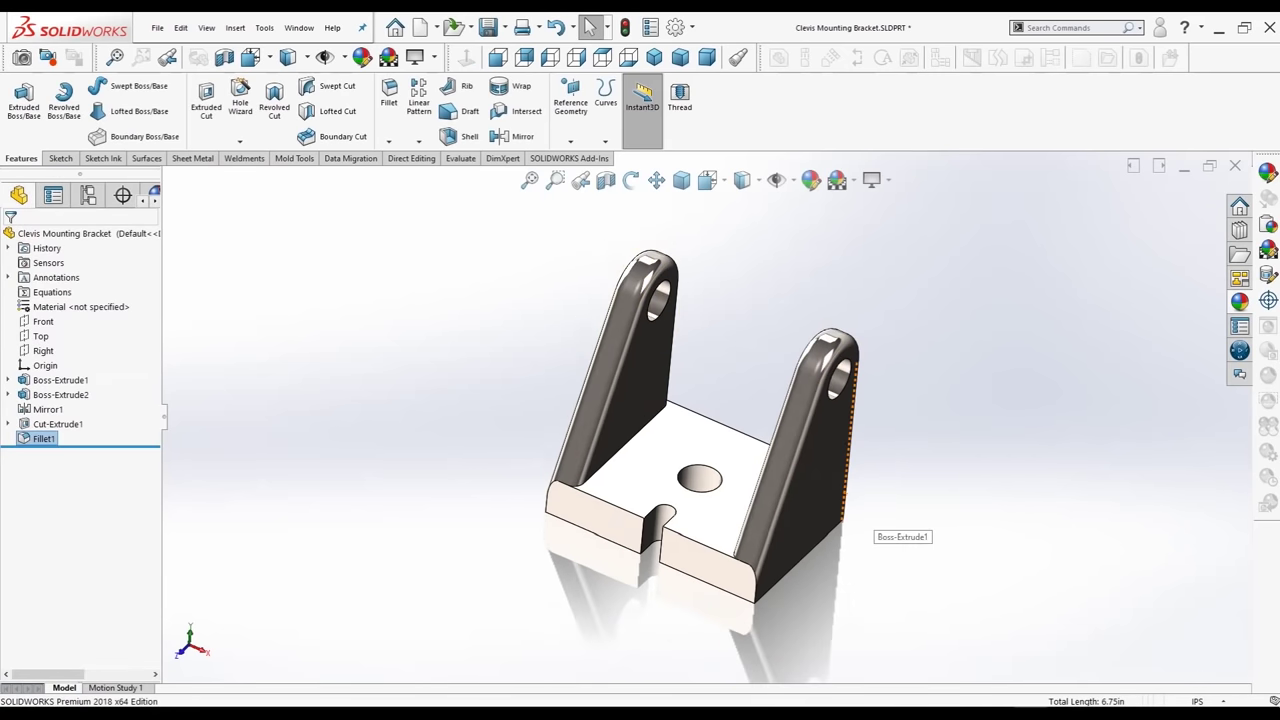
pyautogui.moveTo(868, 528)
pyautogui.mouseDown(button='middle')
pyautogui.moveTo(820, 470)
pyautogui.moveTo(760, 430)
pyautogui.mouseUp(button='middle')
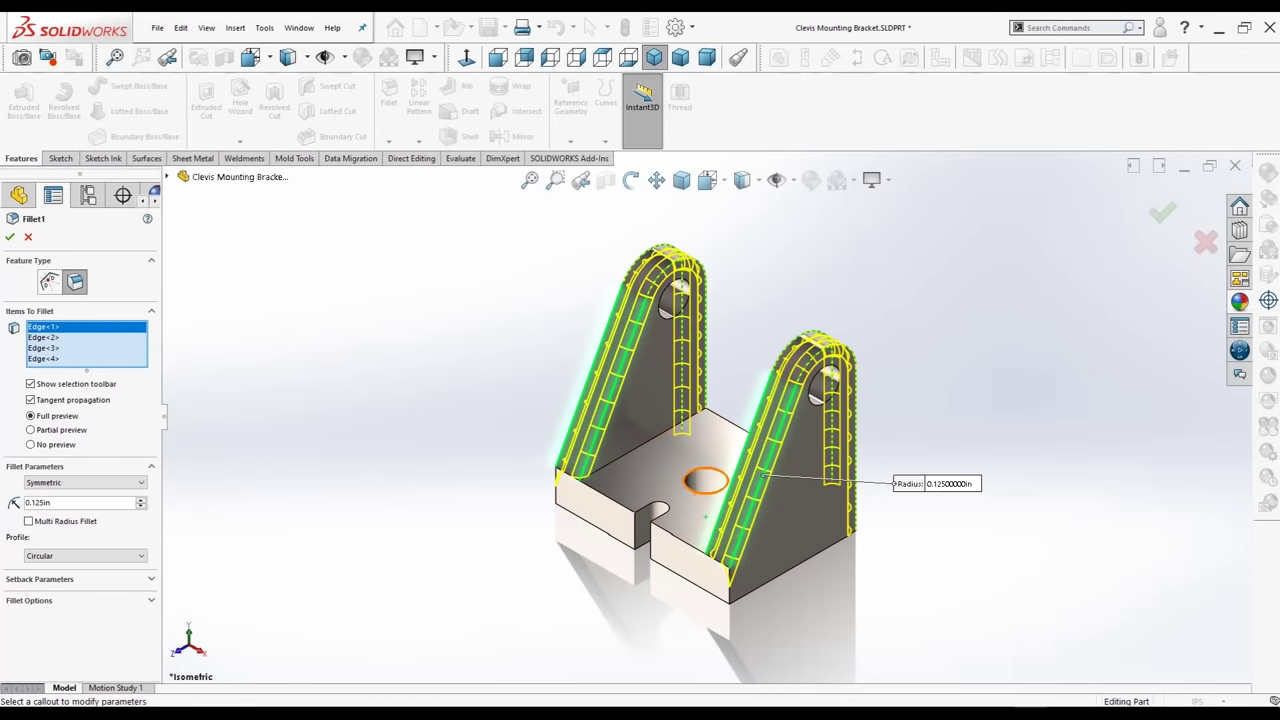
# Add the base hole rim, lug hole rims and remaining edges to Fillet1 for ten edges
pyautogui.click(706, 492)
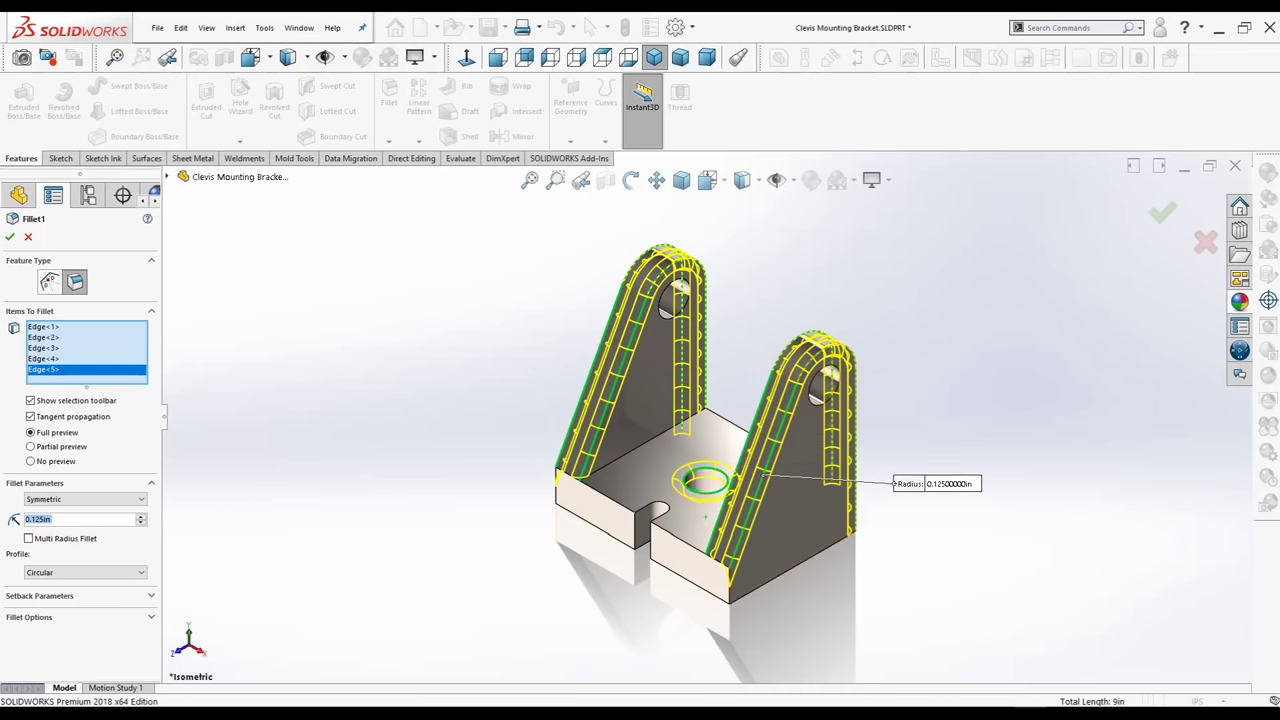
pyautogui.moveTo(700, 450); pyautogui.dragTo(600, 440, button='middle')
pyautogui.click(740, 395)
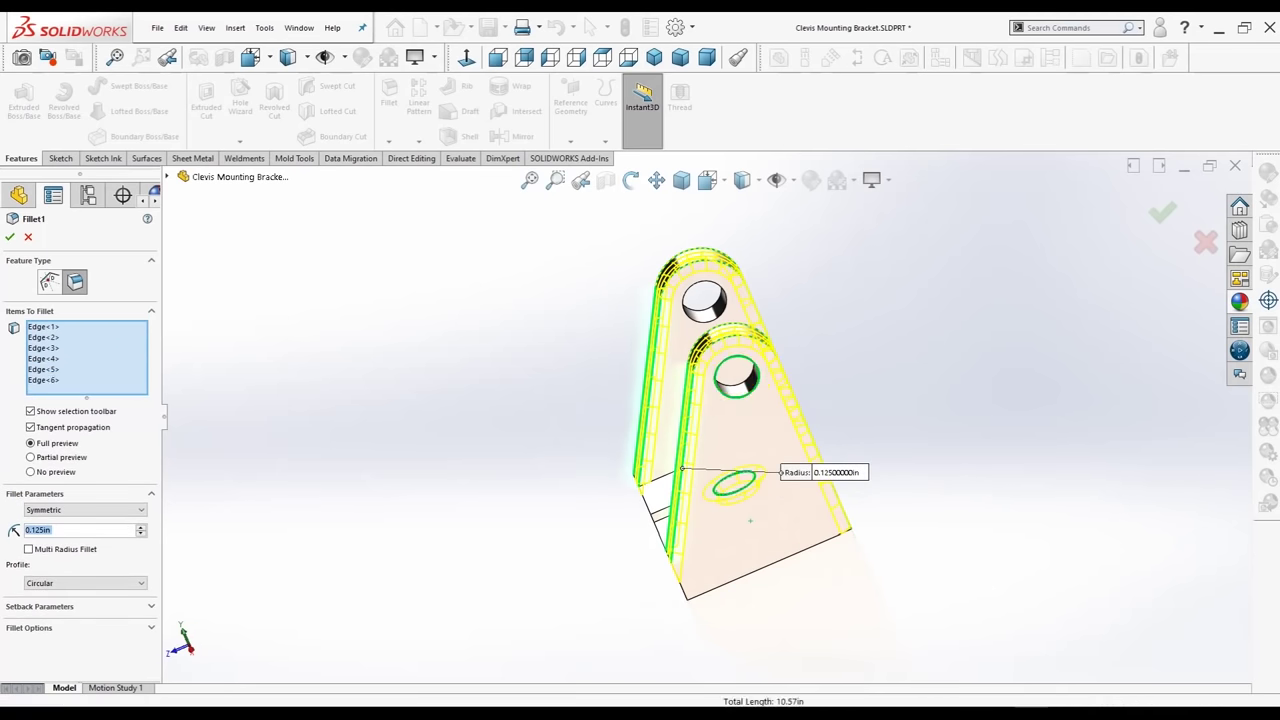
pyautogui.moveTo(740, 395)
pyautogui.mouseDown(button='middle')
pyautogui.moveTo(700, 420)
pyautogui.moveTo(660, 523)
pyautogui.moveTo(770, 420)
pyautogui.moveTo(752, 438)
pyautogui.mouseUp(button='middle')
pyautogui.click(787, 430)
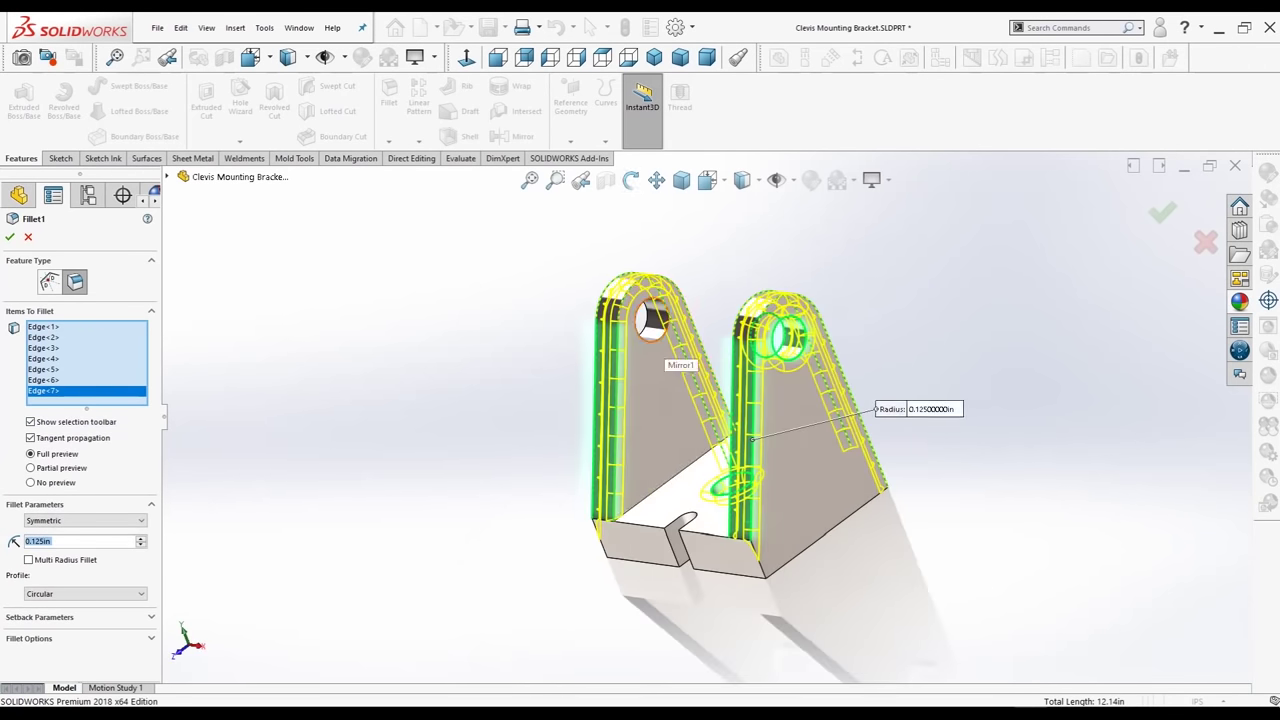
pyautogui.click(752, 438)
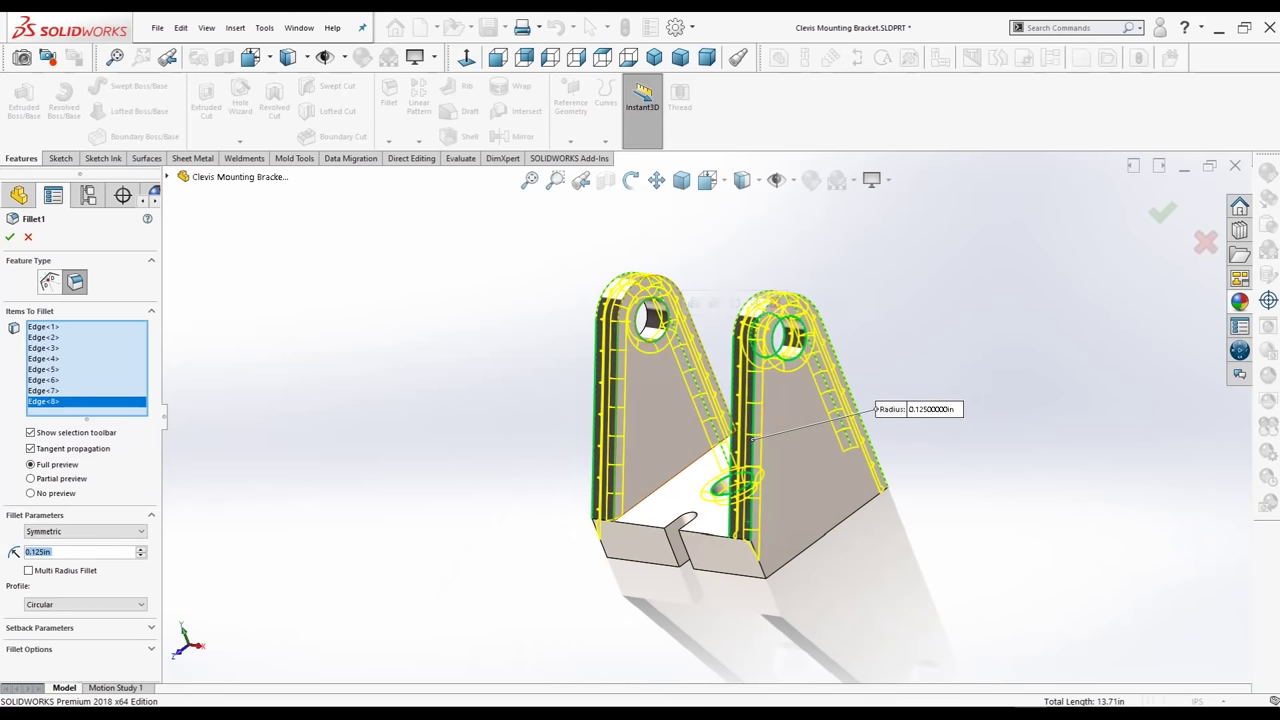
pyautogui.moveTo(640, 495)
pyautogui.mouseDown(button='middle')
pyautogui.moveTo(653, 523)
pyautogui.moveTo(784, 508)
pyautogui.moveTo(740, 528)
pyautogui.mouseUp(button='middle')
pyautogui.click(630, 325)
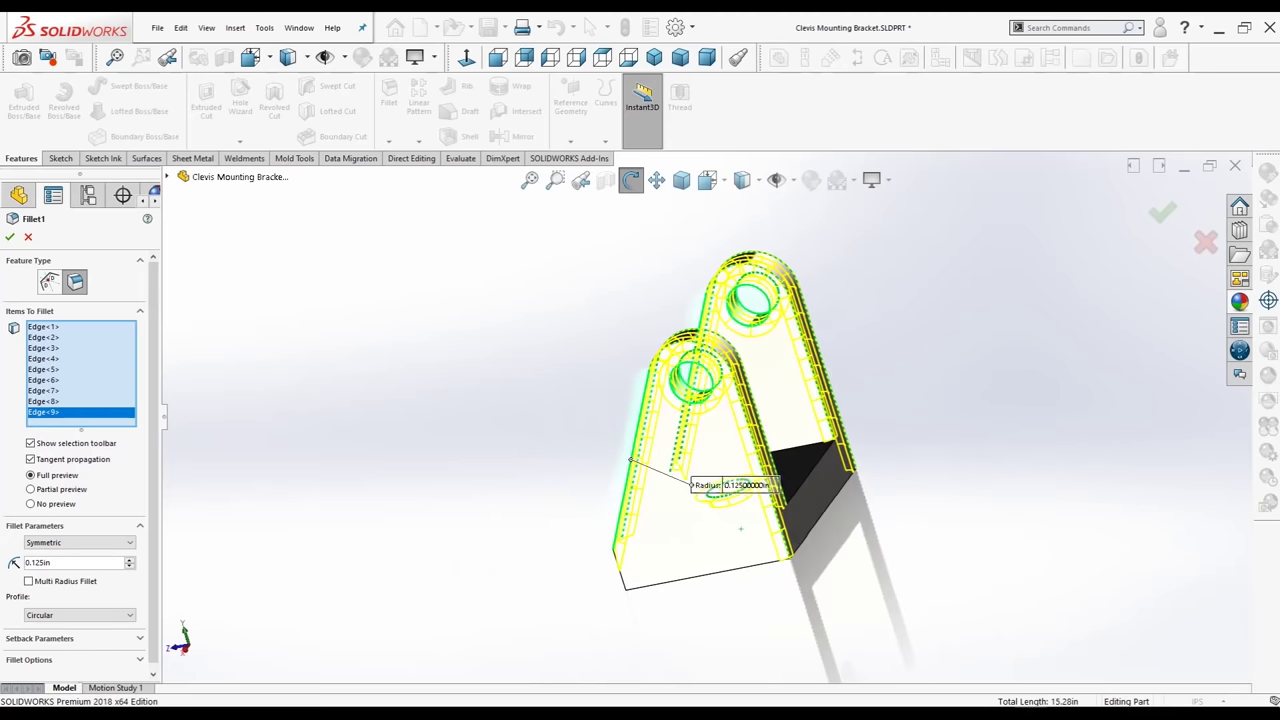
pyautogui.click(812, 472)
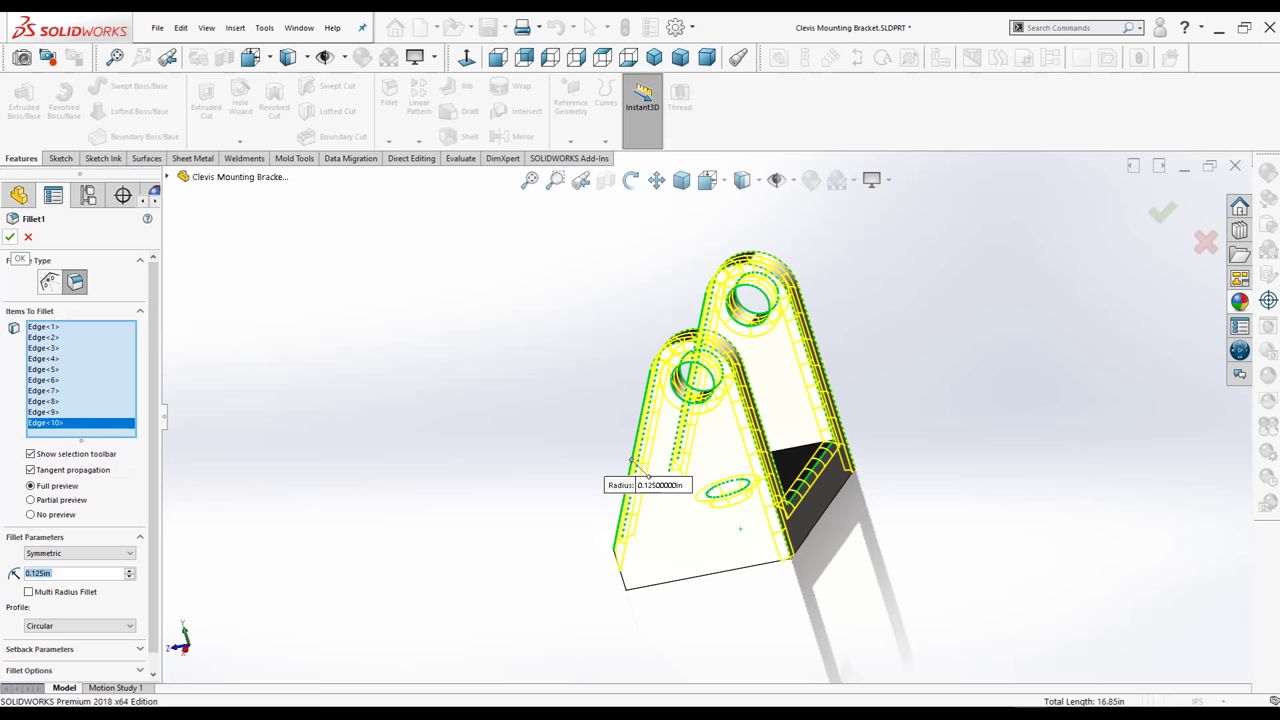
pyautogui.press('Return')
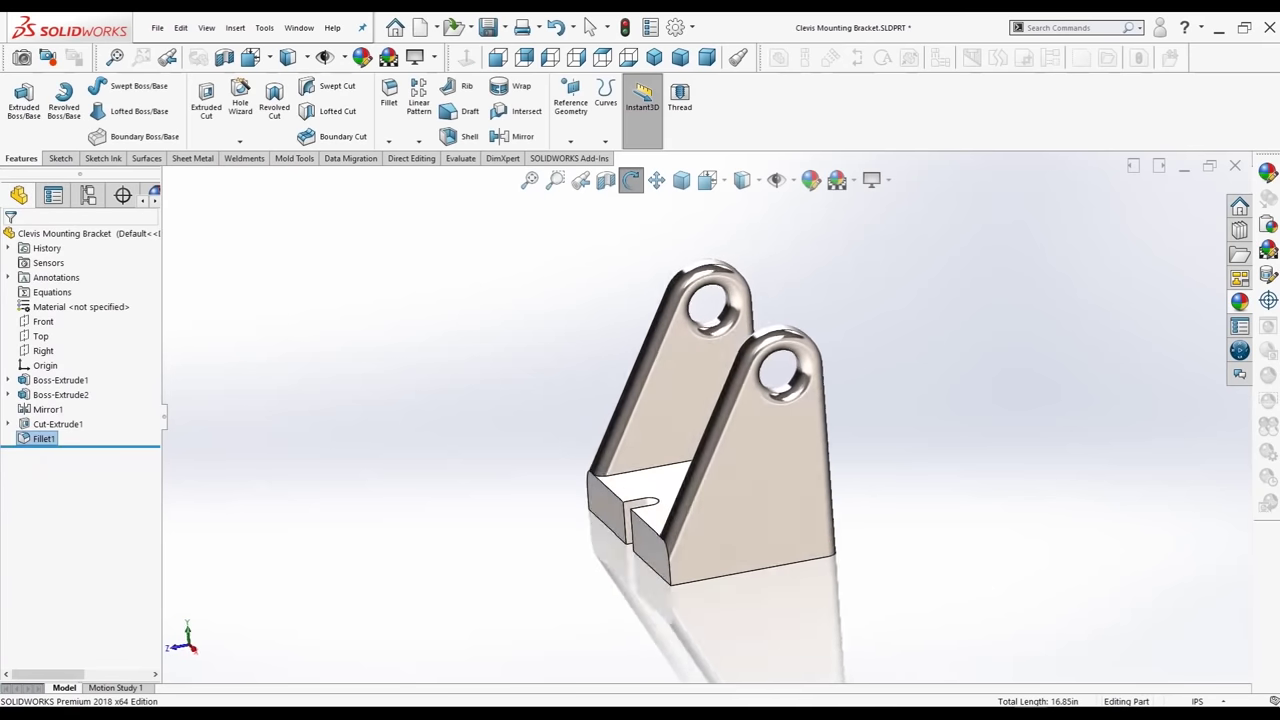
# Select the whole Clevis Mounting Bracket part in isometric view and bring up the appearance library
pyautogui.moveTo(632, 460)
pyautogui.mouseDown(button='middle')
pyautogui.moveTo(720, 470)
pyautogui.moveTo(720, 500)
pyautogui.mouseUp(button='middle')
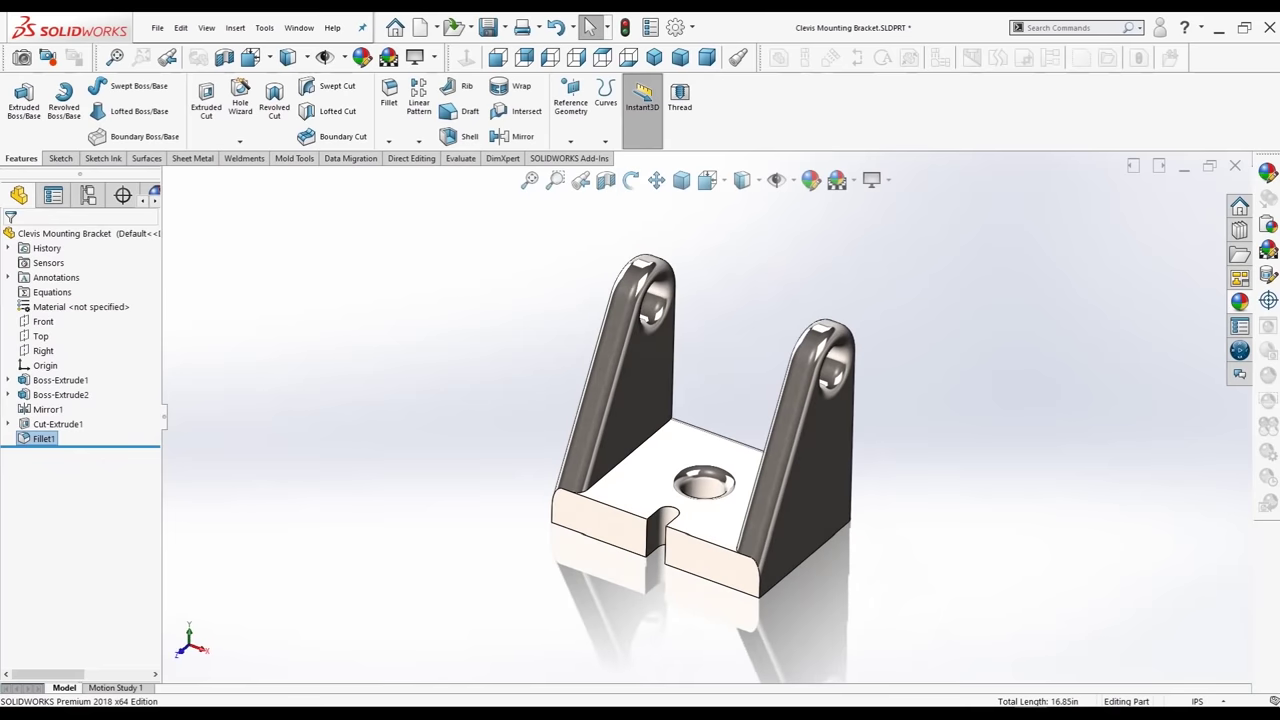
pyautogui.hotkey('ctrl', '7')
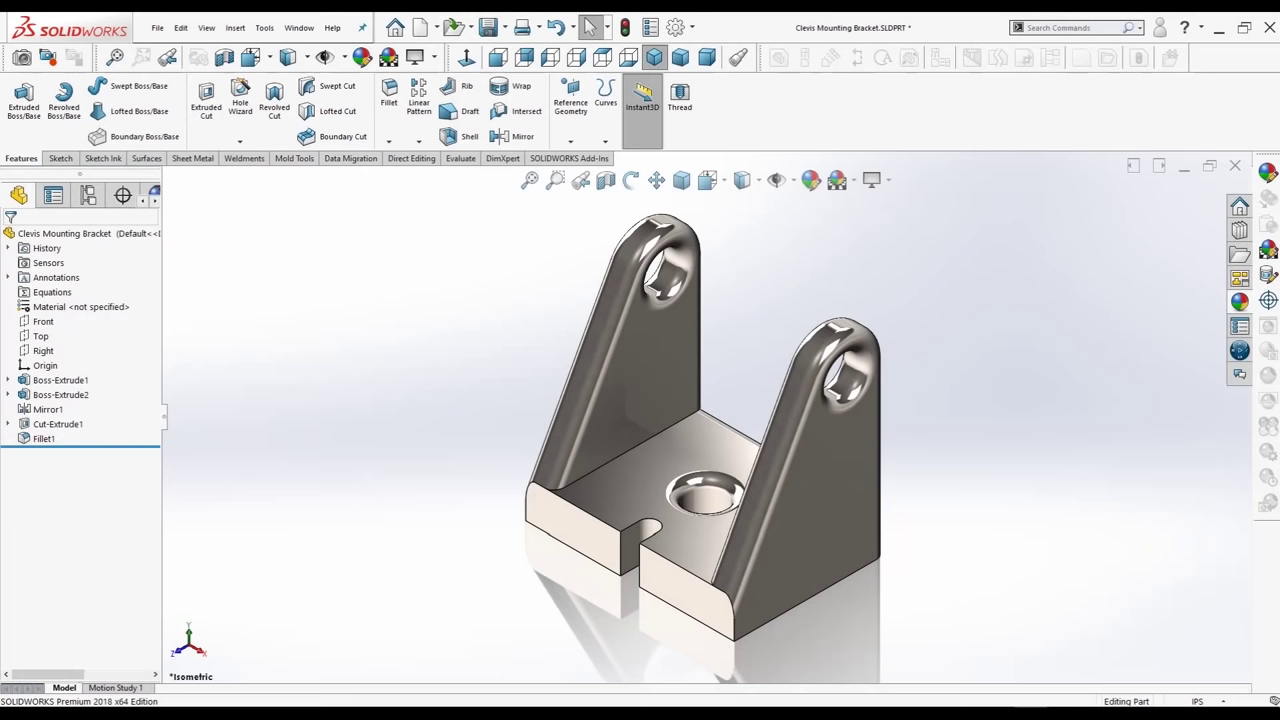
pyautogui.click(64, 233)
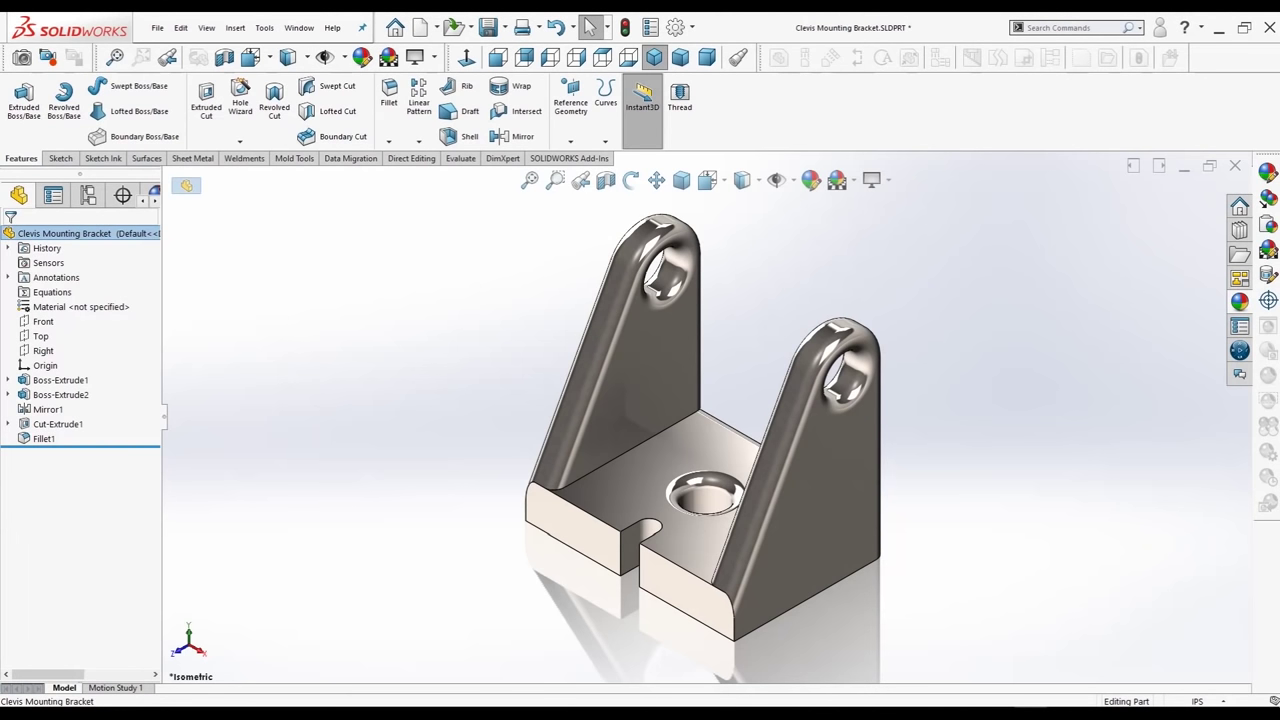
pyautogui.click(1240, 301)
# Apply the Metal > Bronze brushed bronze finish to the whole bracket and show it in Dimetric view
pyautogui.doubleClick(1133, 516)
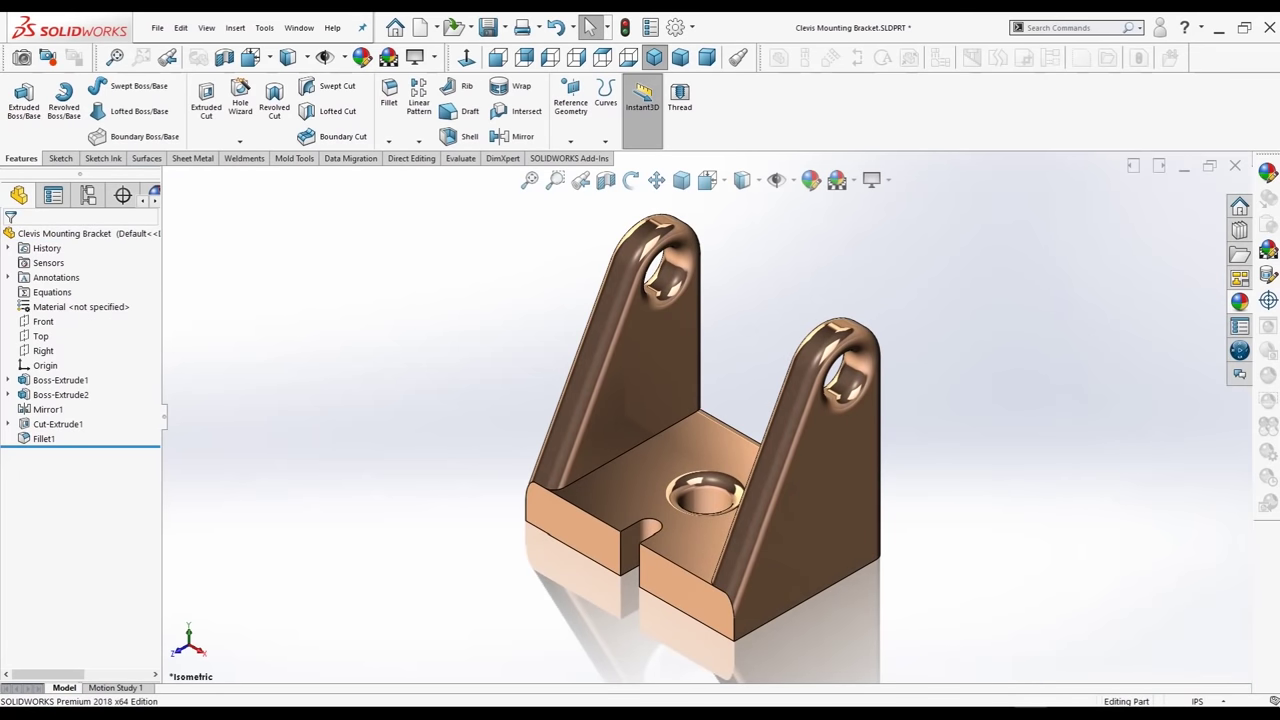
pyautogui.click(707, 57)
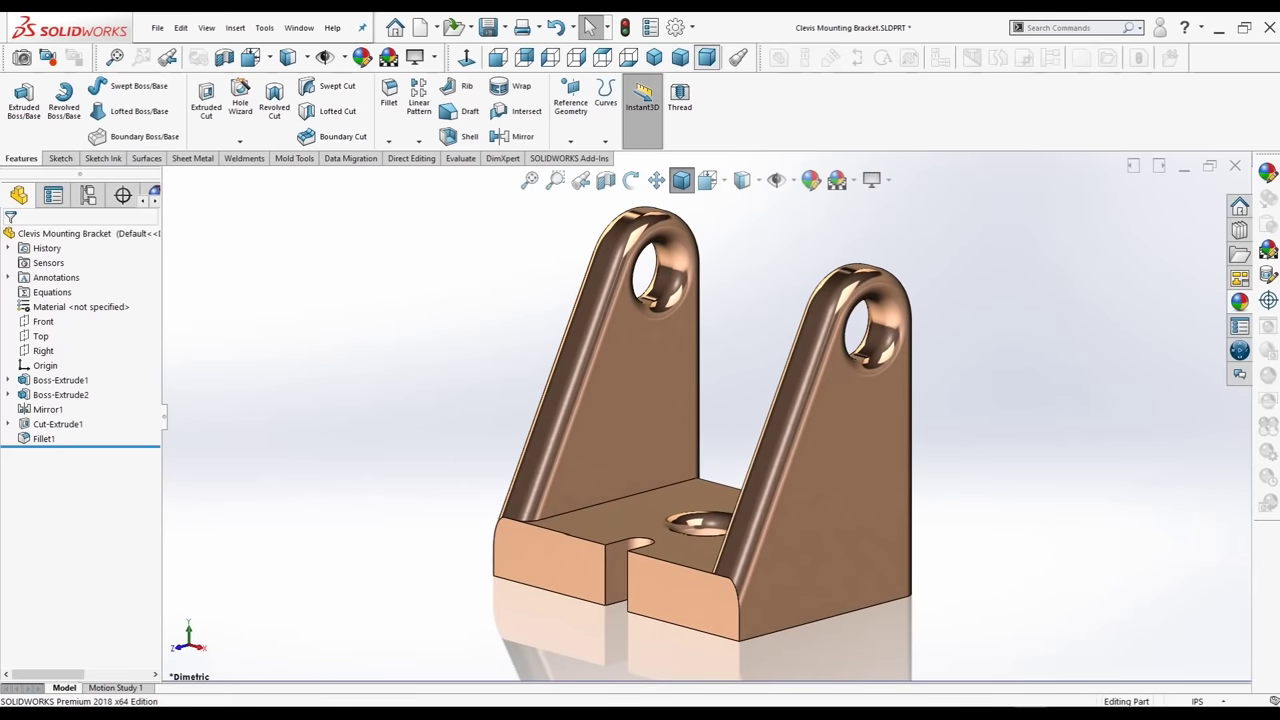
pyautogui.click(681, 179)
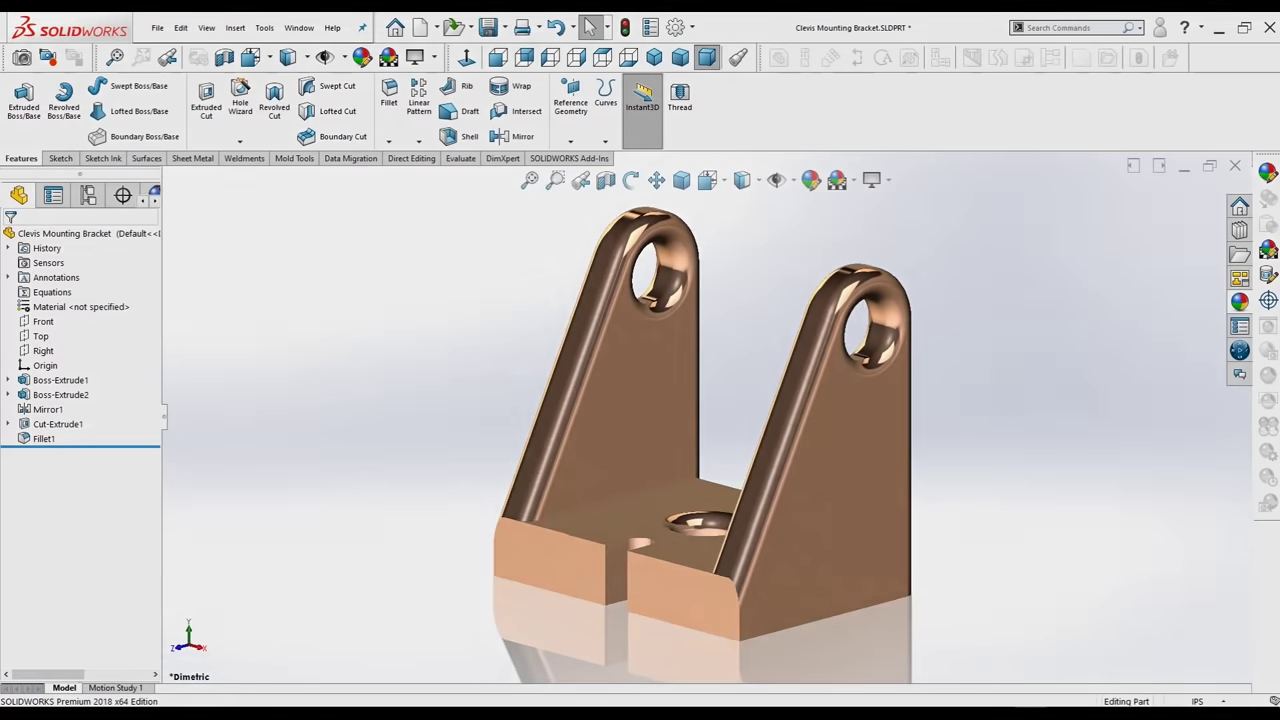